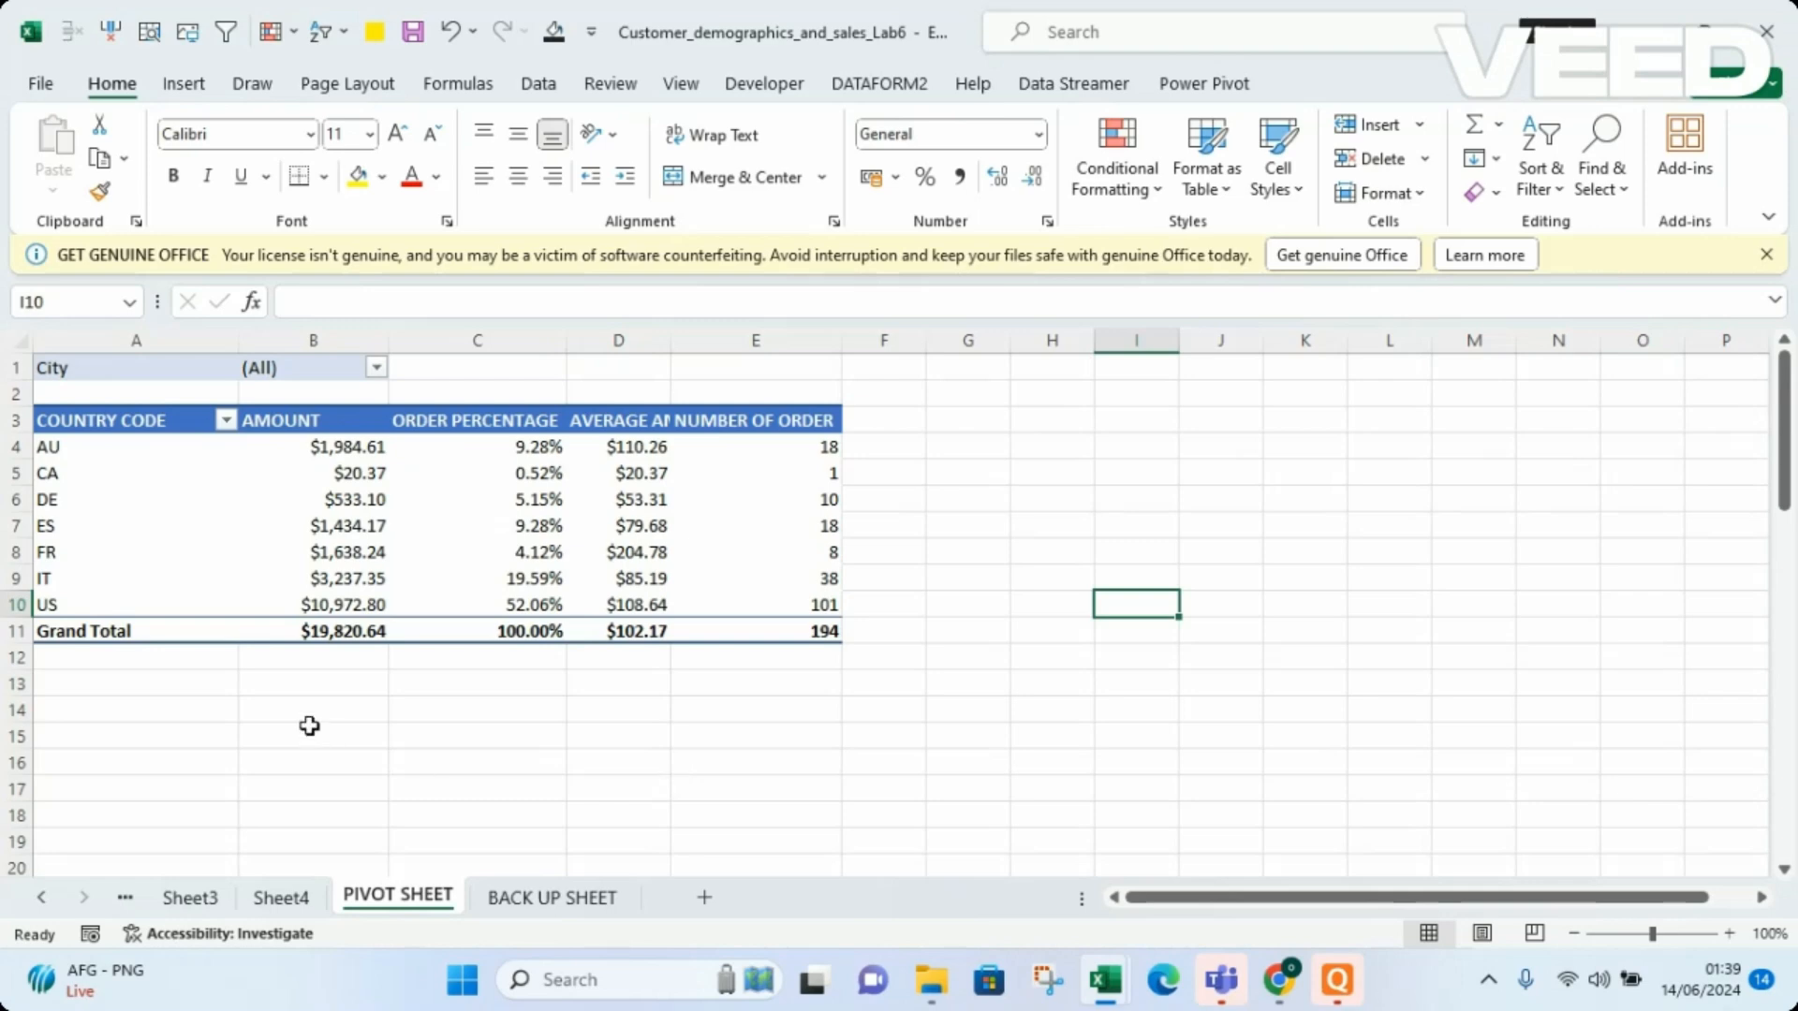
# Remove the NUMBER OF ORDER and AVERAGE AMOUNT values and the City filter from the country code pivot table
pyautogui.click(539, 499)
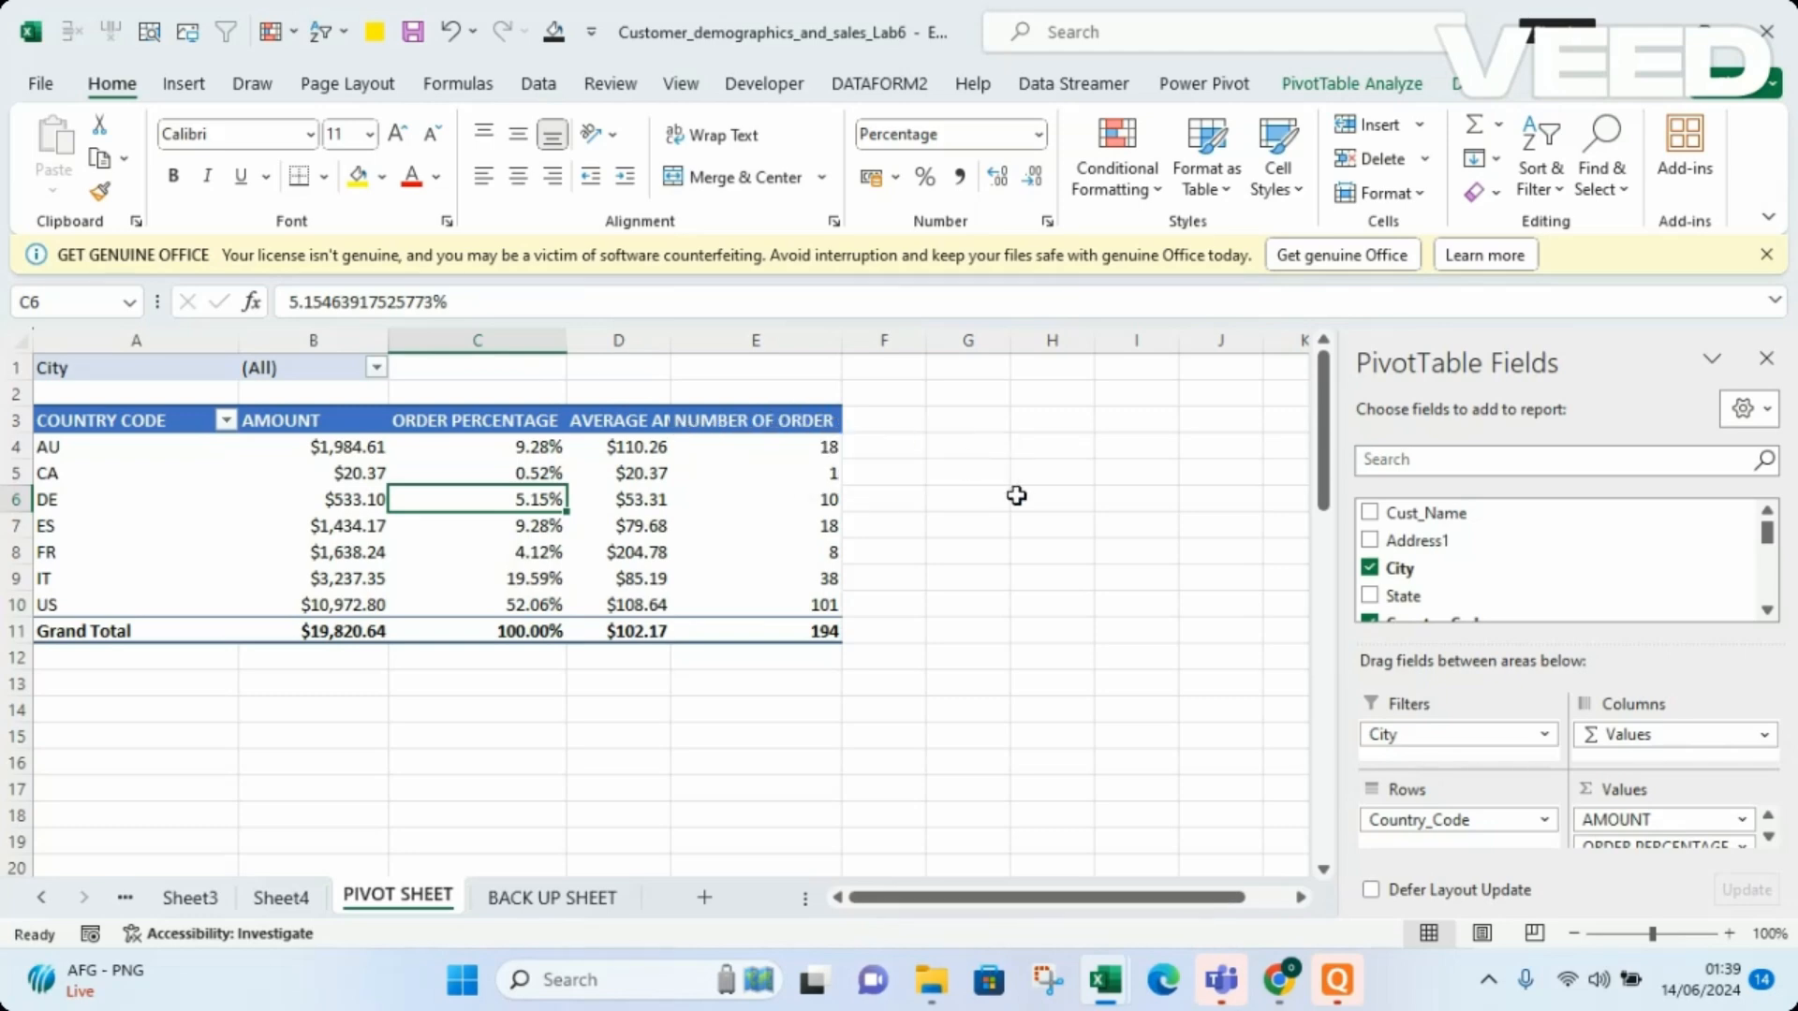
pyautogui.click(1770, 838)
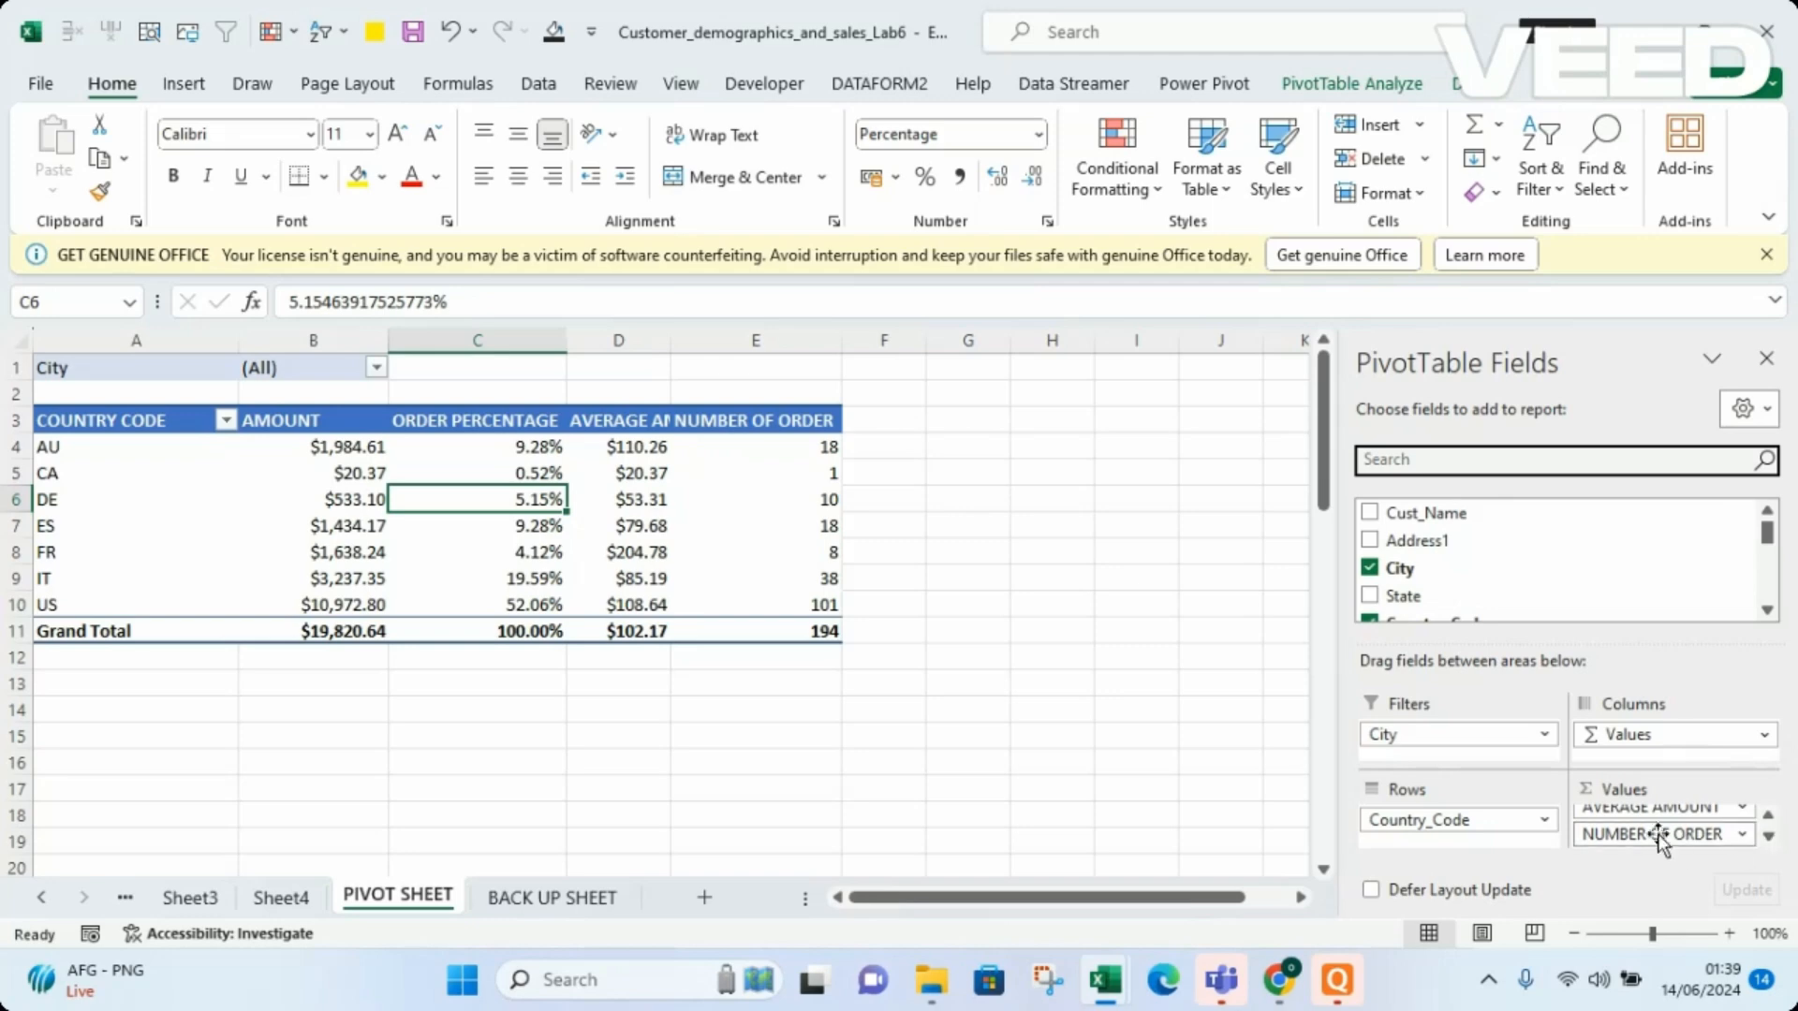
pyautogui.moveTo(1652, 837); pyautogui.dragTo(927, 765)
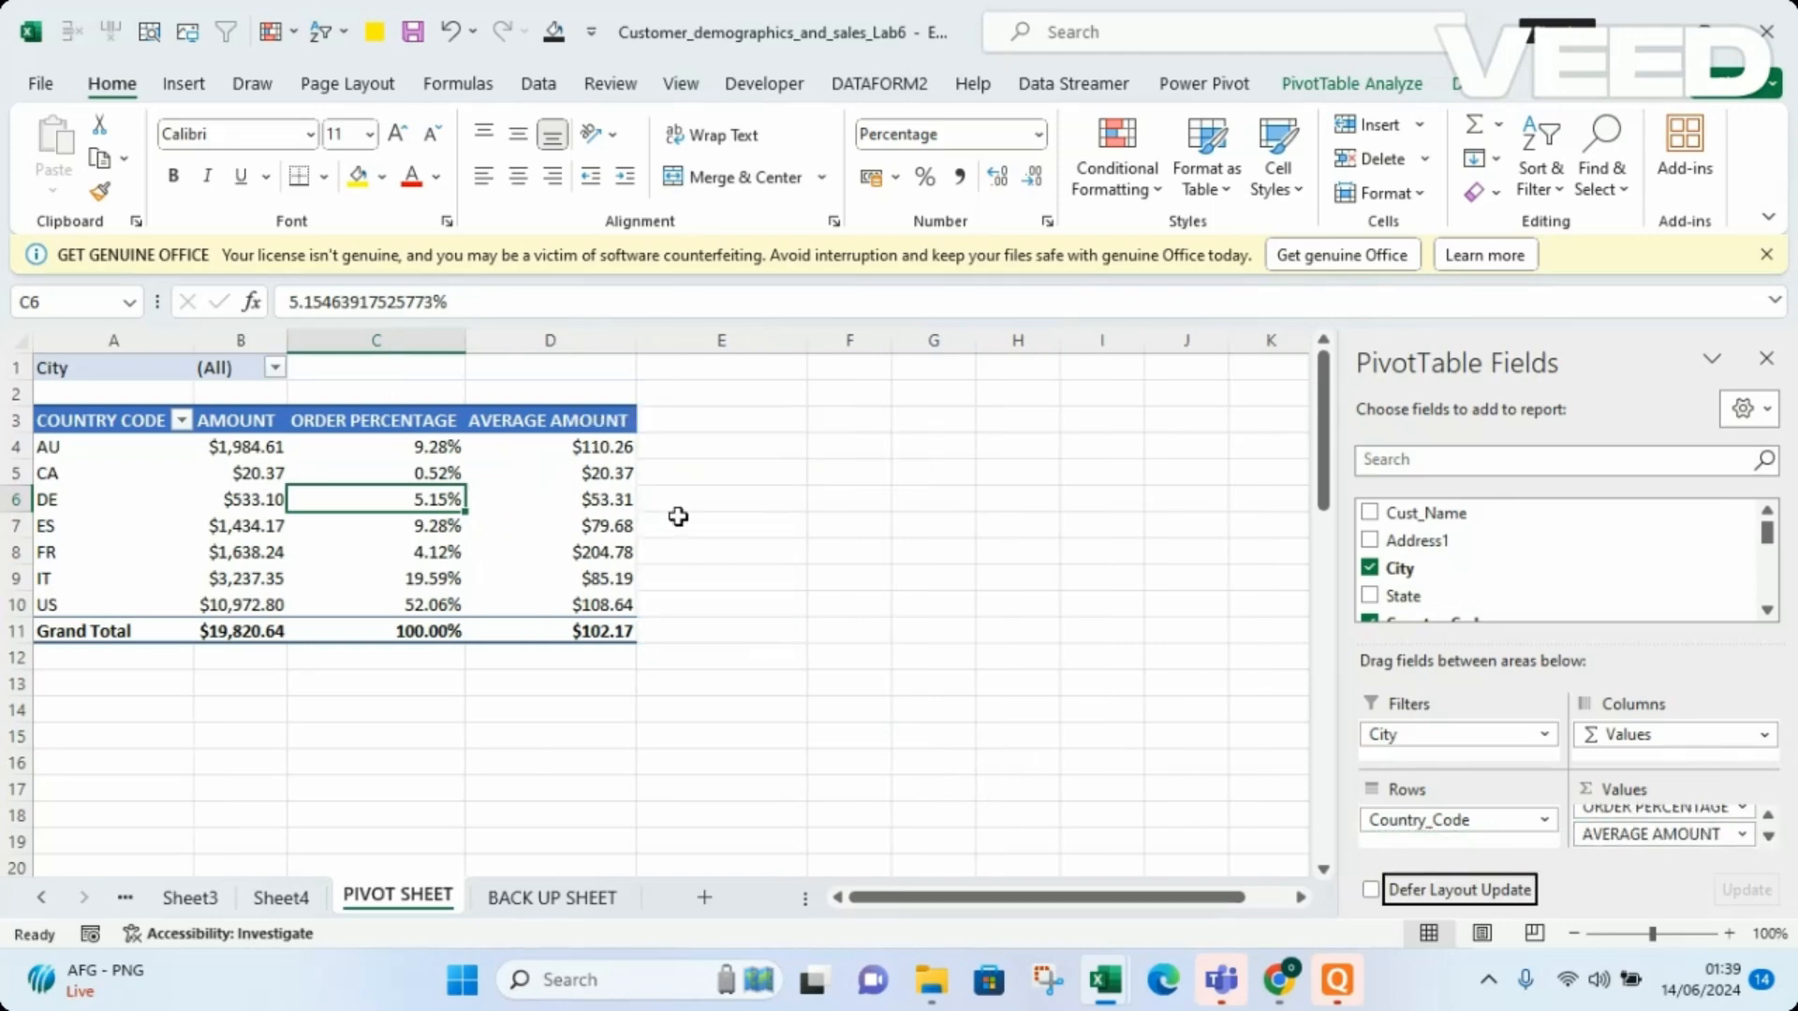
pyautogui.click(1667, 833)
pyautogui.moveTo(1667, 833); pyautogui.dragTo(981, 737)
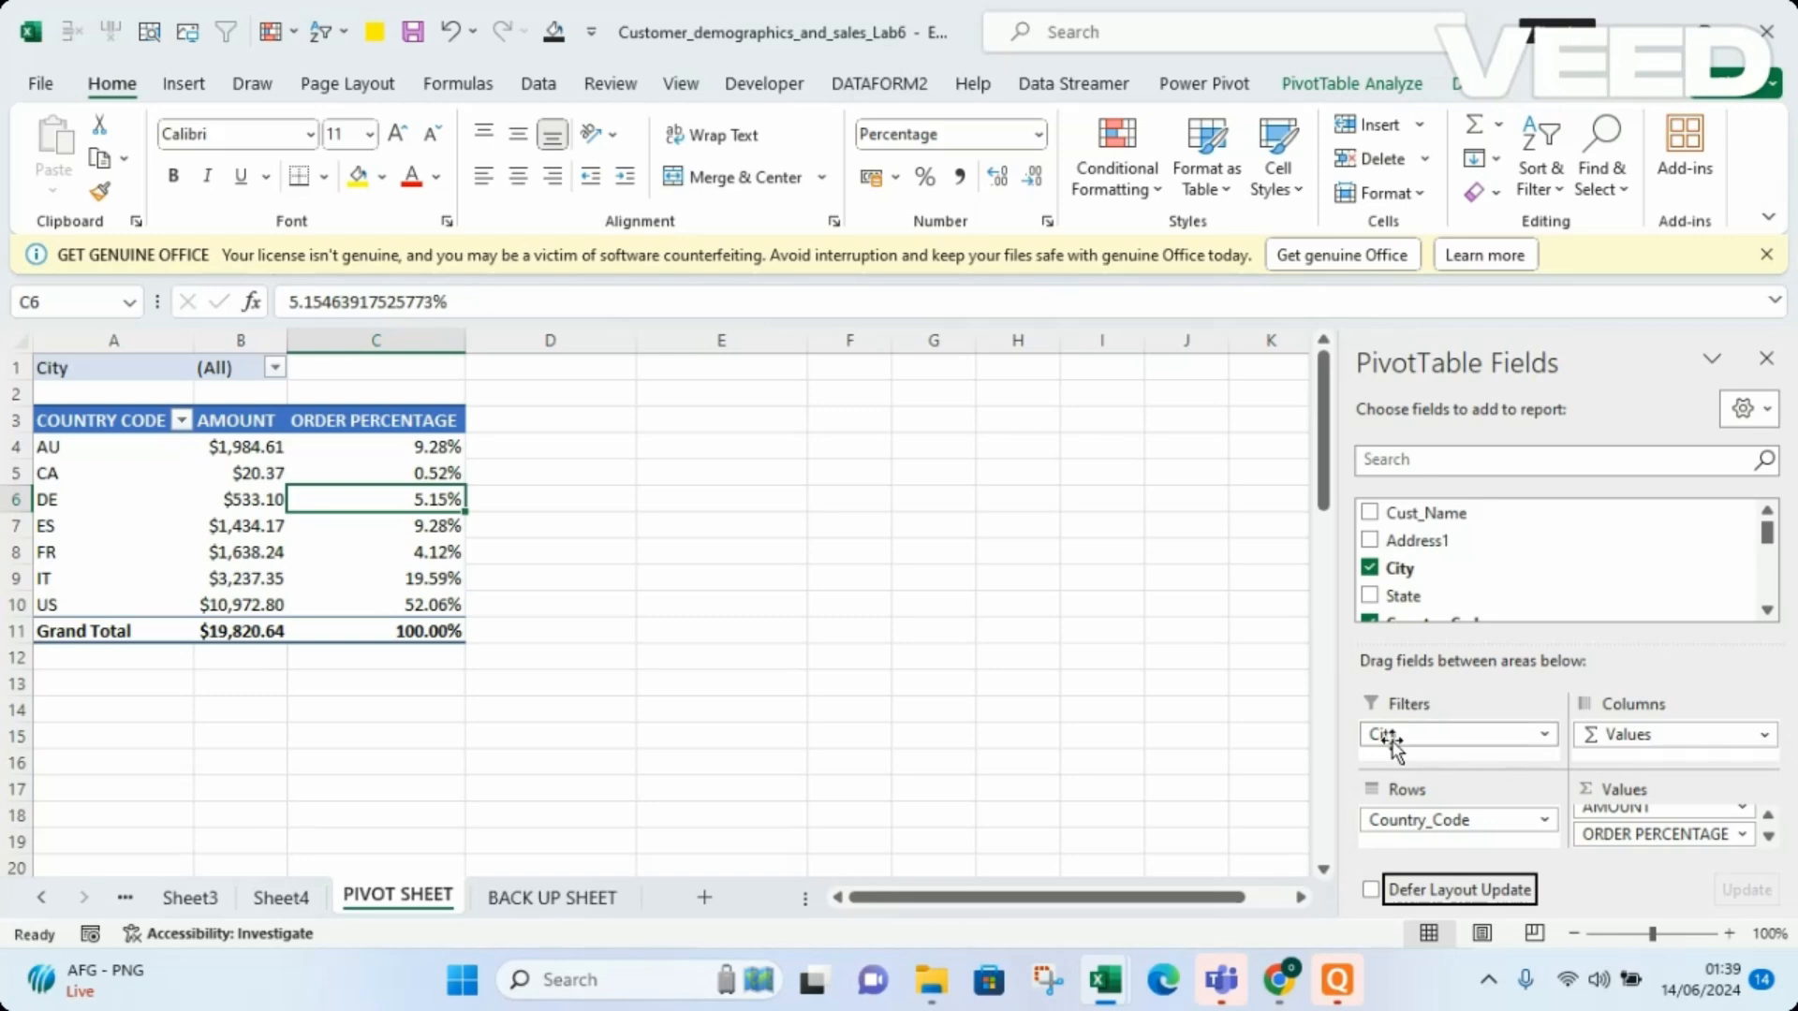
pyautogui.click(1430, 736)
pyautogui.moveTo(1443, 737); pyautogui.dragTo(1036, 692)
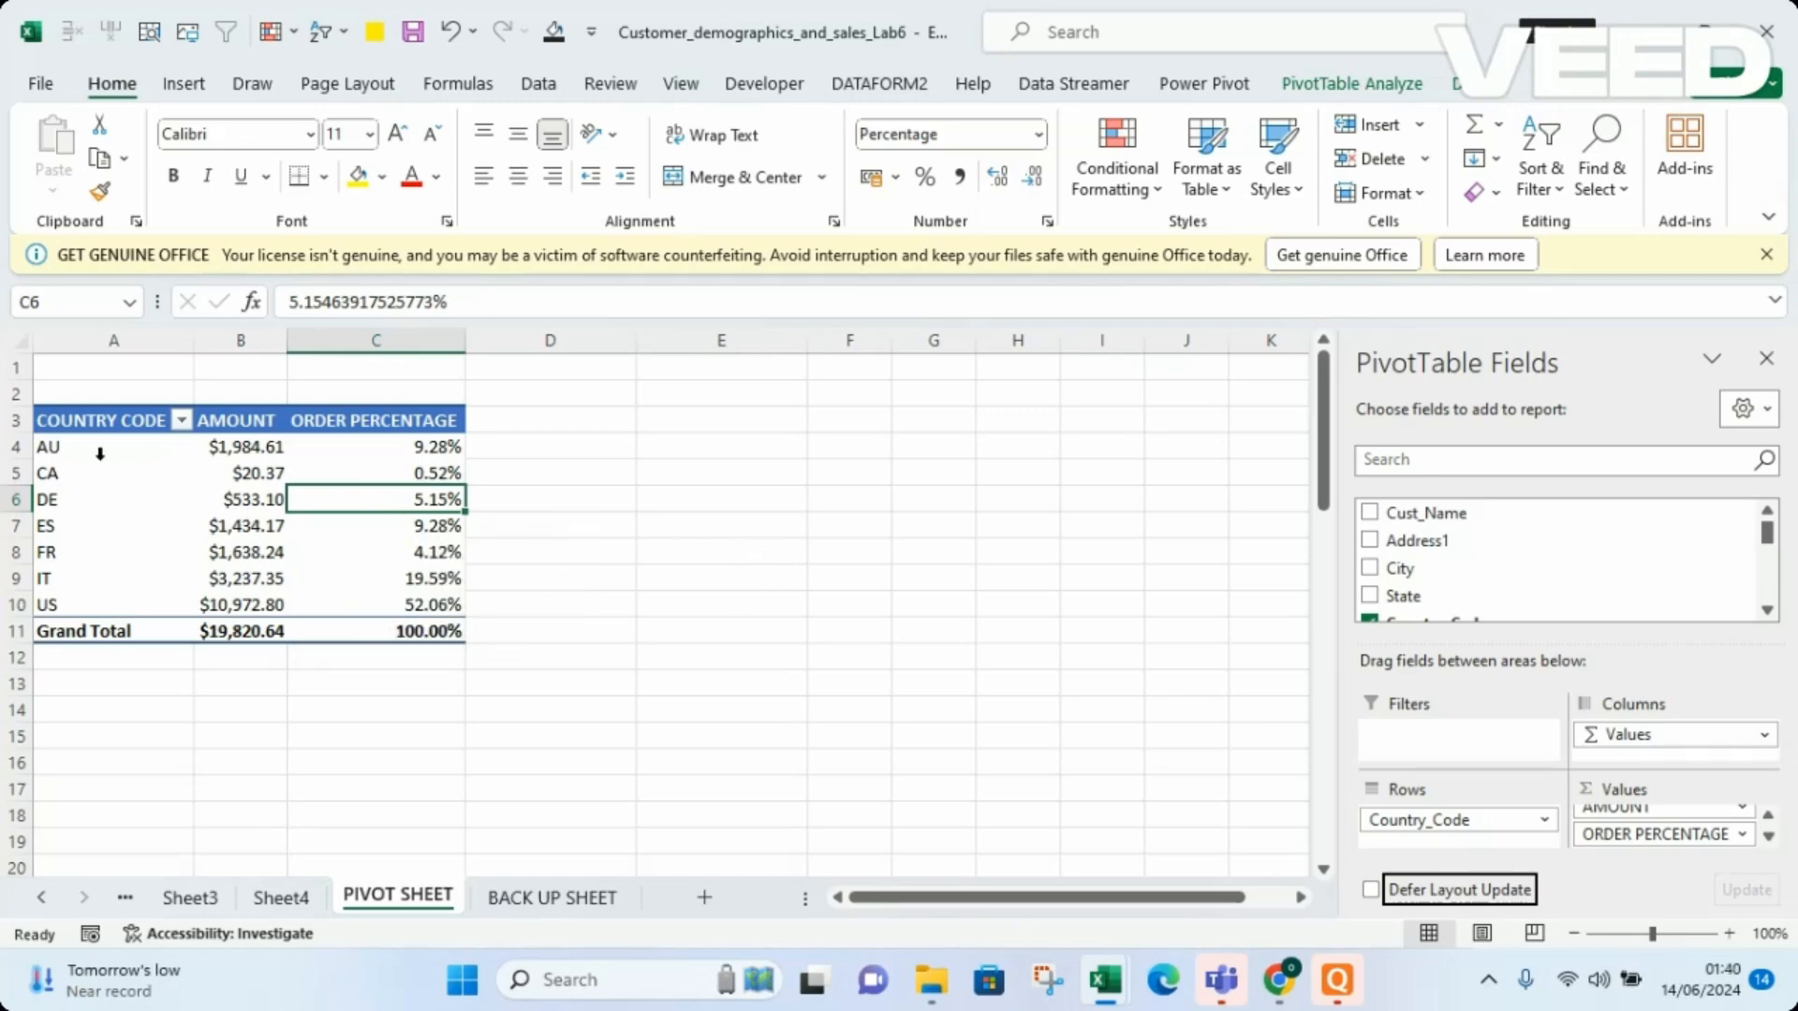
# Copy the country code pivot table in A3:C11 and paste the duplicate at cell A14
pyautogui.moveTo(58, 418); pyautogui.dragTo(349, 622)
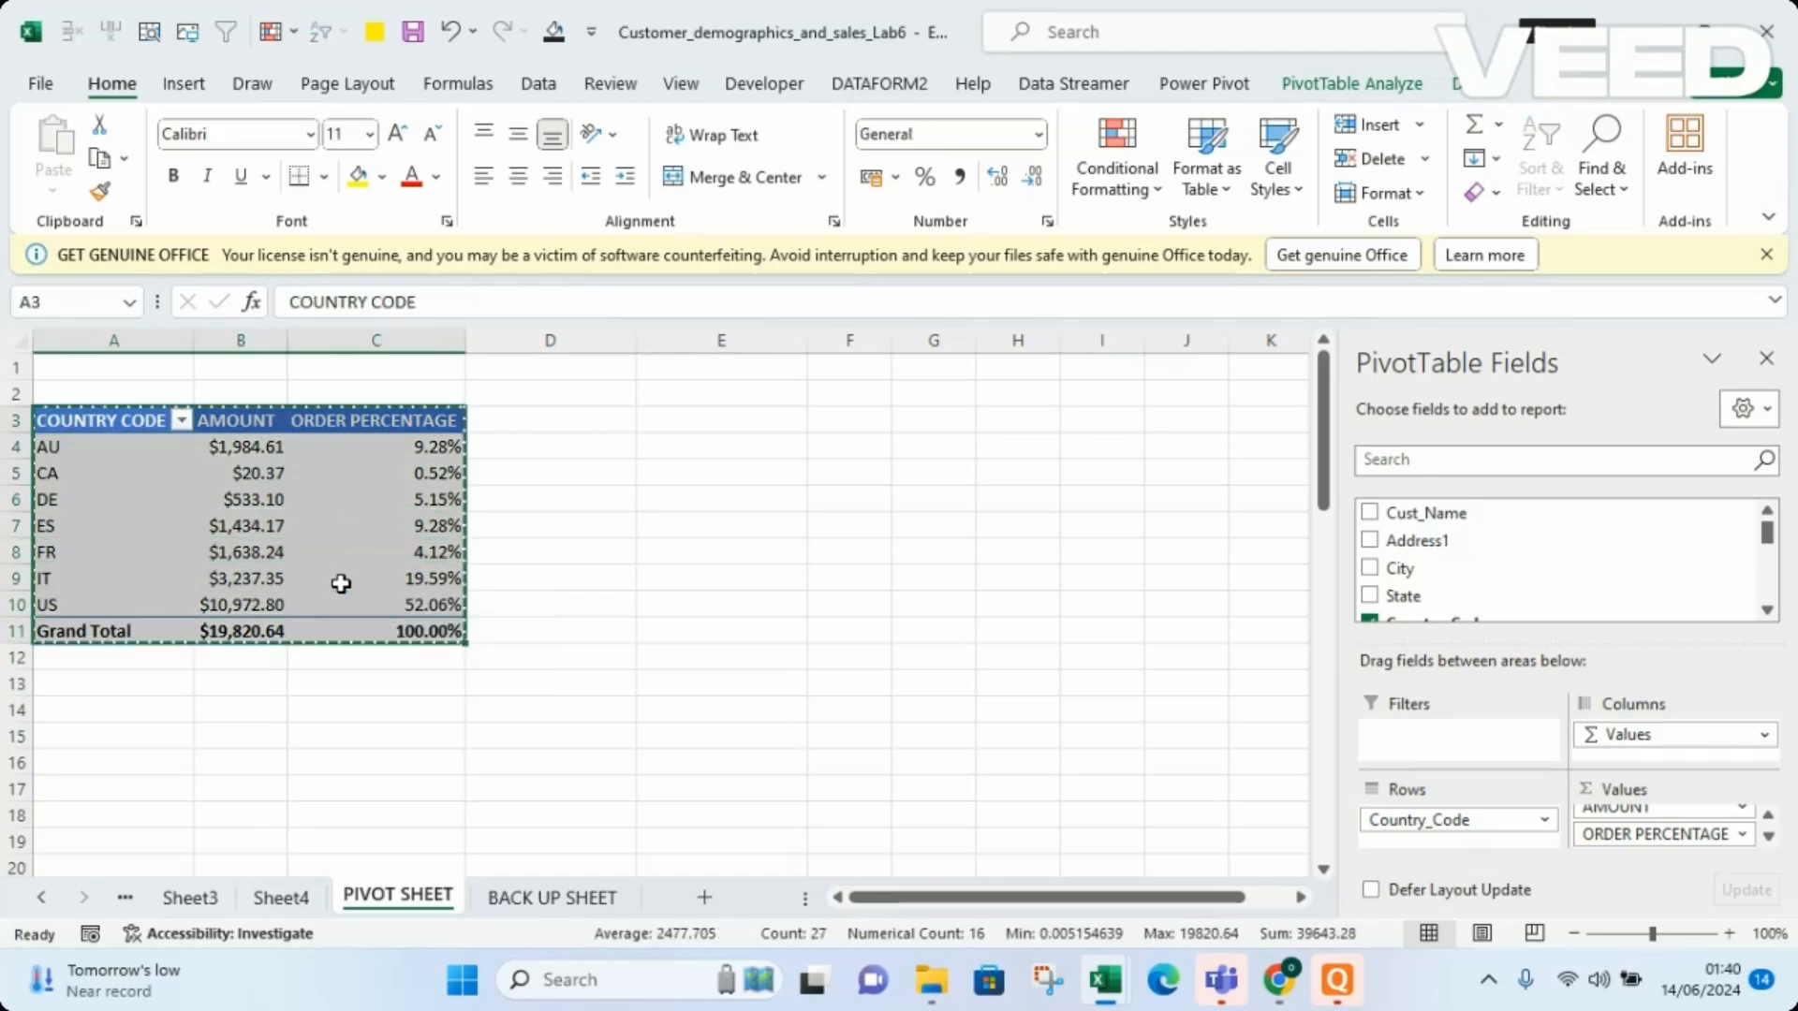
pyautogui.hotkey('ctrl', 'c')
pyautogui.click(74, 717)
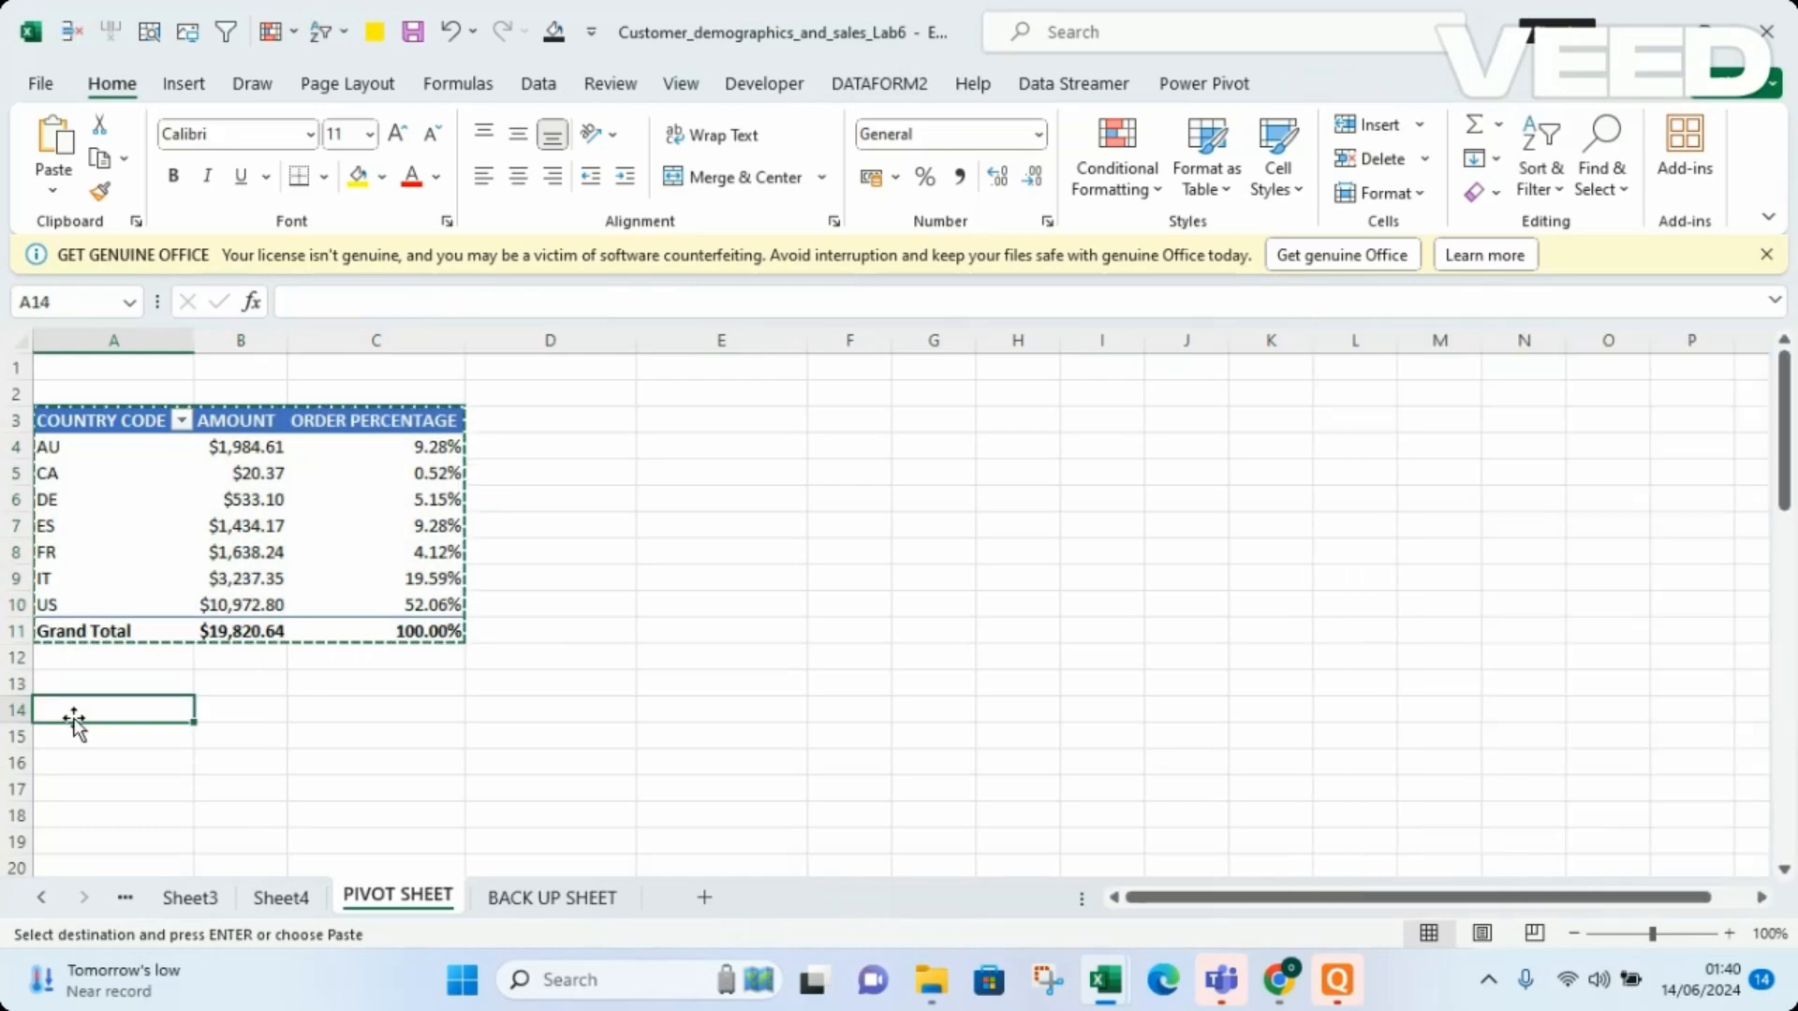
pyautogui.hotkey('ctrl', 'v')
pyautogui.click(238, 763)
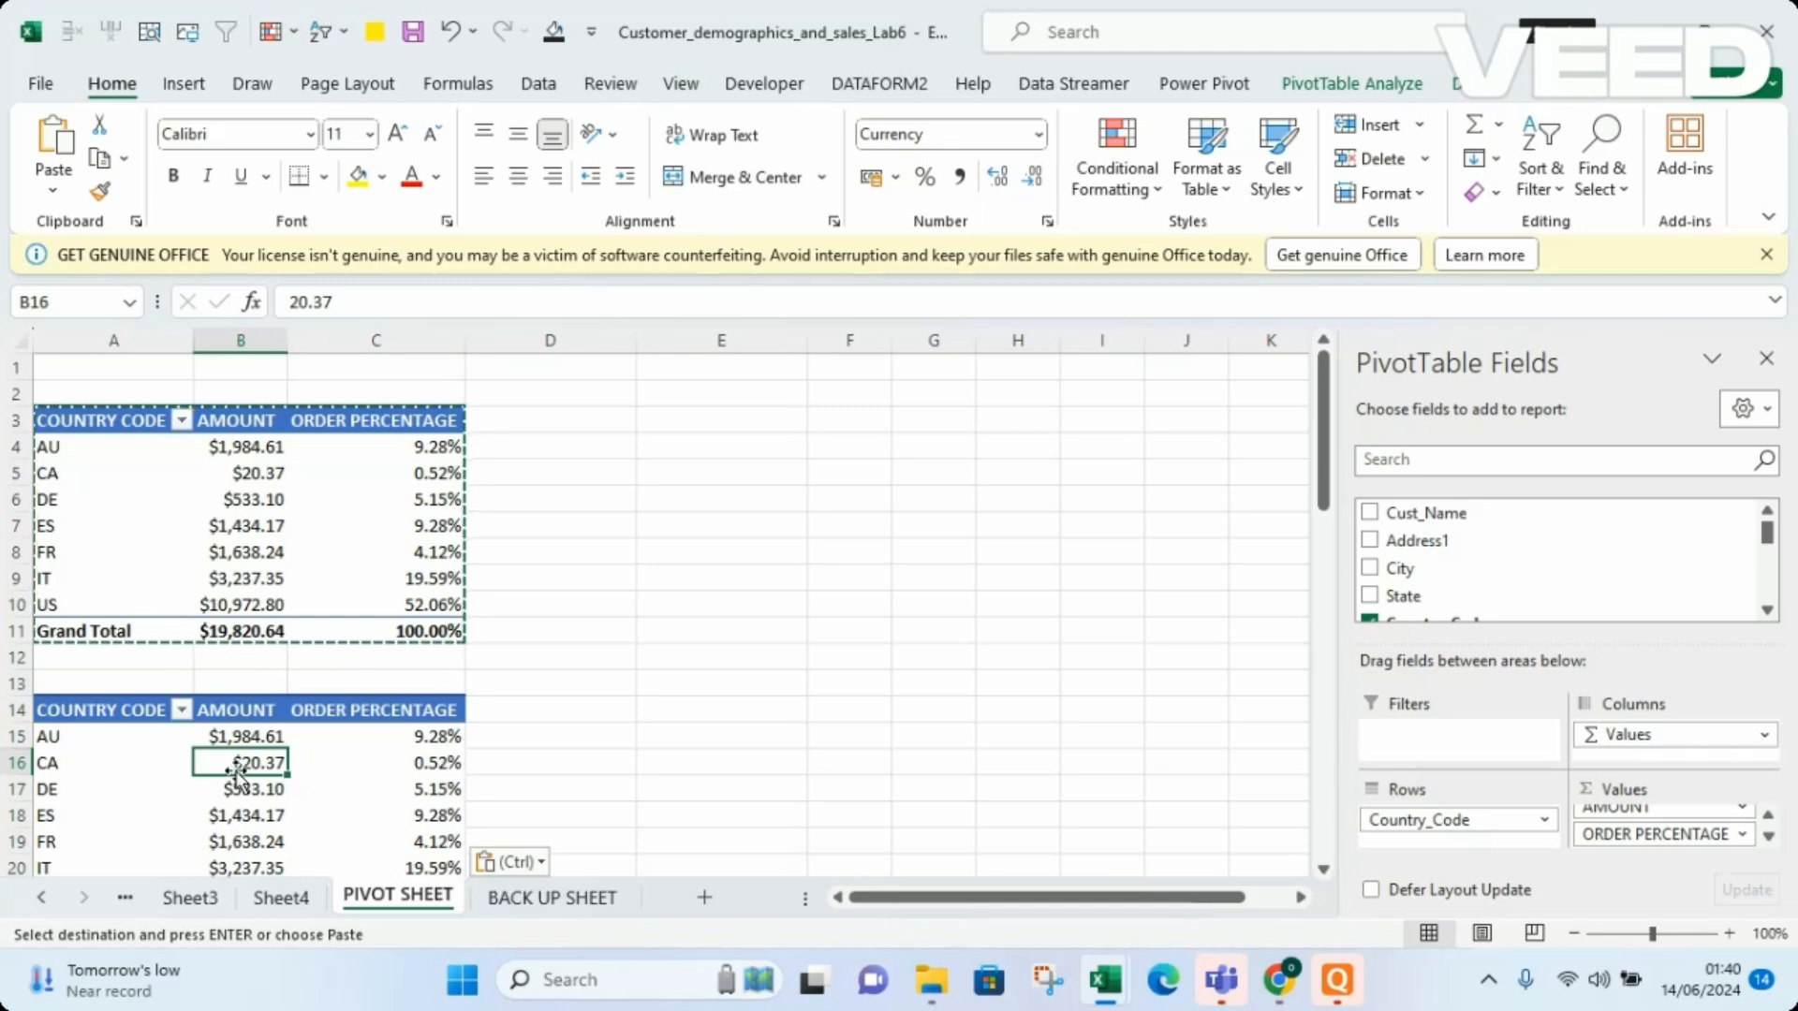
pyautogui.click(291, 511)
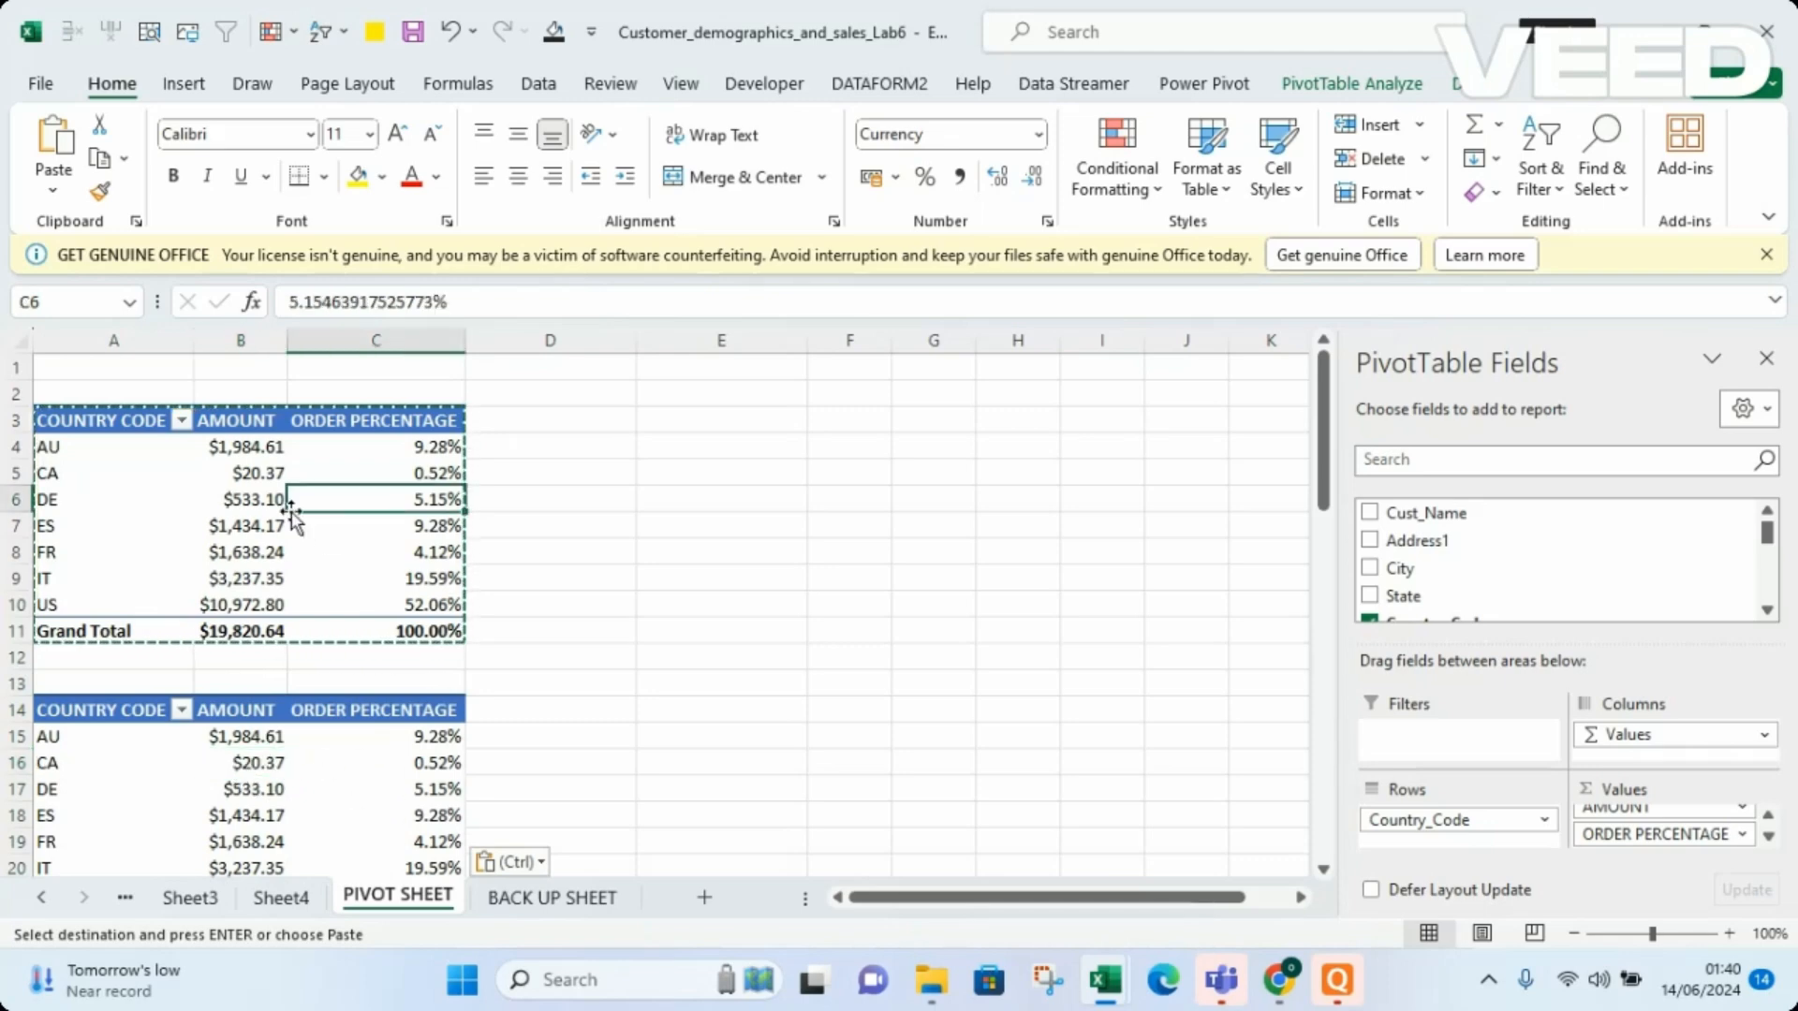
pyautogui.press('Escape')
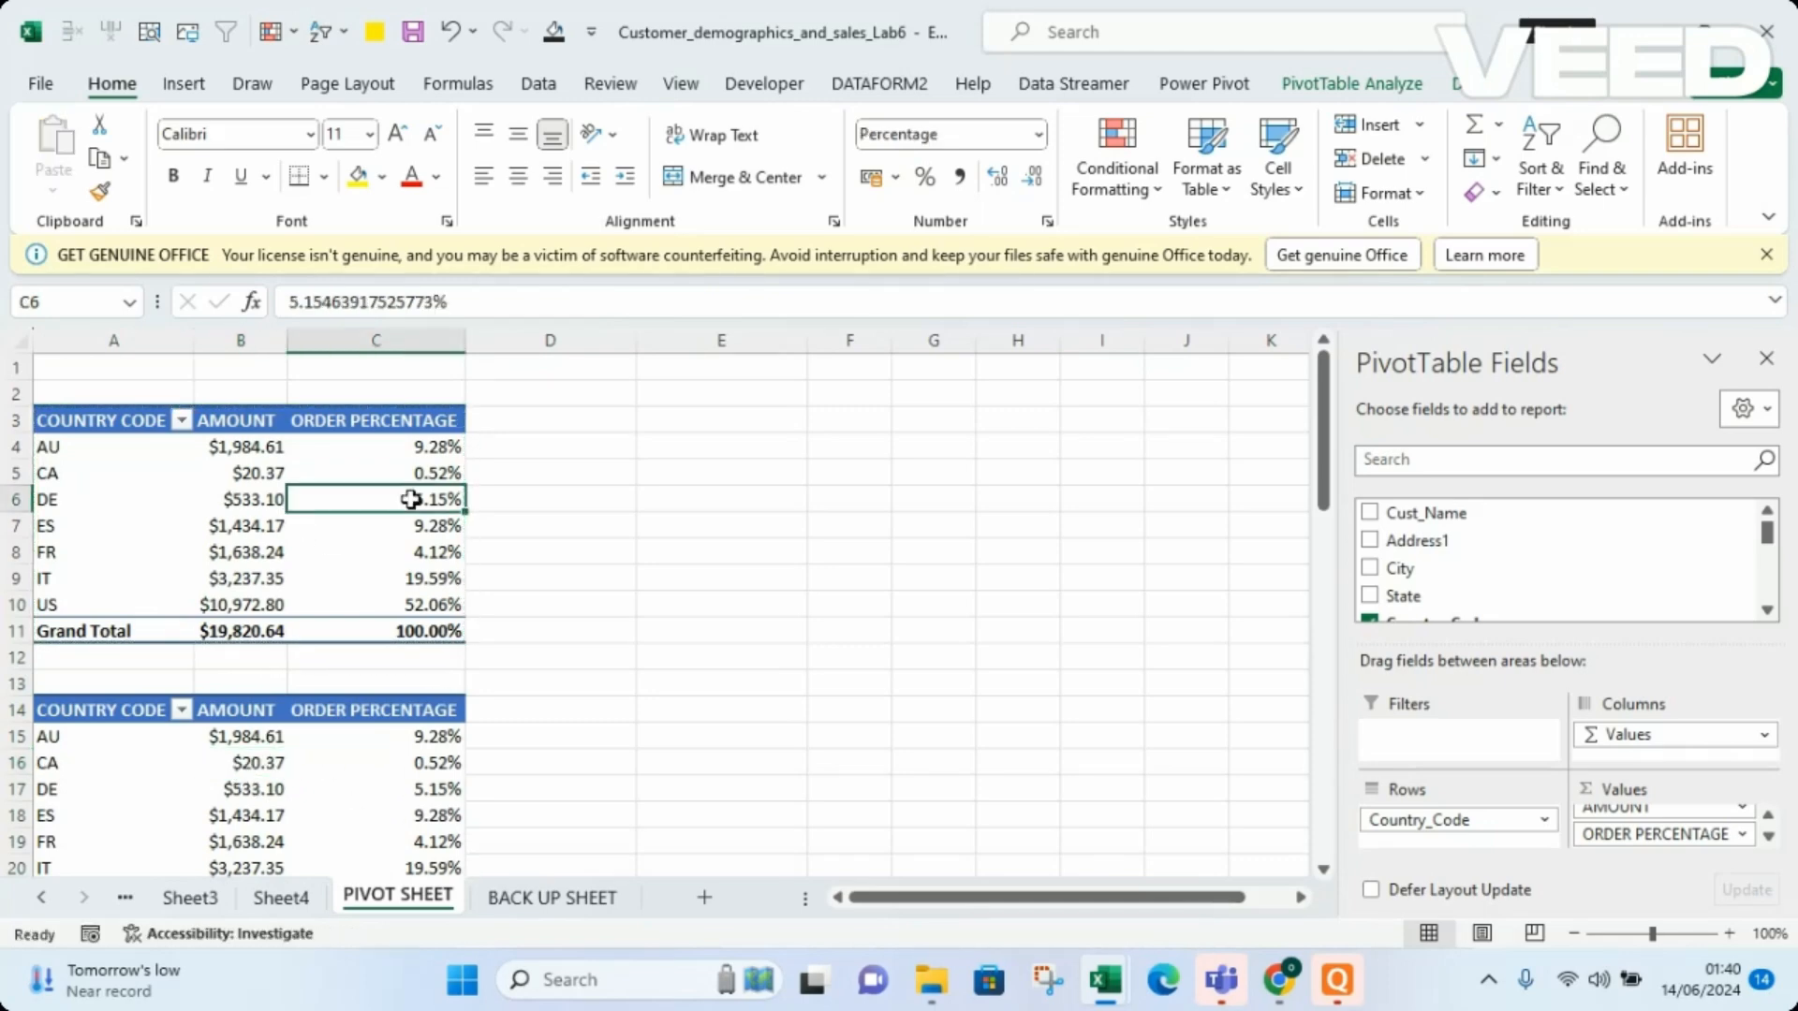
# Clear the values and the Country_Code row field from the duplicated pivot table at A14
pyautogui.moveTo(1322, 465); pyautogui.dragTo(1323, 474)
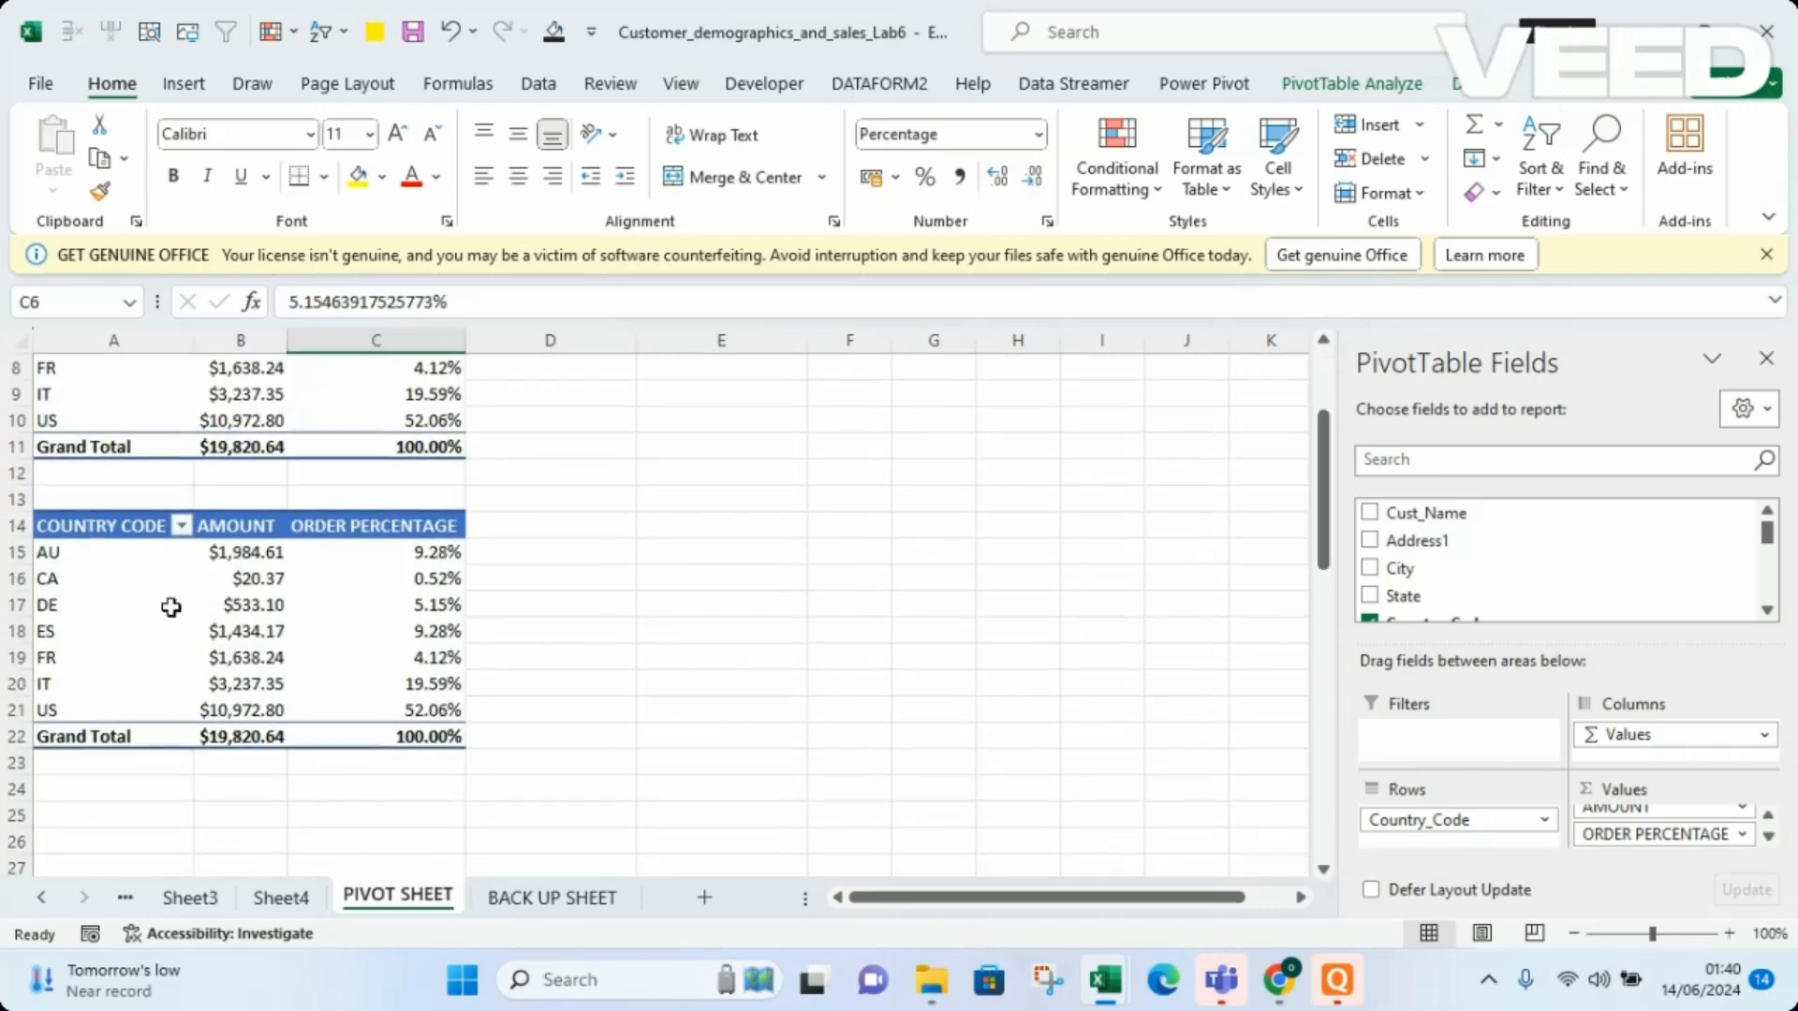
pyautogui.click(170, 607)
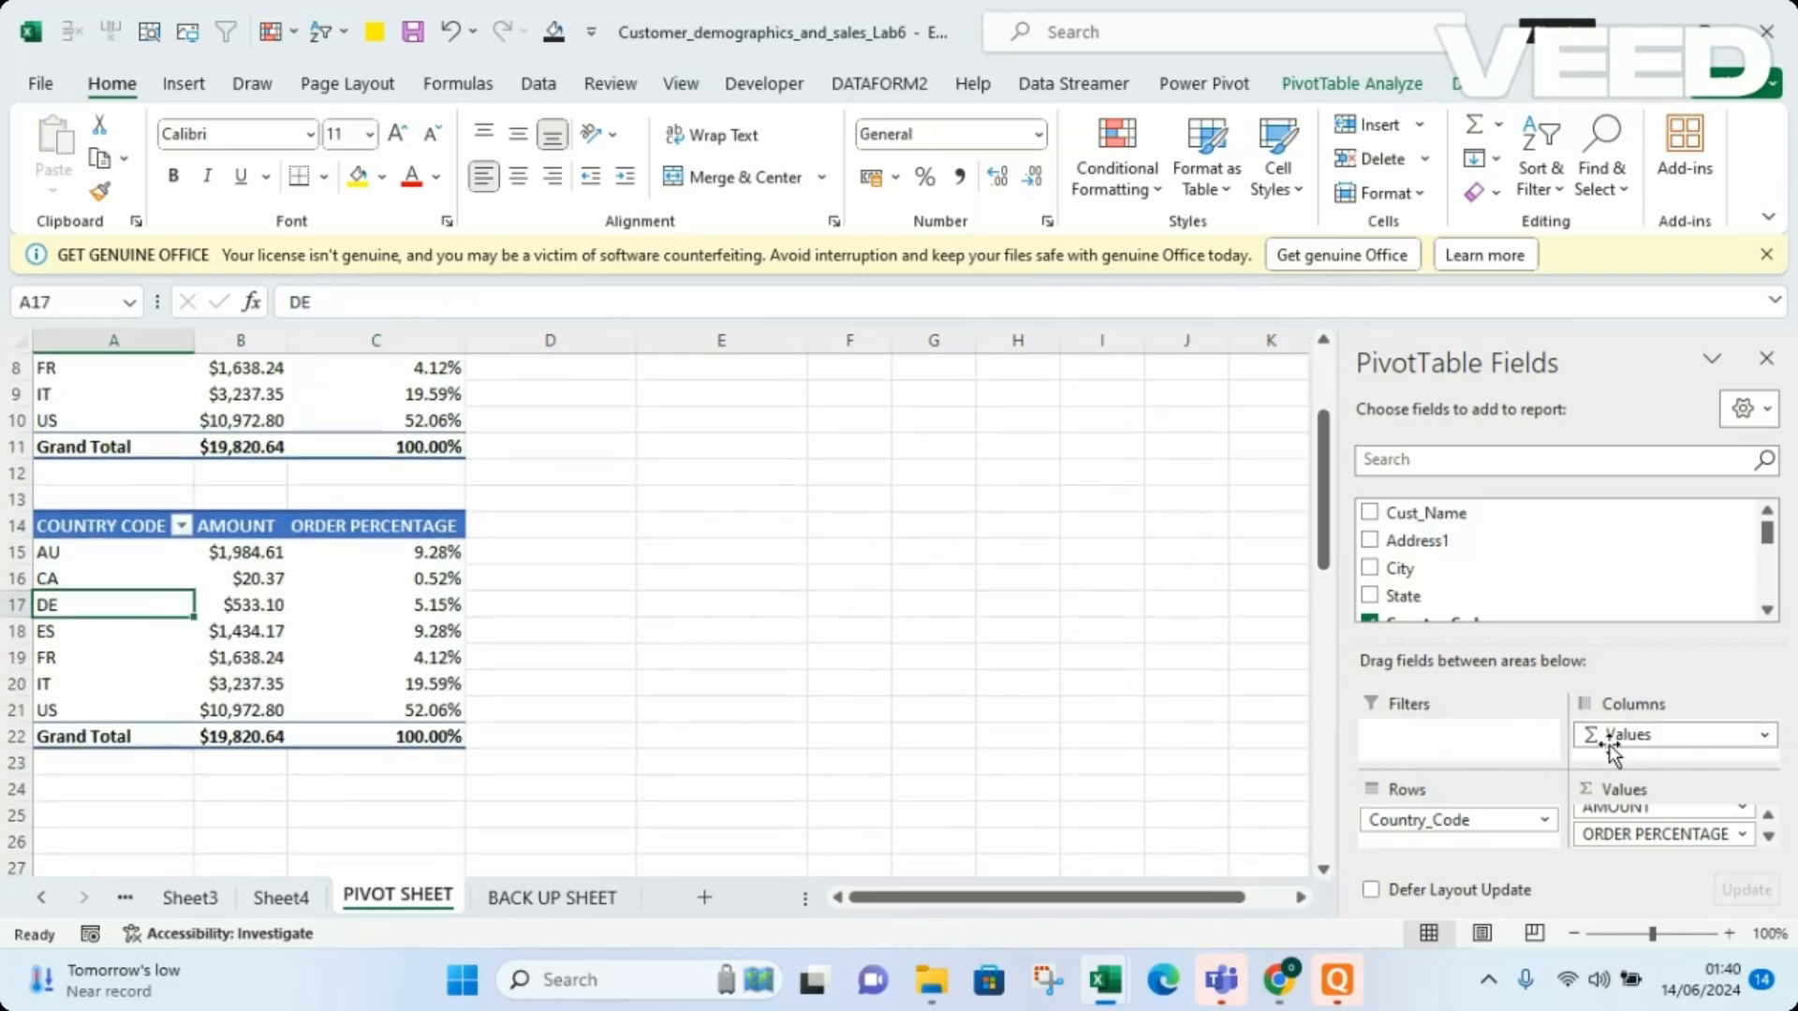
pyautogui.moveTo(1635, 737); pyautogui.dragTo(1278, 739)
pyautogui.moveTo(1447, 824); pyautogui.dragTo(1144, 788)
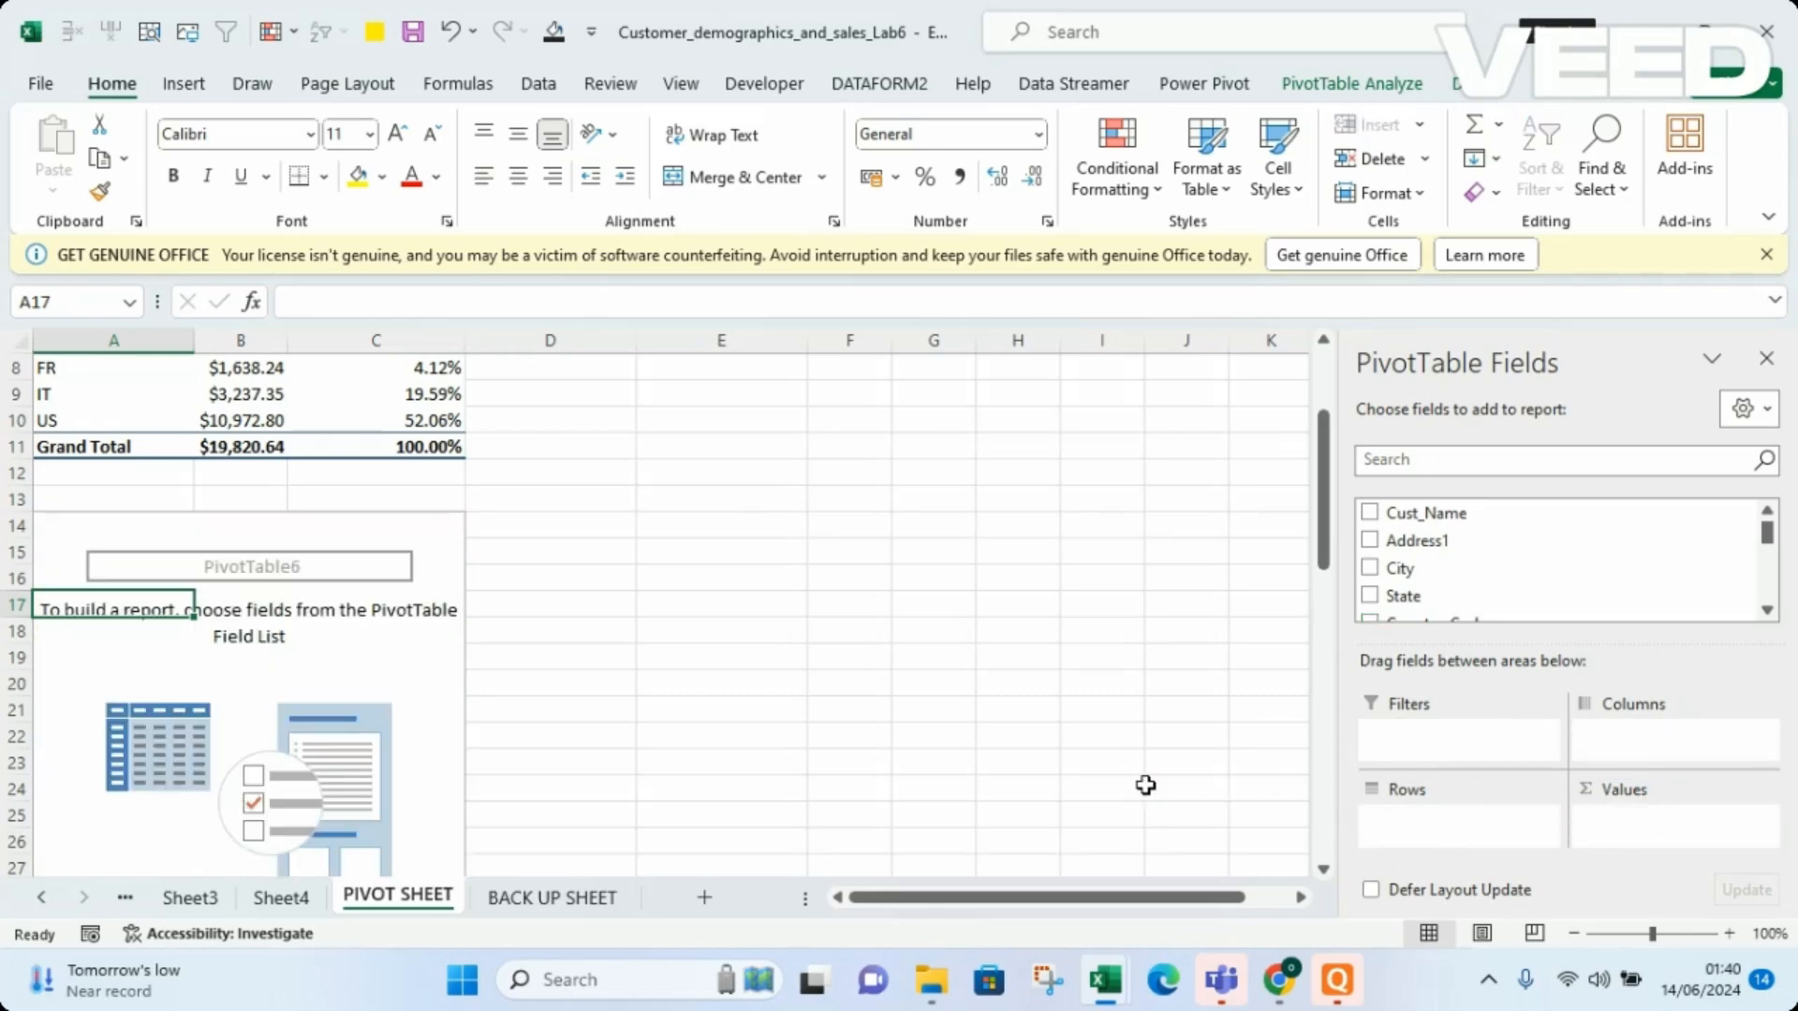
# Add State as the row field of the empty pivot table and rename its header in A14 to STATE
pyautogui.click(370, 689)
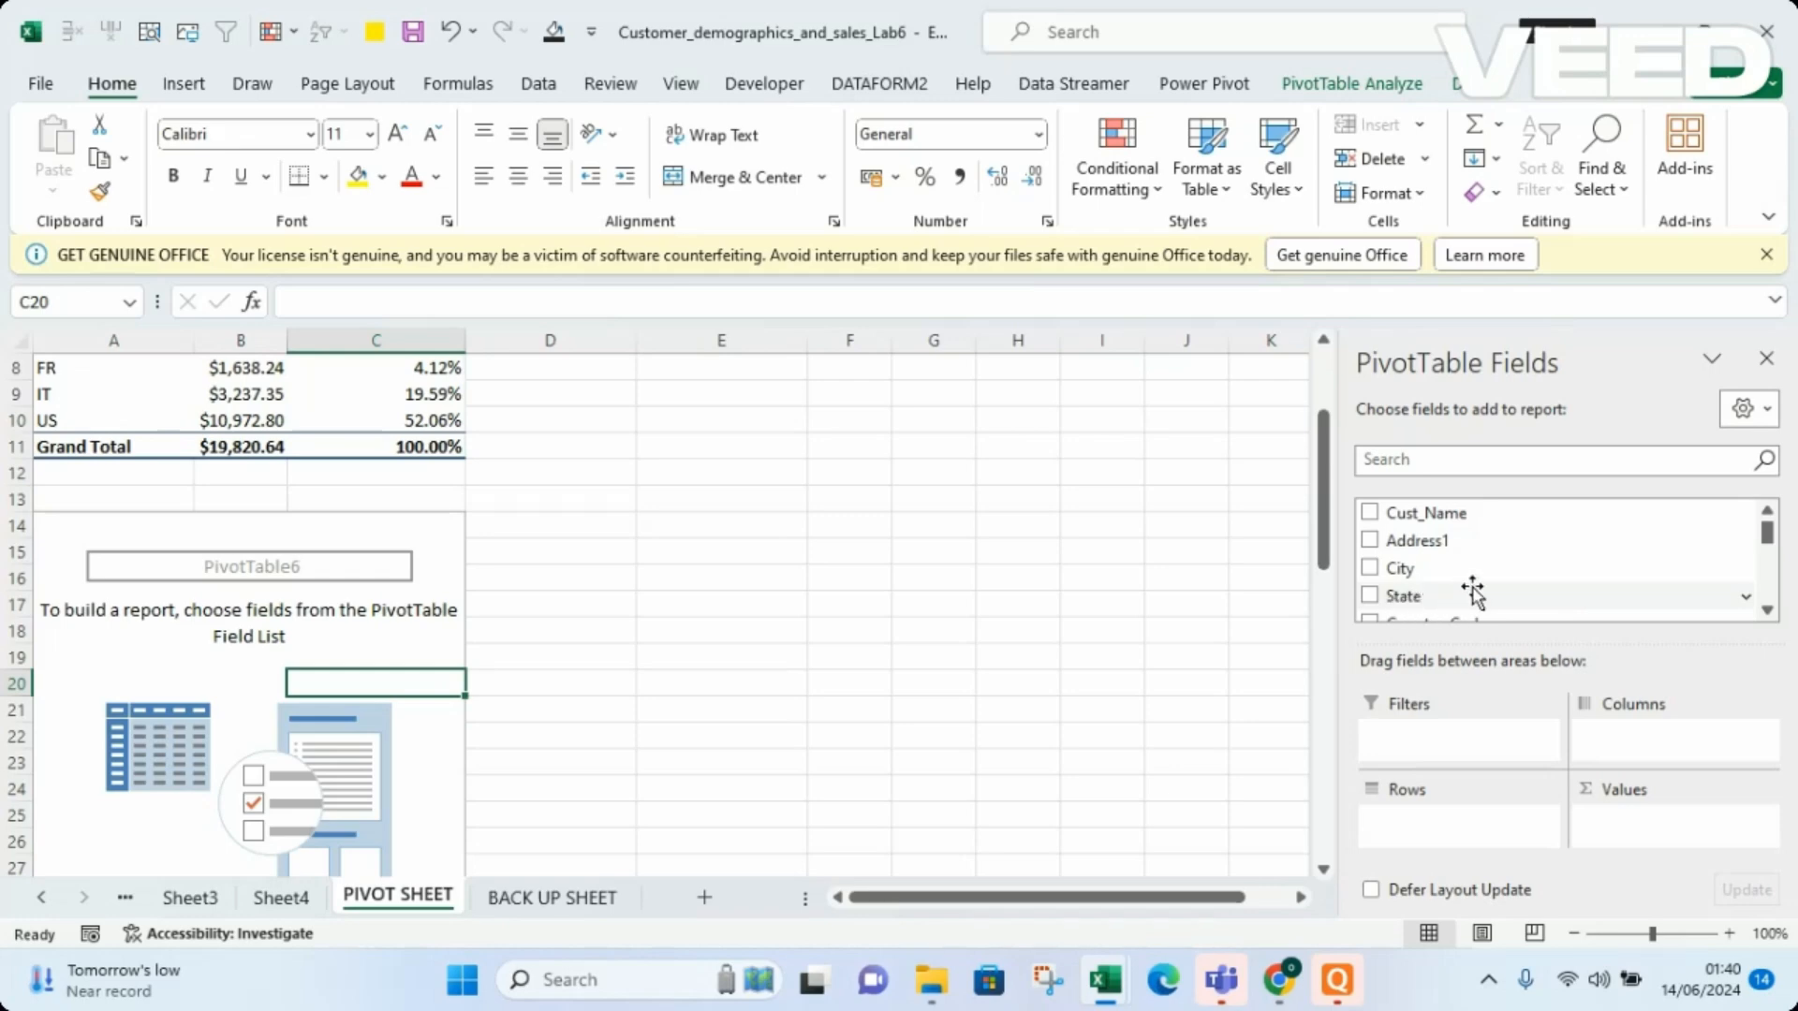
pyautogui.moveTo(1436, 599); pyautogui.dragTo(1406, 824)
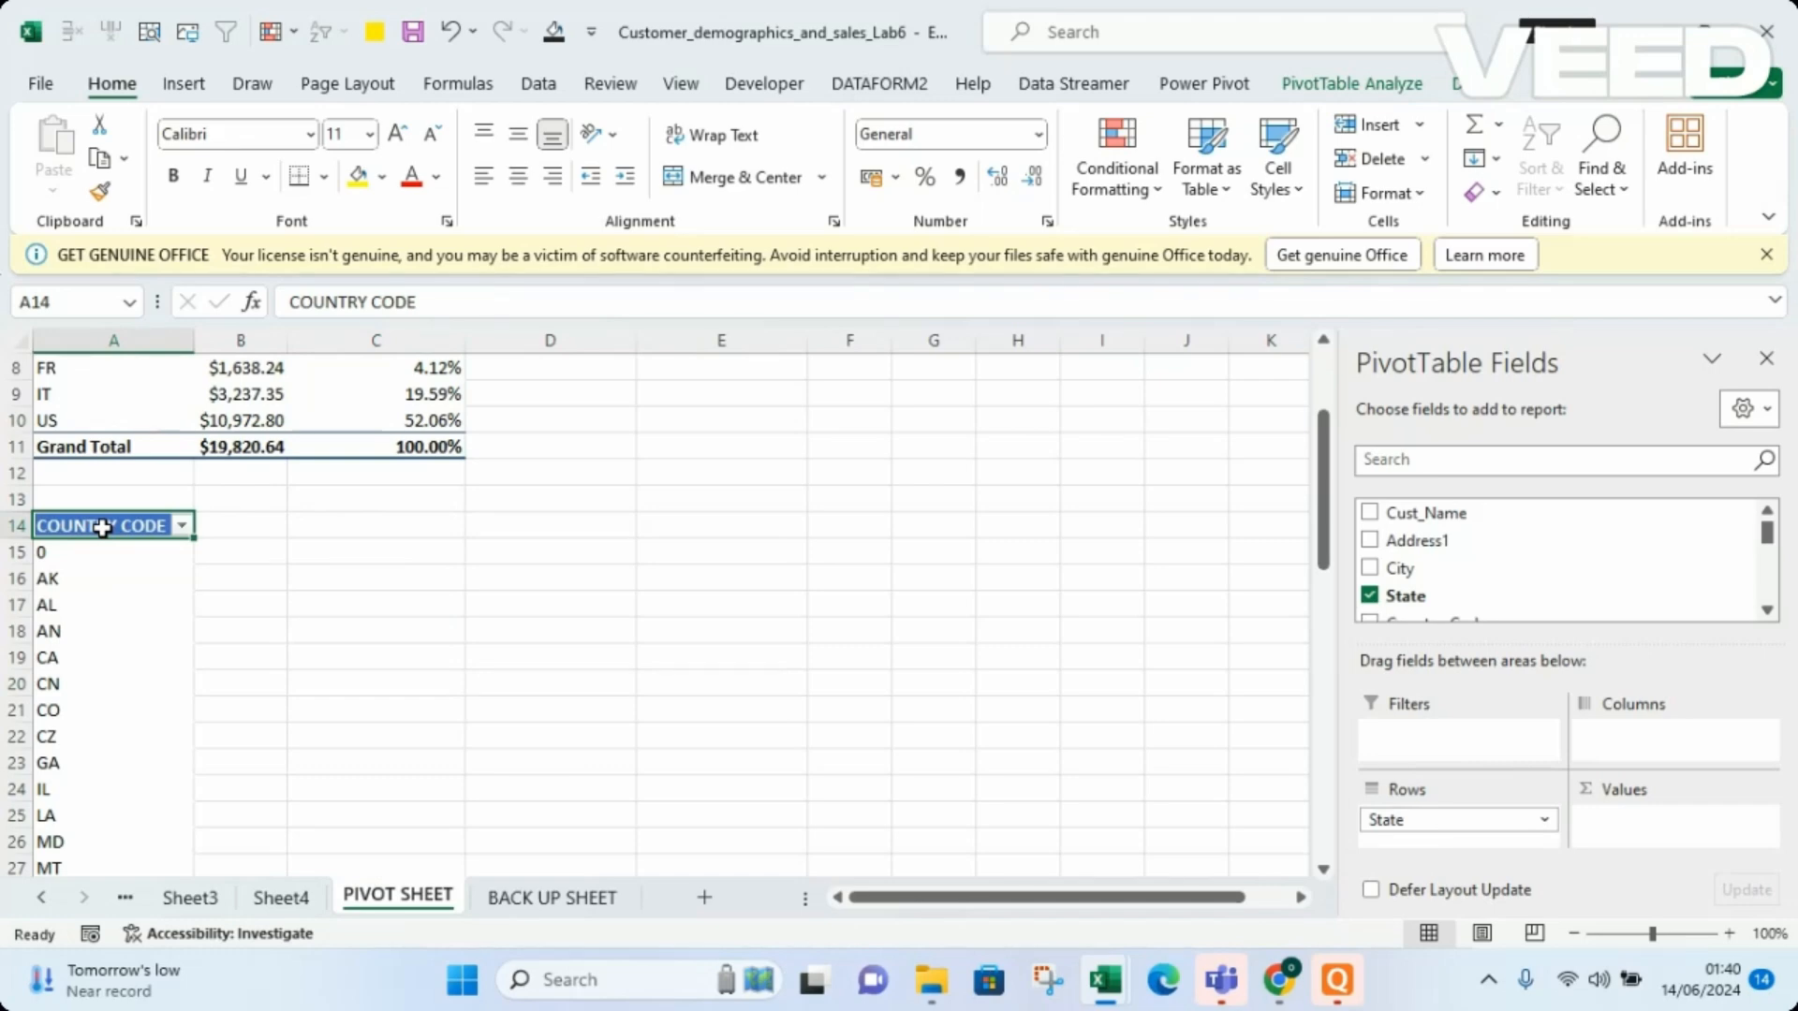
pyautogui.write('STATE')
pyautogui.press('Return')
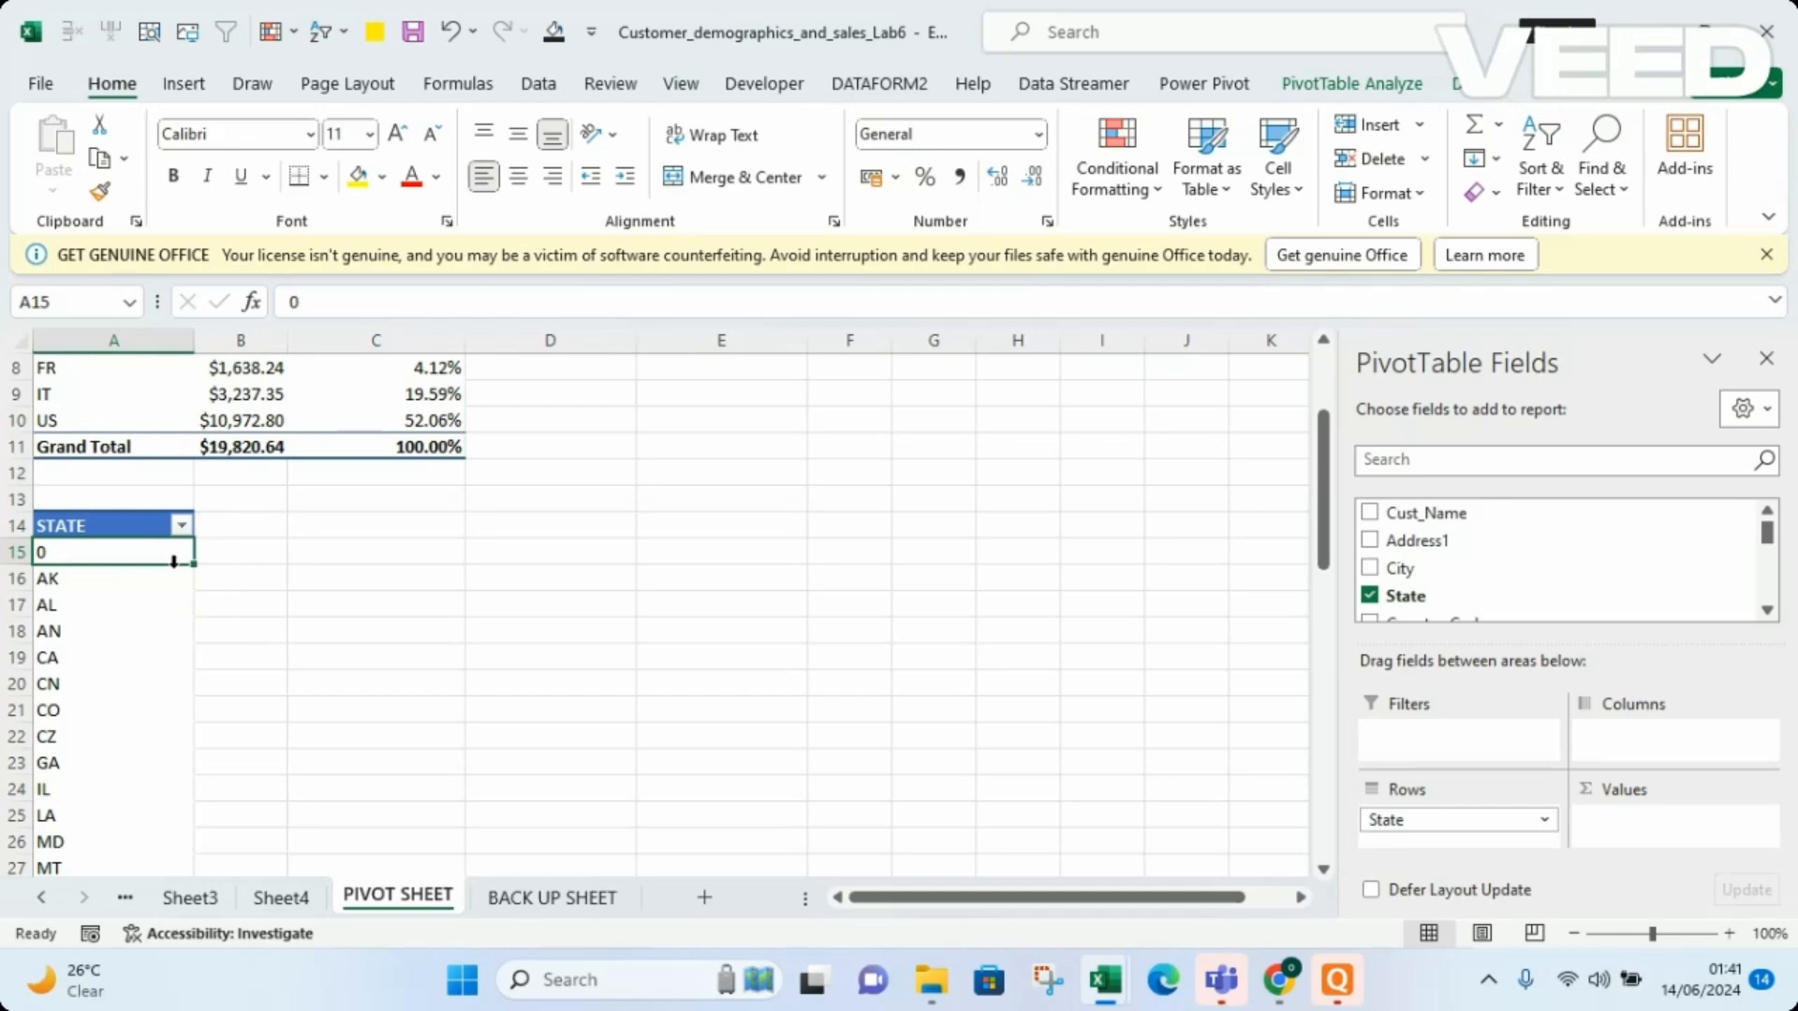
# Filter the STATE rows to exclude the 0 entry
pyautogui.click(182, 527)
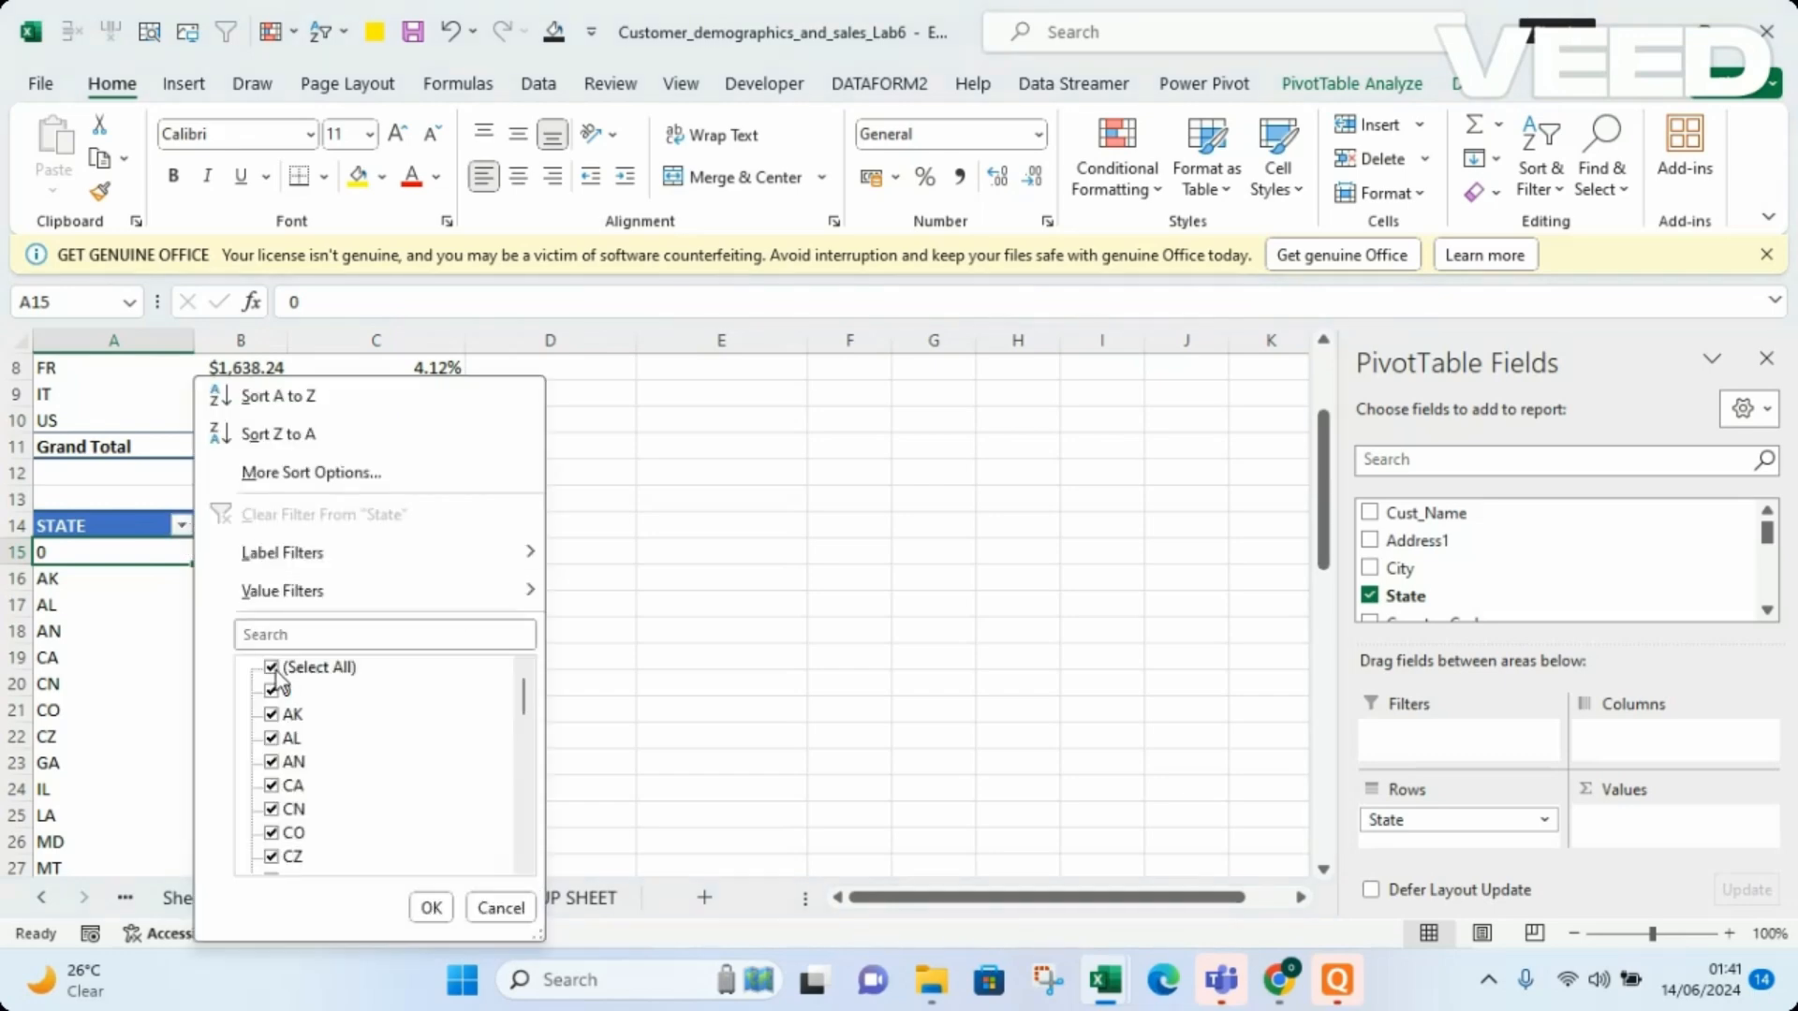
pyautogui.click(275, 695)
pyautogui.click(431, 908)
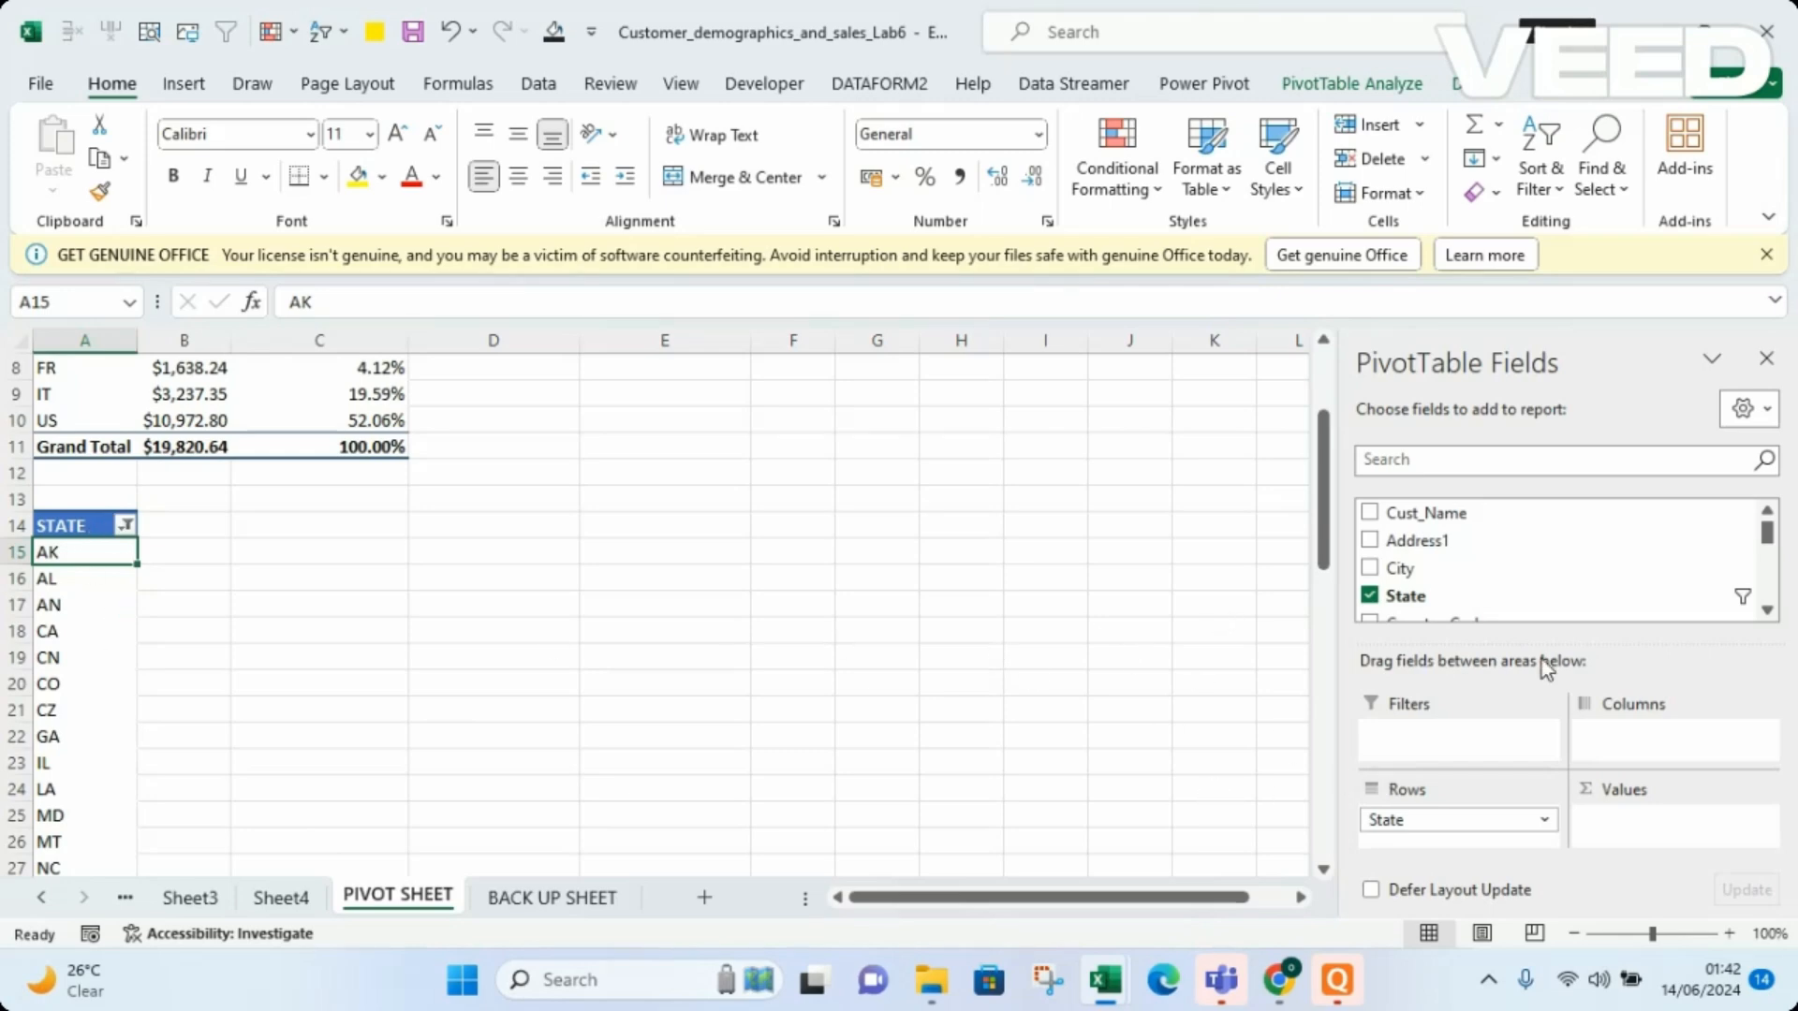
# Set Purchase_Touchpoint as the column field and sum Order_Value as the values of the state pivot table
pyautogui.moveTo(1767, 539); pyautogui.dragTo(1766, 584)
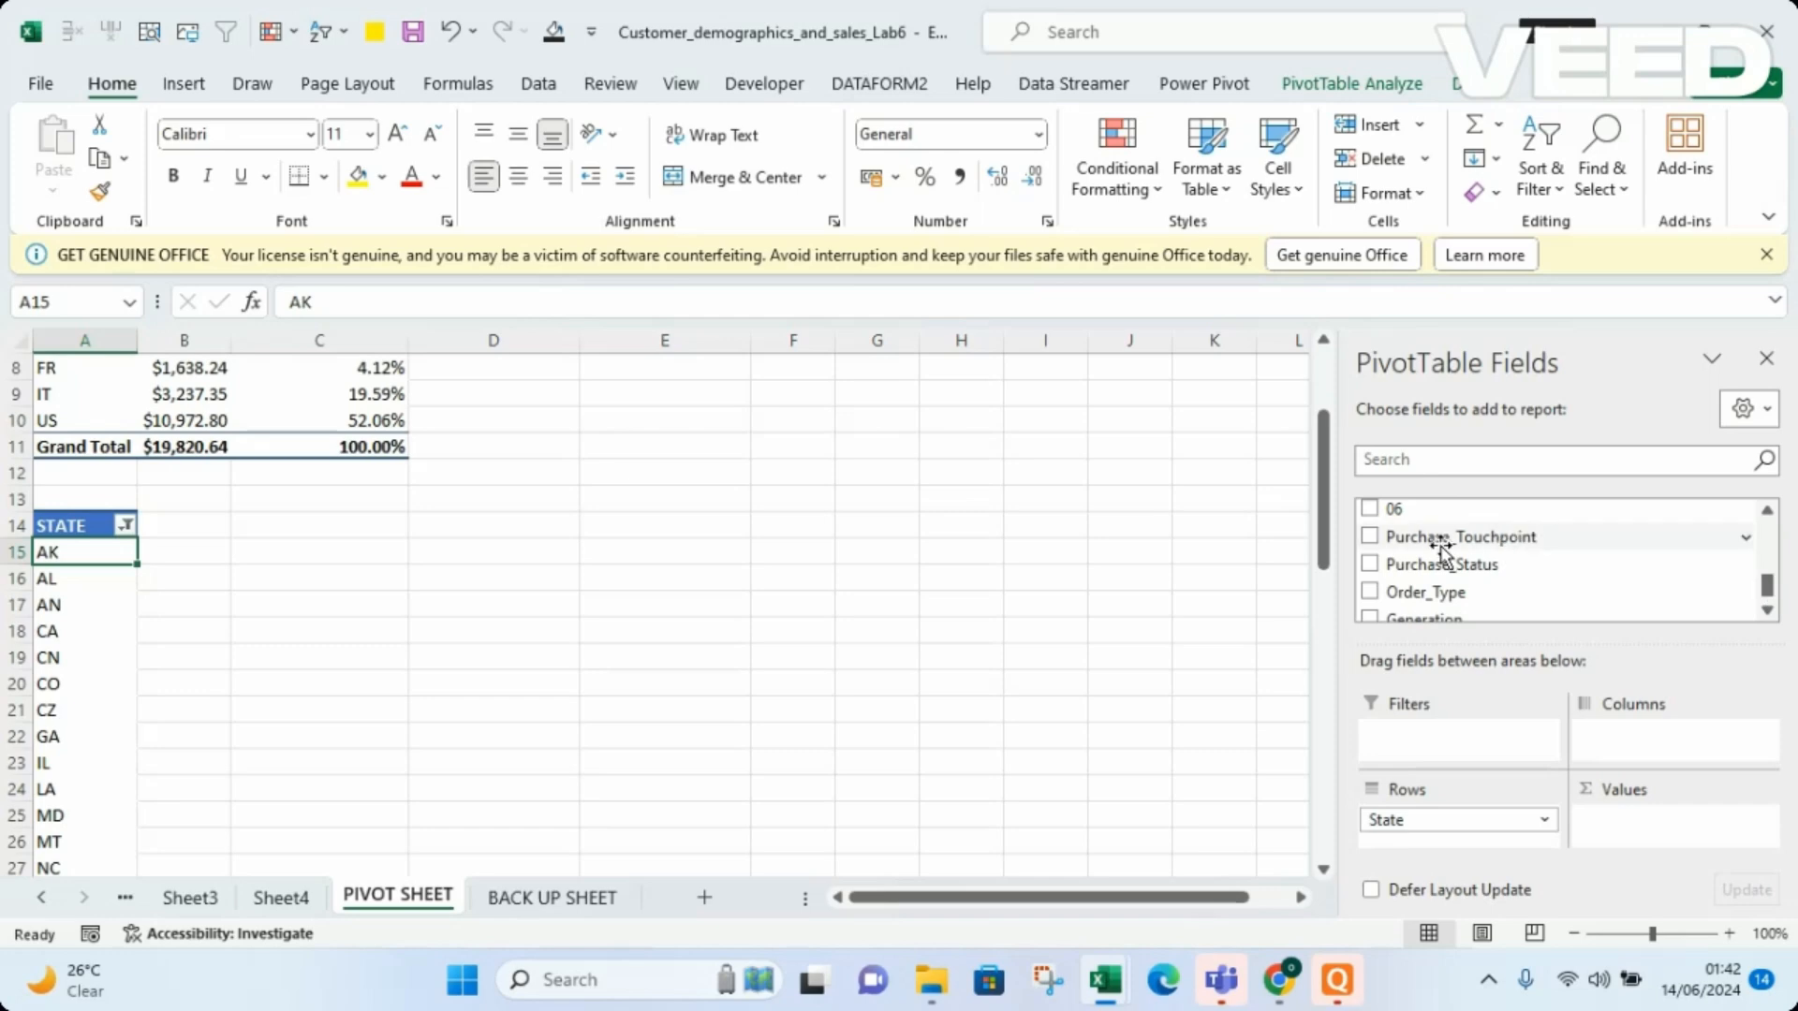
pyautogui.moveTo(1477, 541); pyautogui.dragTo(1654, 740)
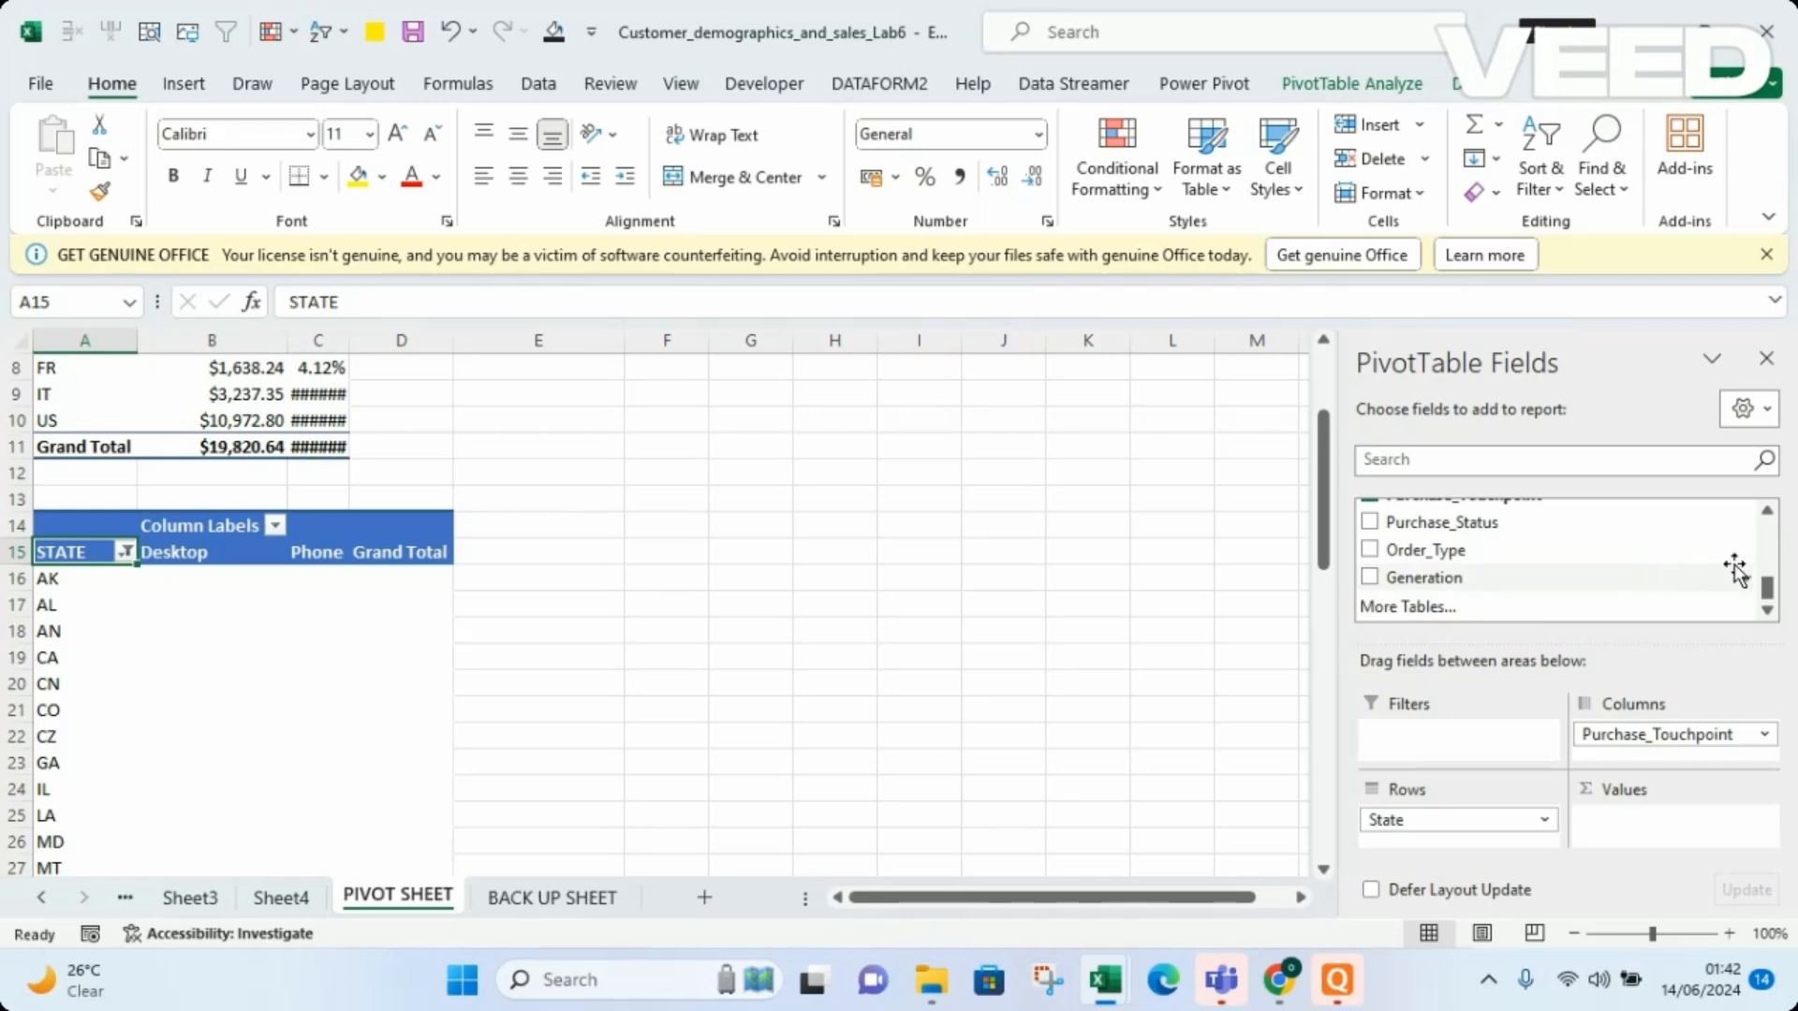
pyautogui.moveTo(1767, 599); pyautogui.dragTo(1767, 577)
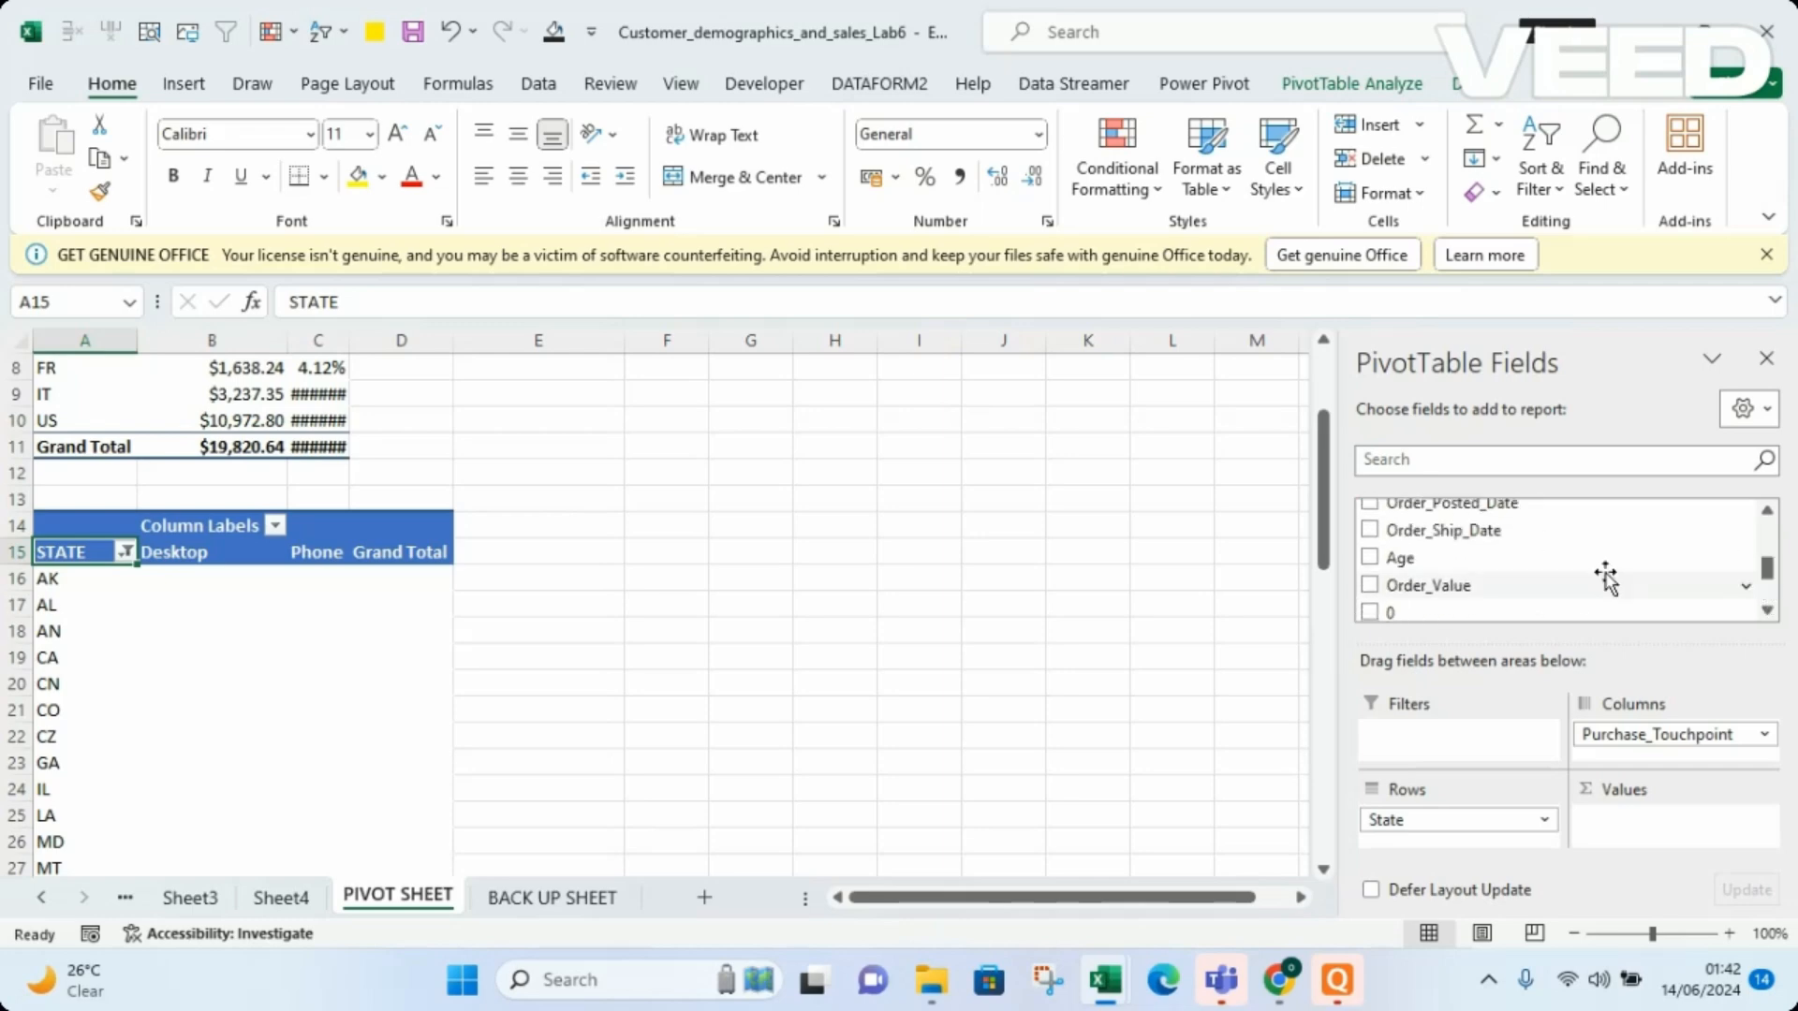
pyautogui.moveTo(1410, 588); pyautogui.dragTo(1648, 835)
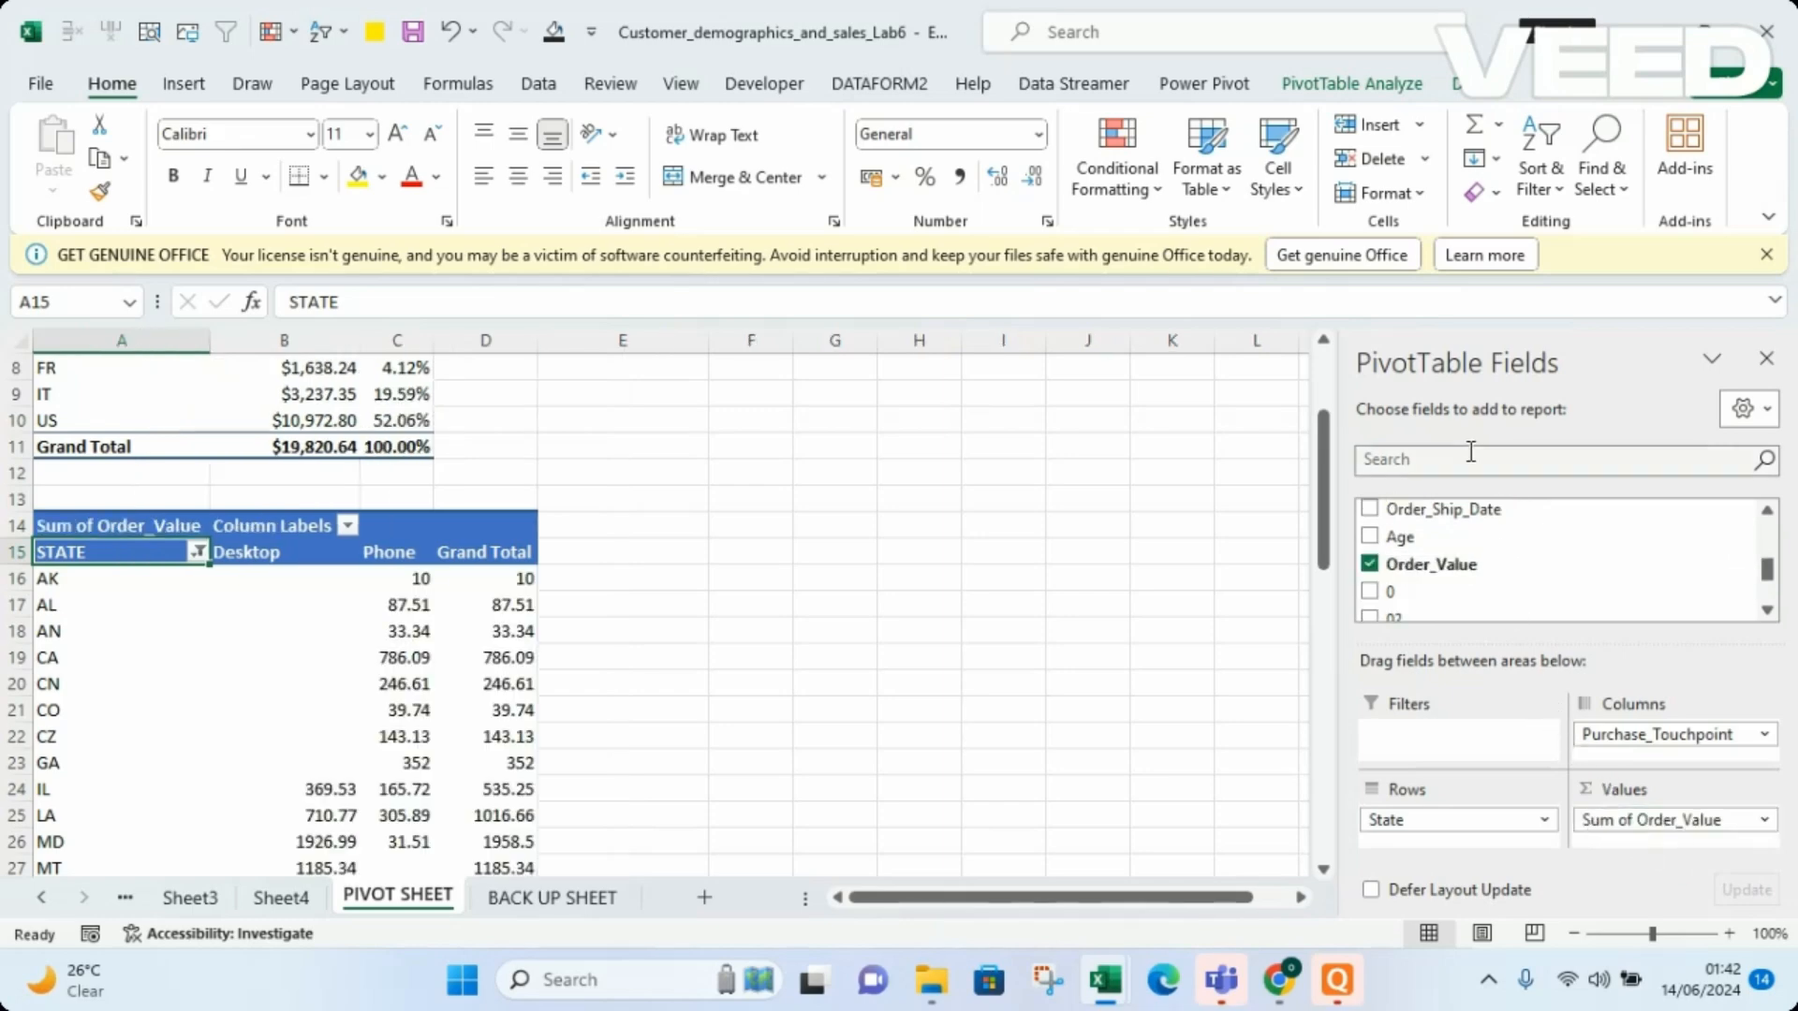
# Add Order_Type as a report filter on the state pivot table and limit it to HighValue
pyautogui.moveTo(1332, 459); pyautogui.dragTo(1325, 541)
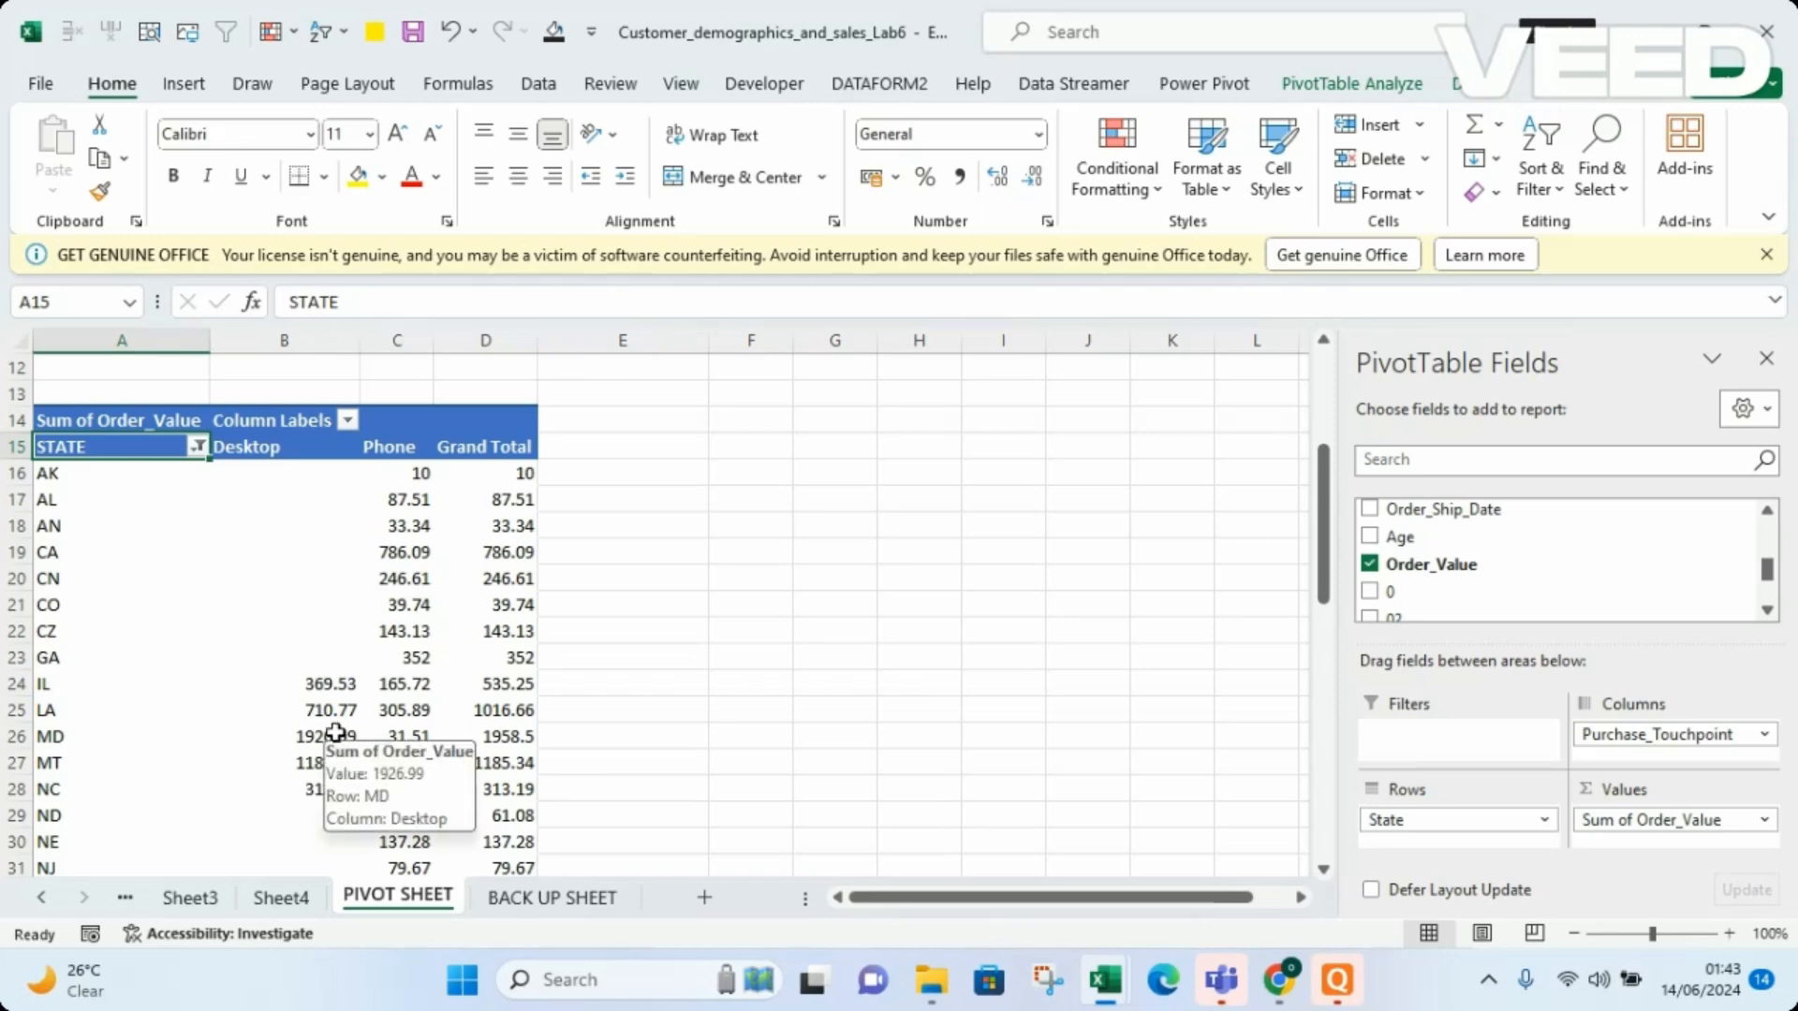
pyautogui.moveTo(1328, 524); pyautogui.dragTo(1264, 481)
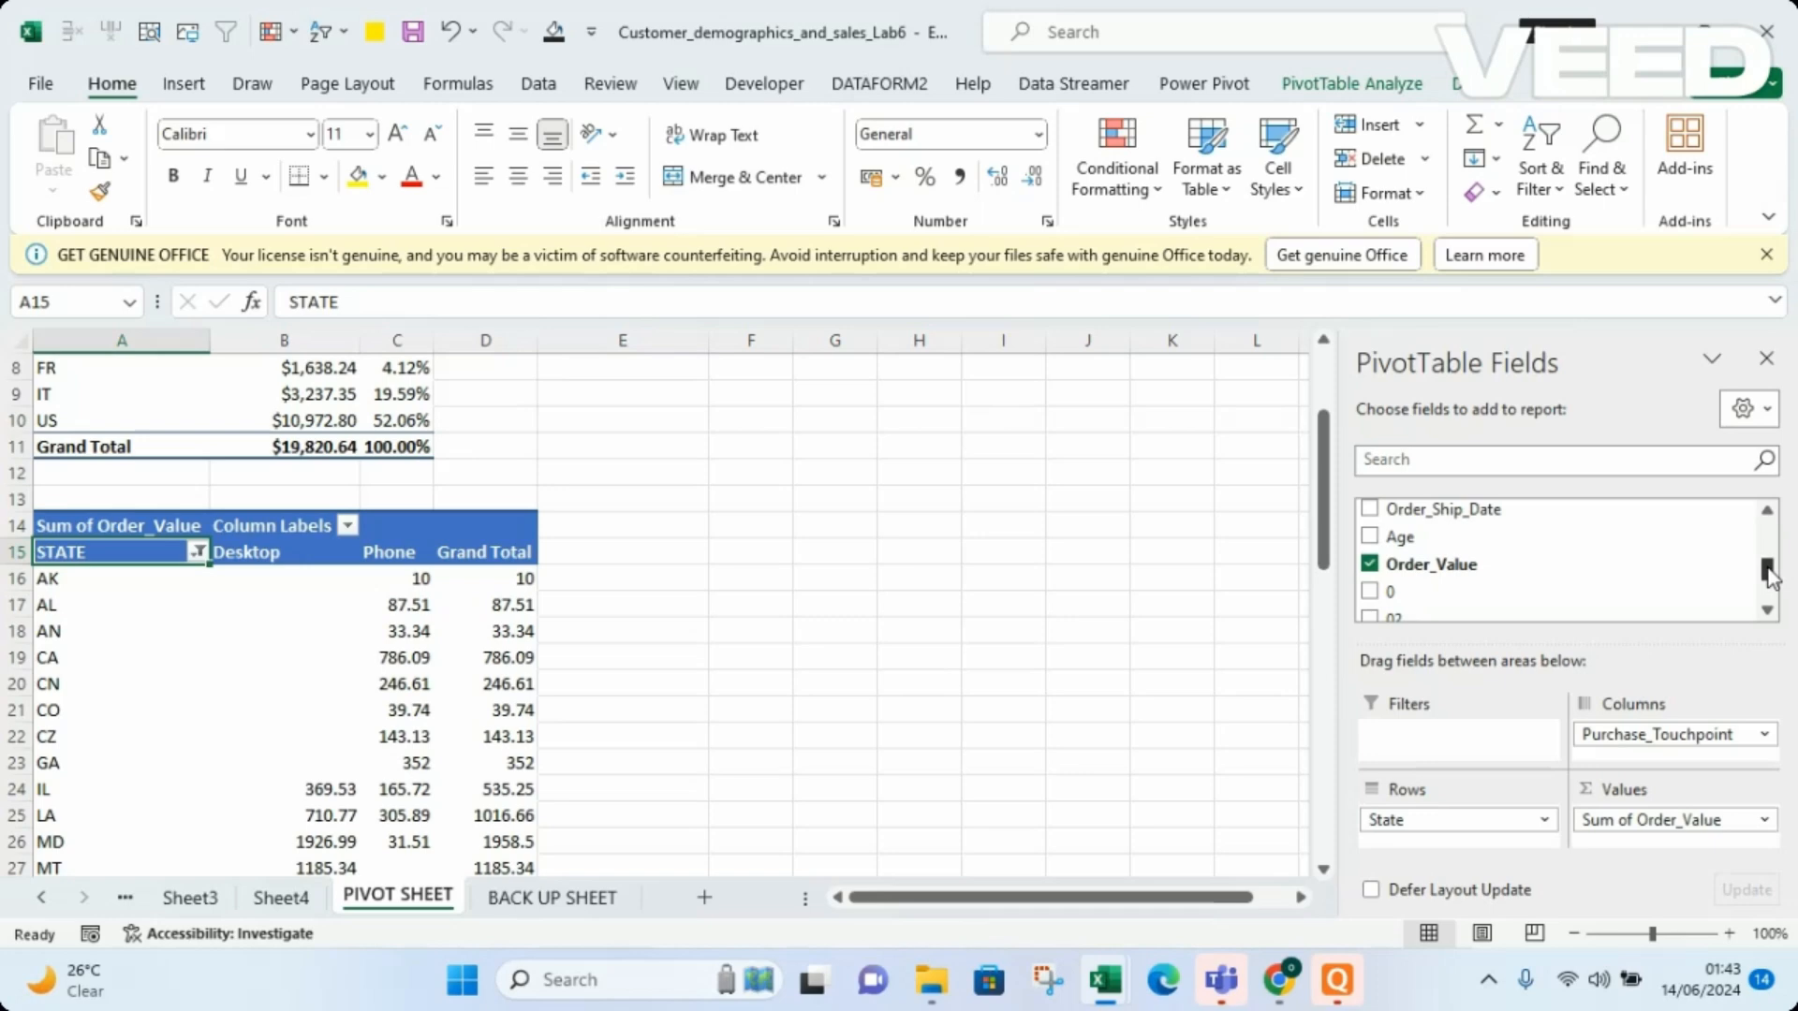
pyautogui.moveTo(1768, 576)
pyautogui.mouseDown()
pyautogui.moveTo(1769, 546)
pyautogui.moveTo(1768, 597)
pyautogui.mouseUp()
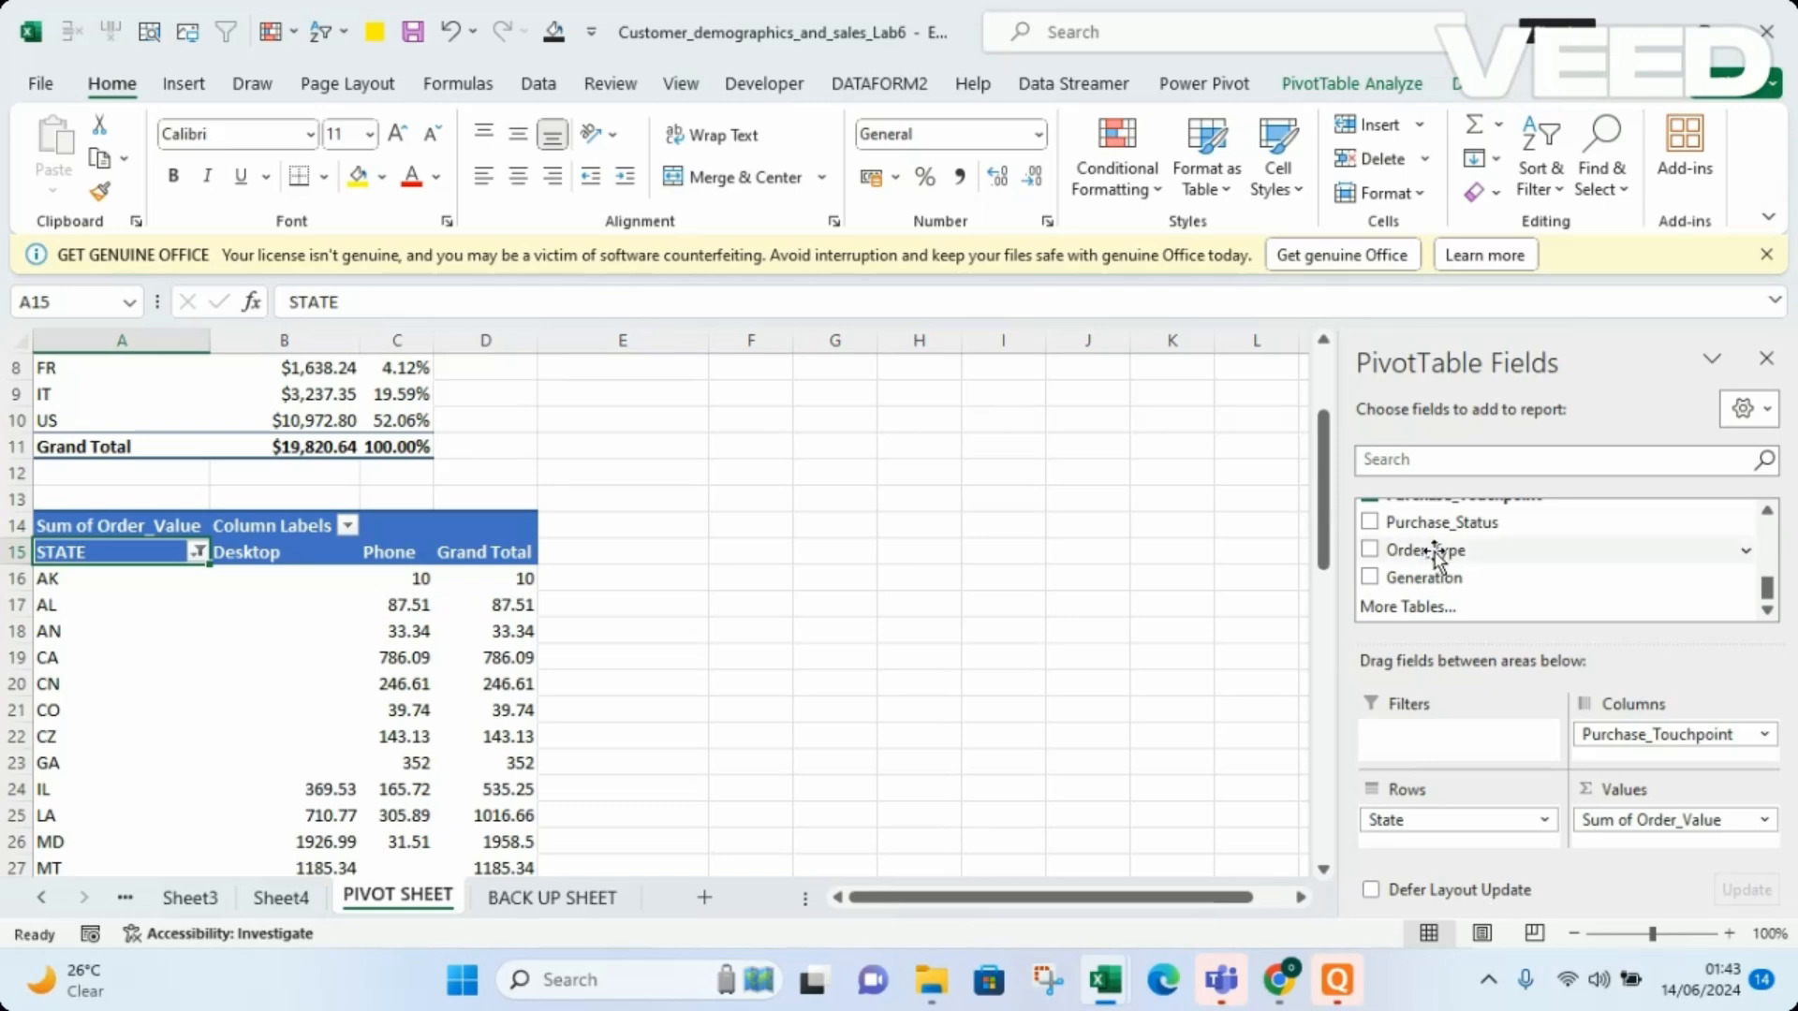
pyautogui.moveTo(1438, 554); pyautogui.dragTo(1425, 749)
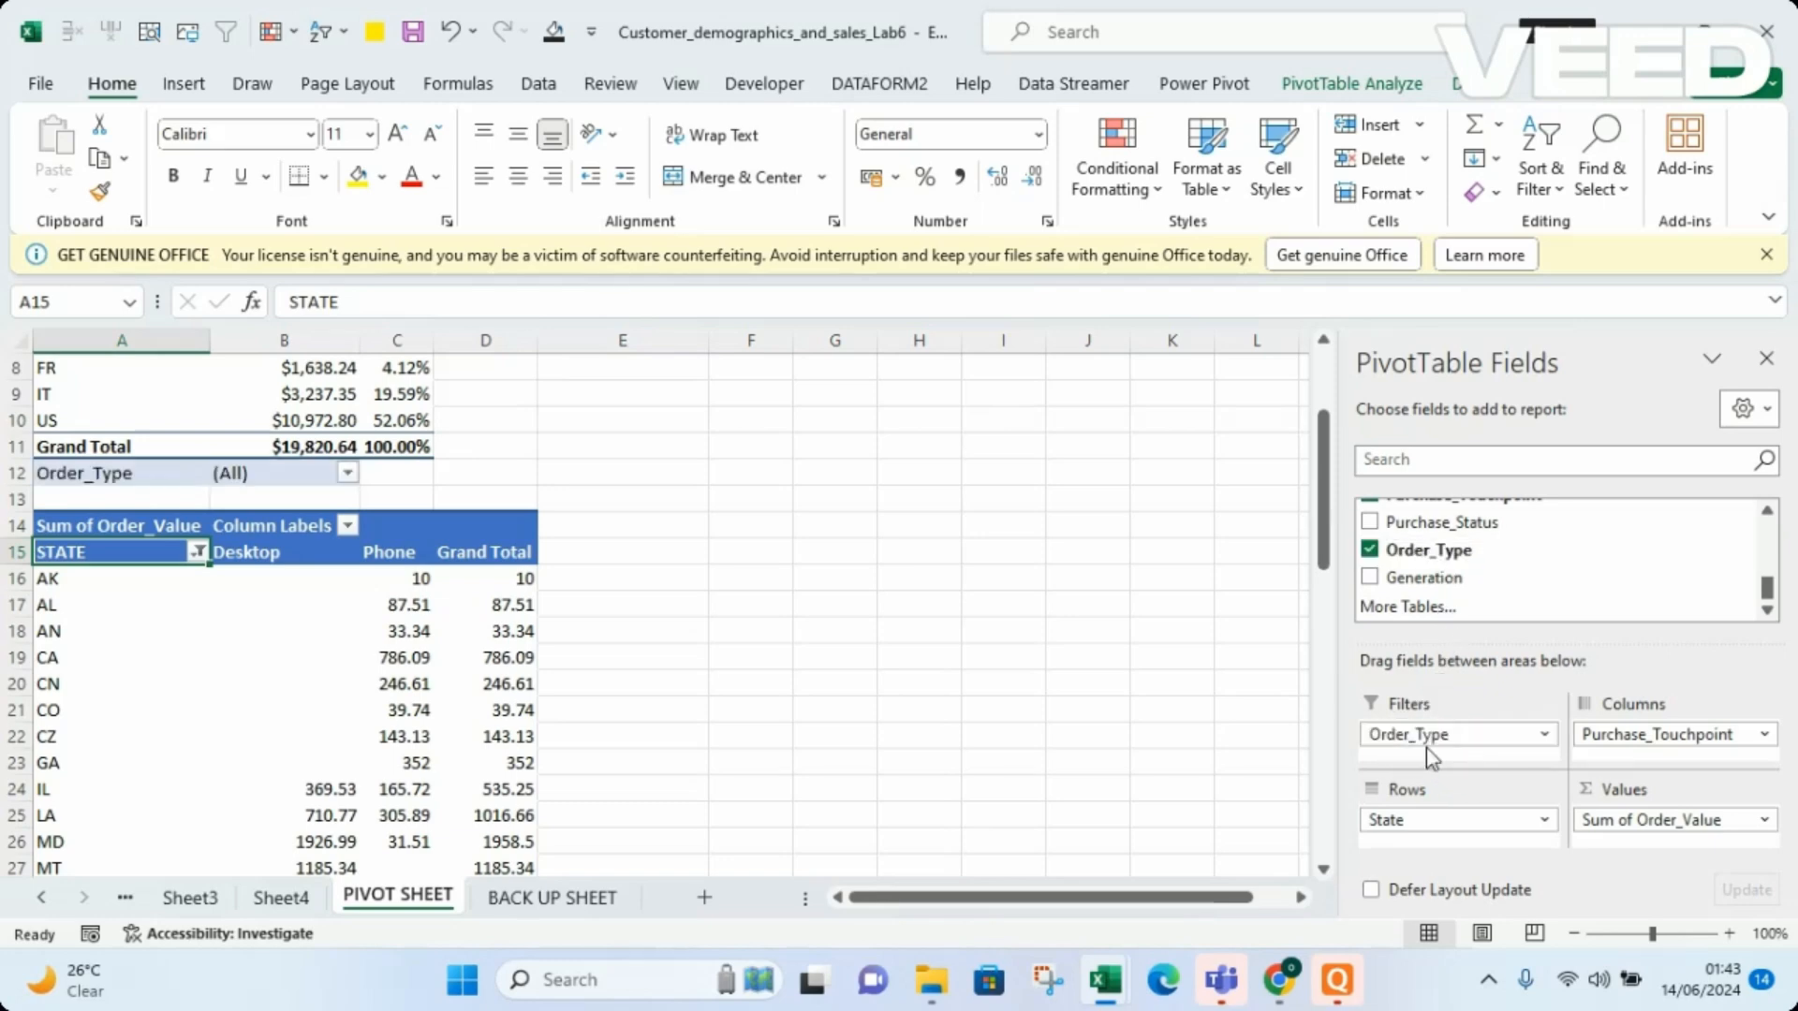
pyautogui.click(348, 473)
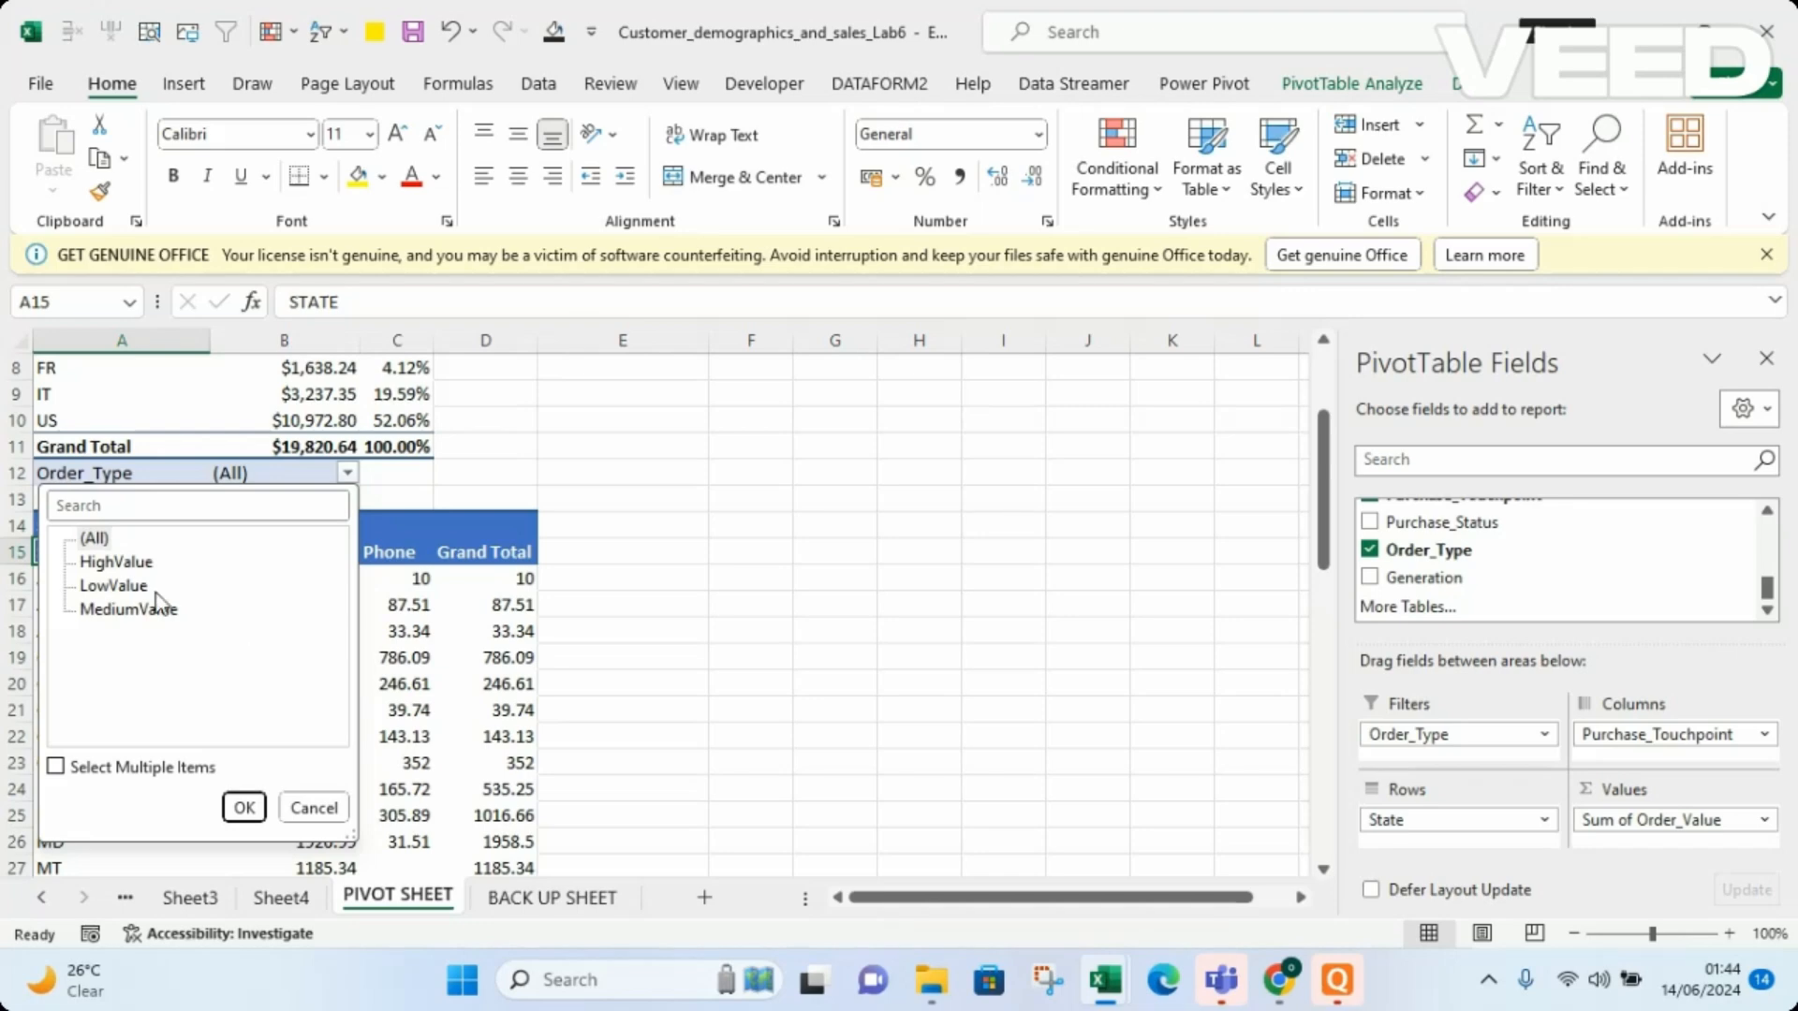
pyautogui.click(117, 563)
pyautogui.click(244, 809)
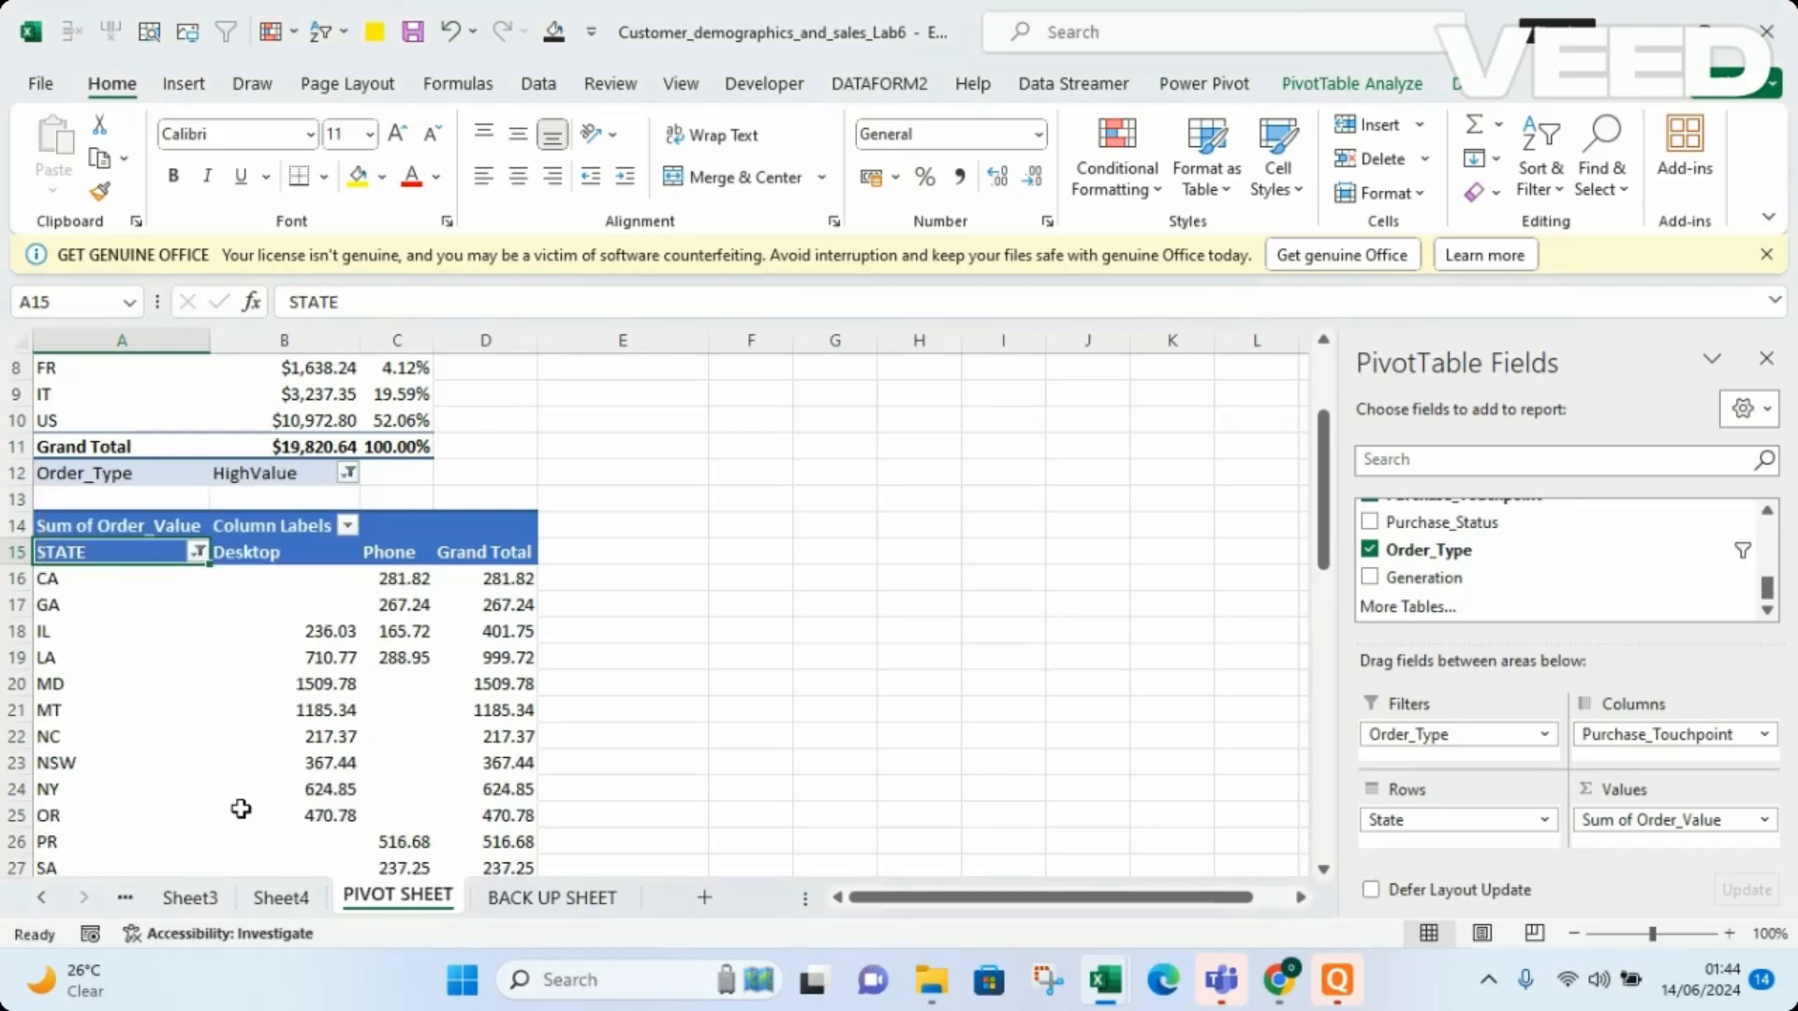
pyautogui.moveTo(1326, 534)
pyautogui.mouseDown()
pyautogui.moveTo(1326, 599)
pyautogui.moveTo(1316, 566)
pyautogui.mouseUp()
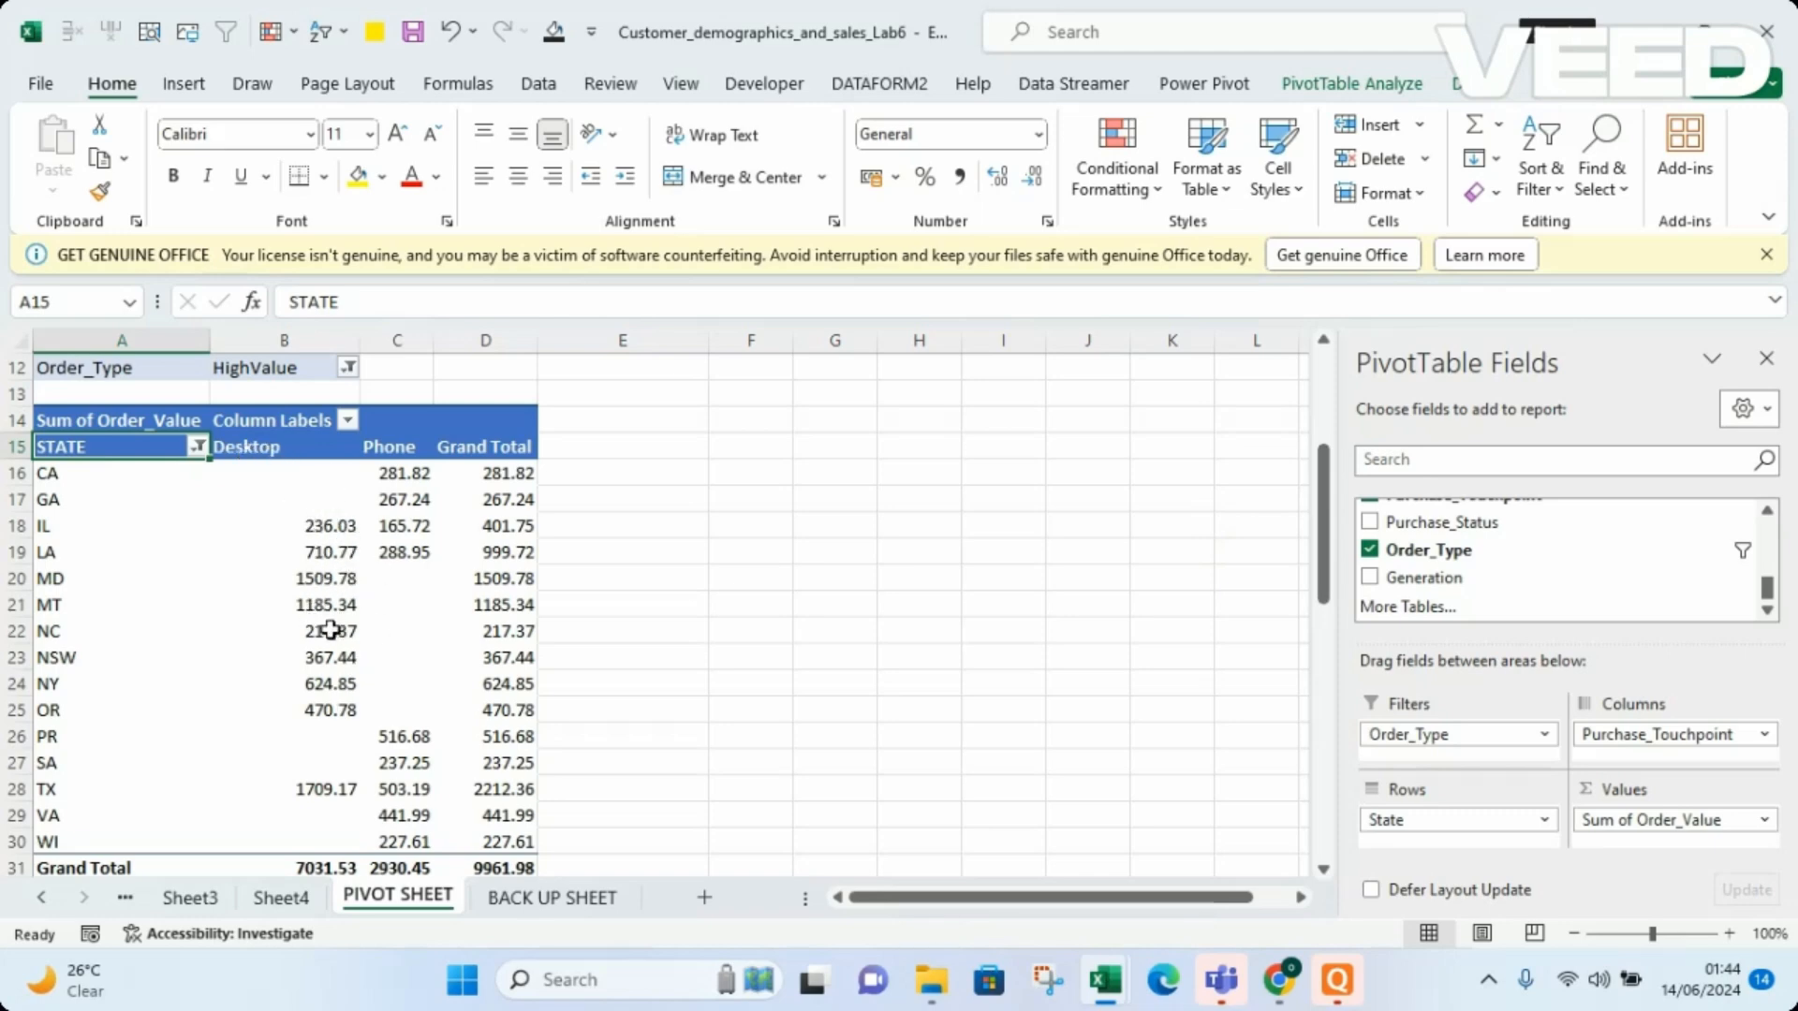
pyautogui.moveTo(330, 630)
pyautogui.moveTo(341, 692)
pyautogui.click(197, 447)
pyautogui.moveTo(299, 590)
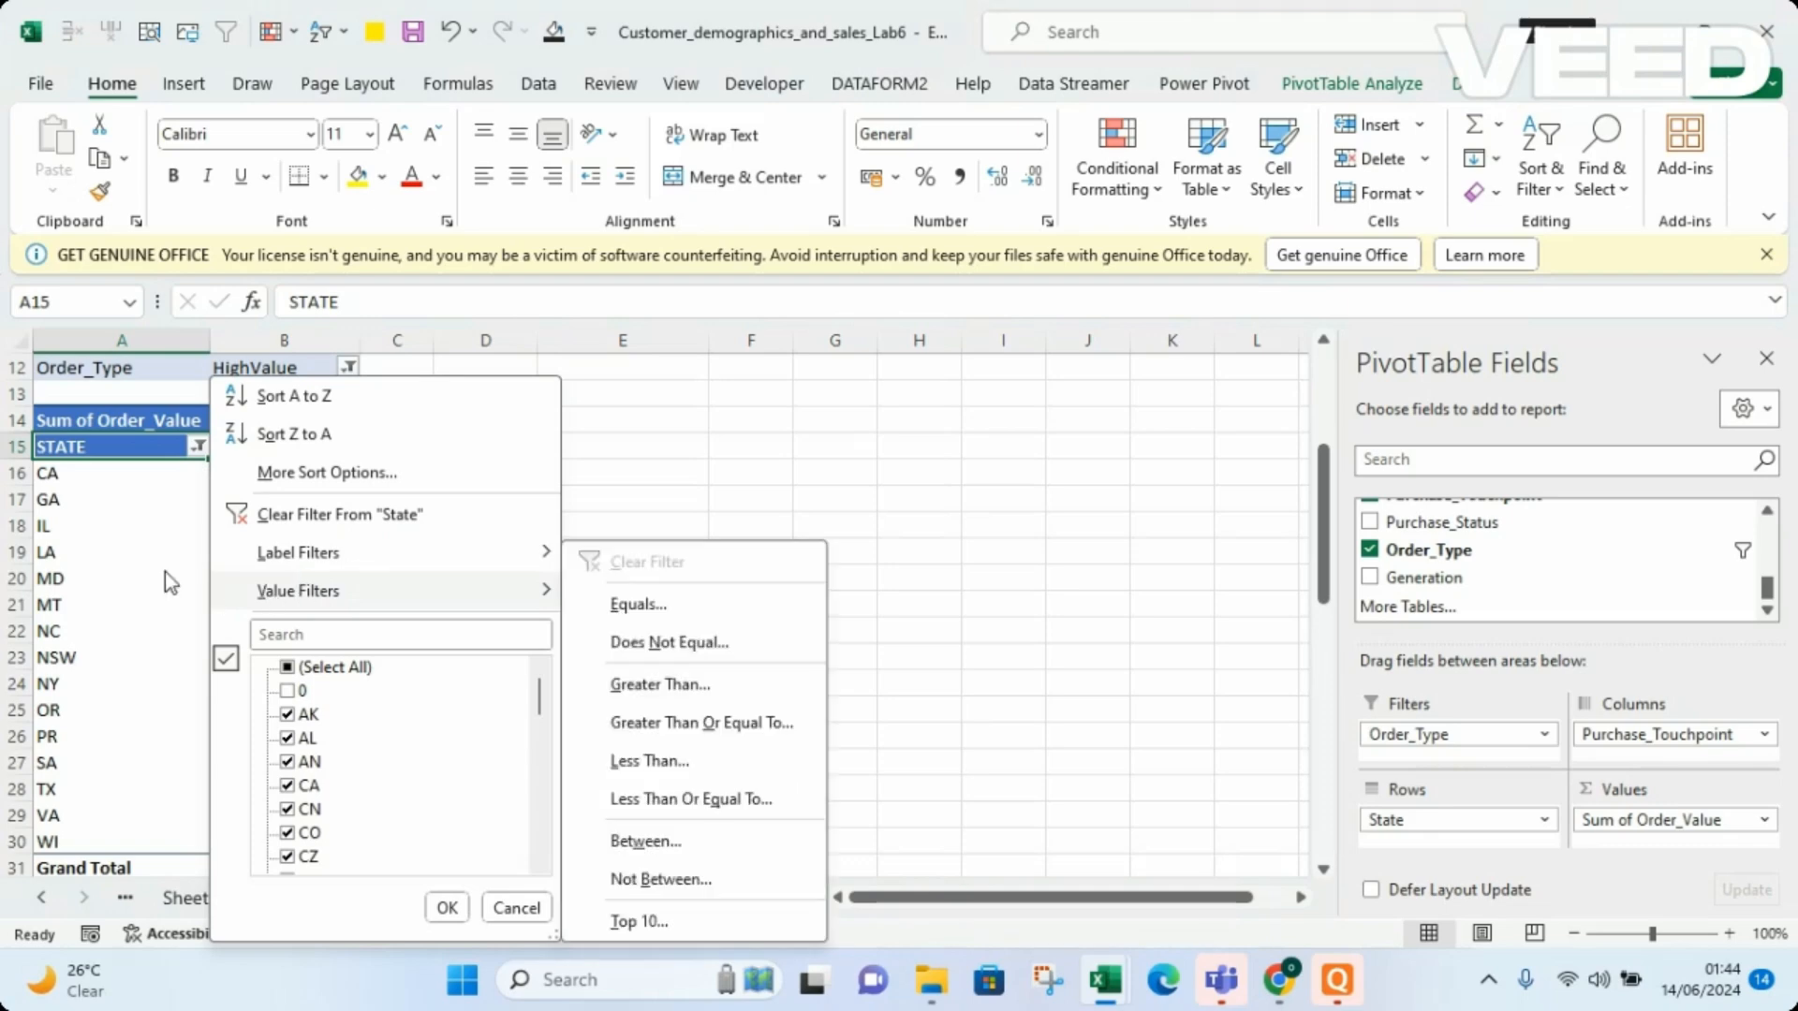
pyautogui.click(170, 583)
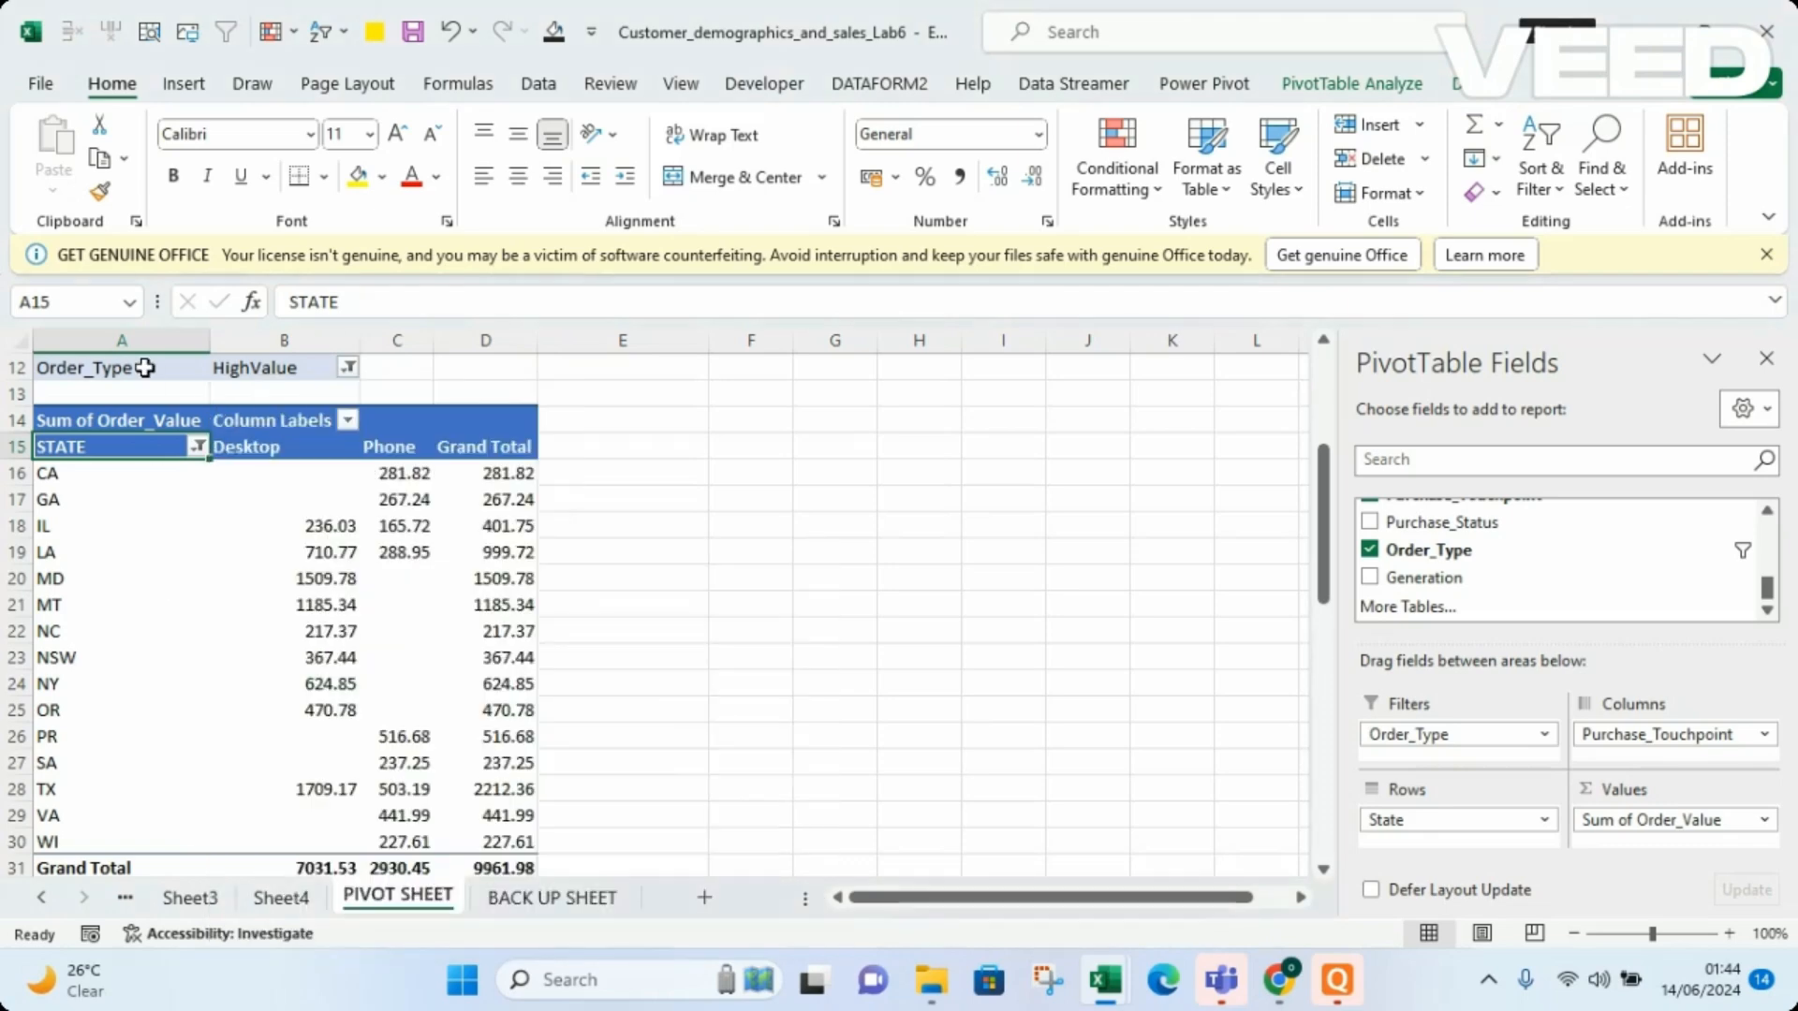
# Switch the Order_Type report filter of the state pivot table to LowValue
pyautogui.click(347, 367)
pyautogui.click(108, 481)
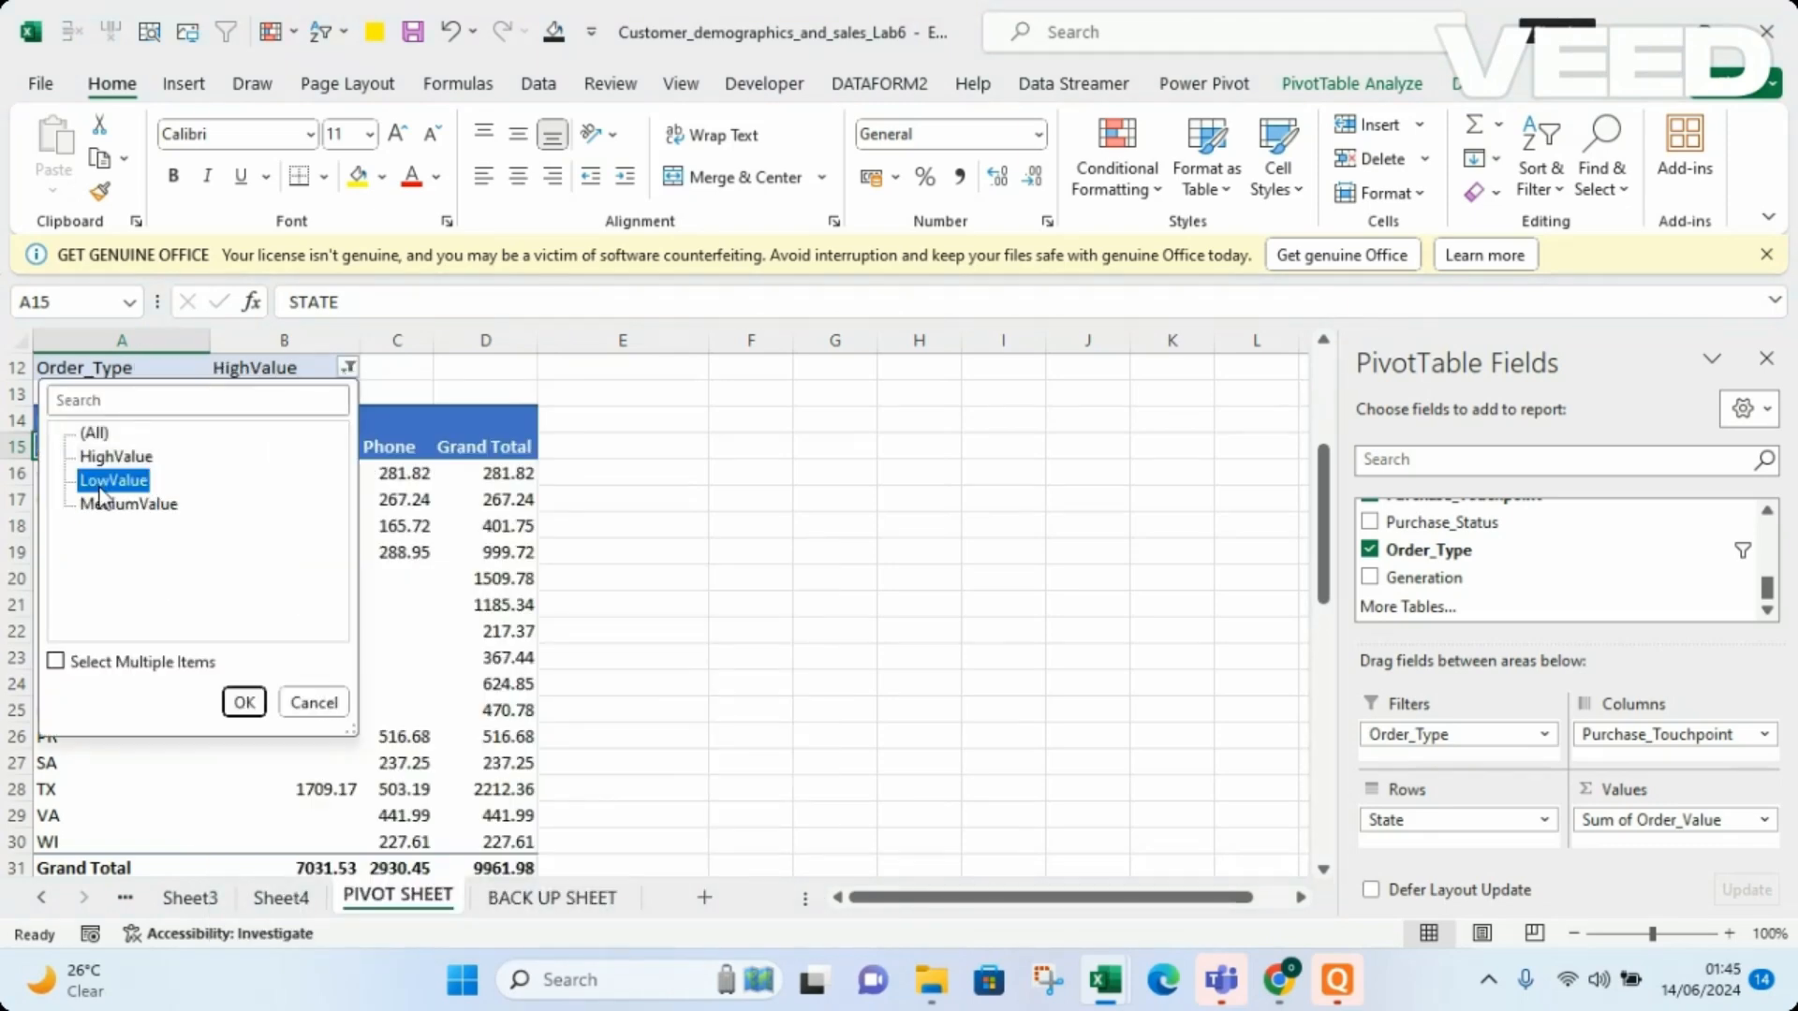
pyautogui.click(256, 714)
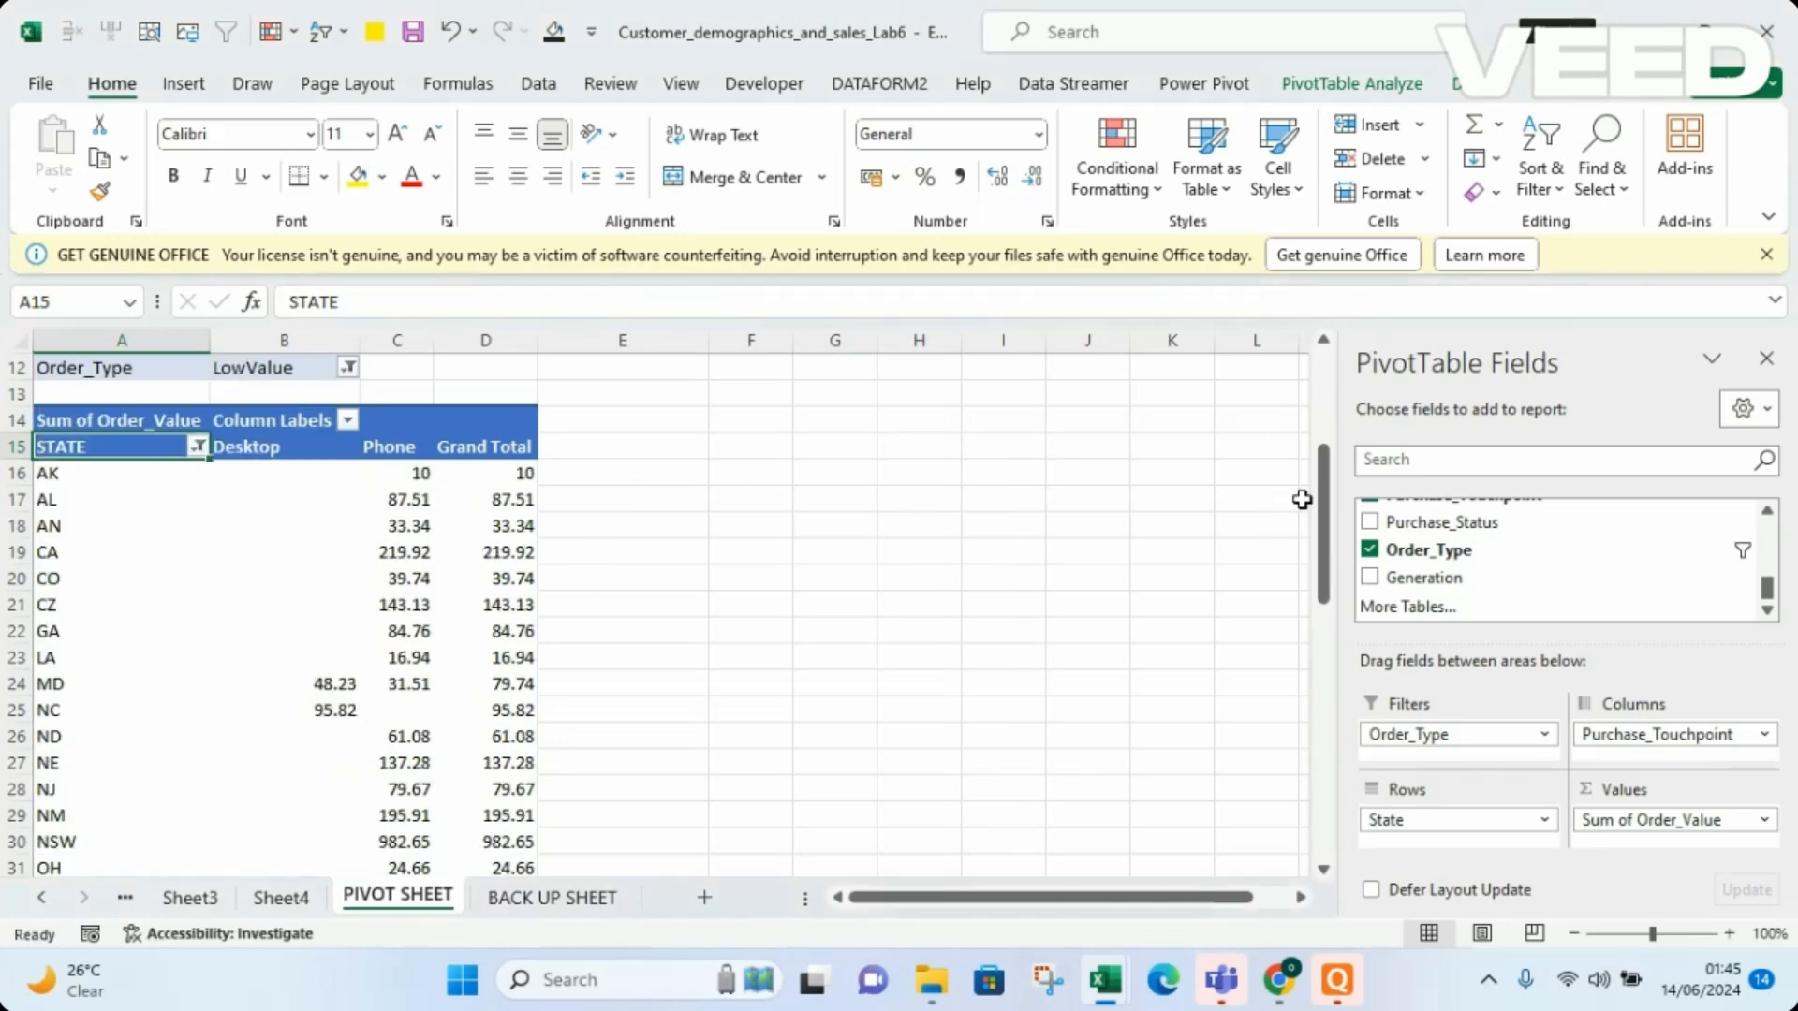
pyautogui.moveTo(1323, 487)
pyautogui.mouseDown()
pyautogui.moveTo(1339, 758)
pyautogui.moveTo(1298, 469)
pyautogui.moveTo(1302, 553)
pyautogui.moveTo(1290, 469)
pyautogui.moveTo(1289, 490)
pyautogui.mouseUp()
pyautogui.moveTo(1318, 520)
pyautogui.mouseDown()
pyautogui.moveTo(1322, 740)
pyautogui.moveTo(1305, 481)
pyautogui.moveTo(1321, 507)
pyautogui.moveTo(1297, 486)
pyautogui.moveTo(1305, 446)
pyautogui.moveTo(1316, 688)
pyautogui.moveTo(1316, 441)
pyautogui.moveTo(1330, 637)
pyautogui.moveTo(1330, 536)
pyautogui.mouseUp()
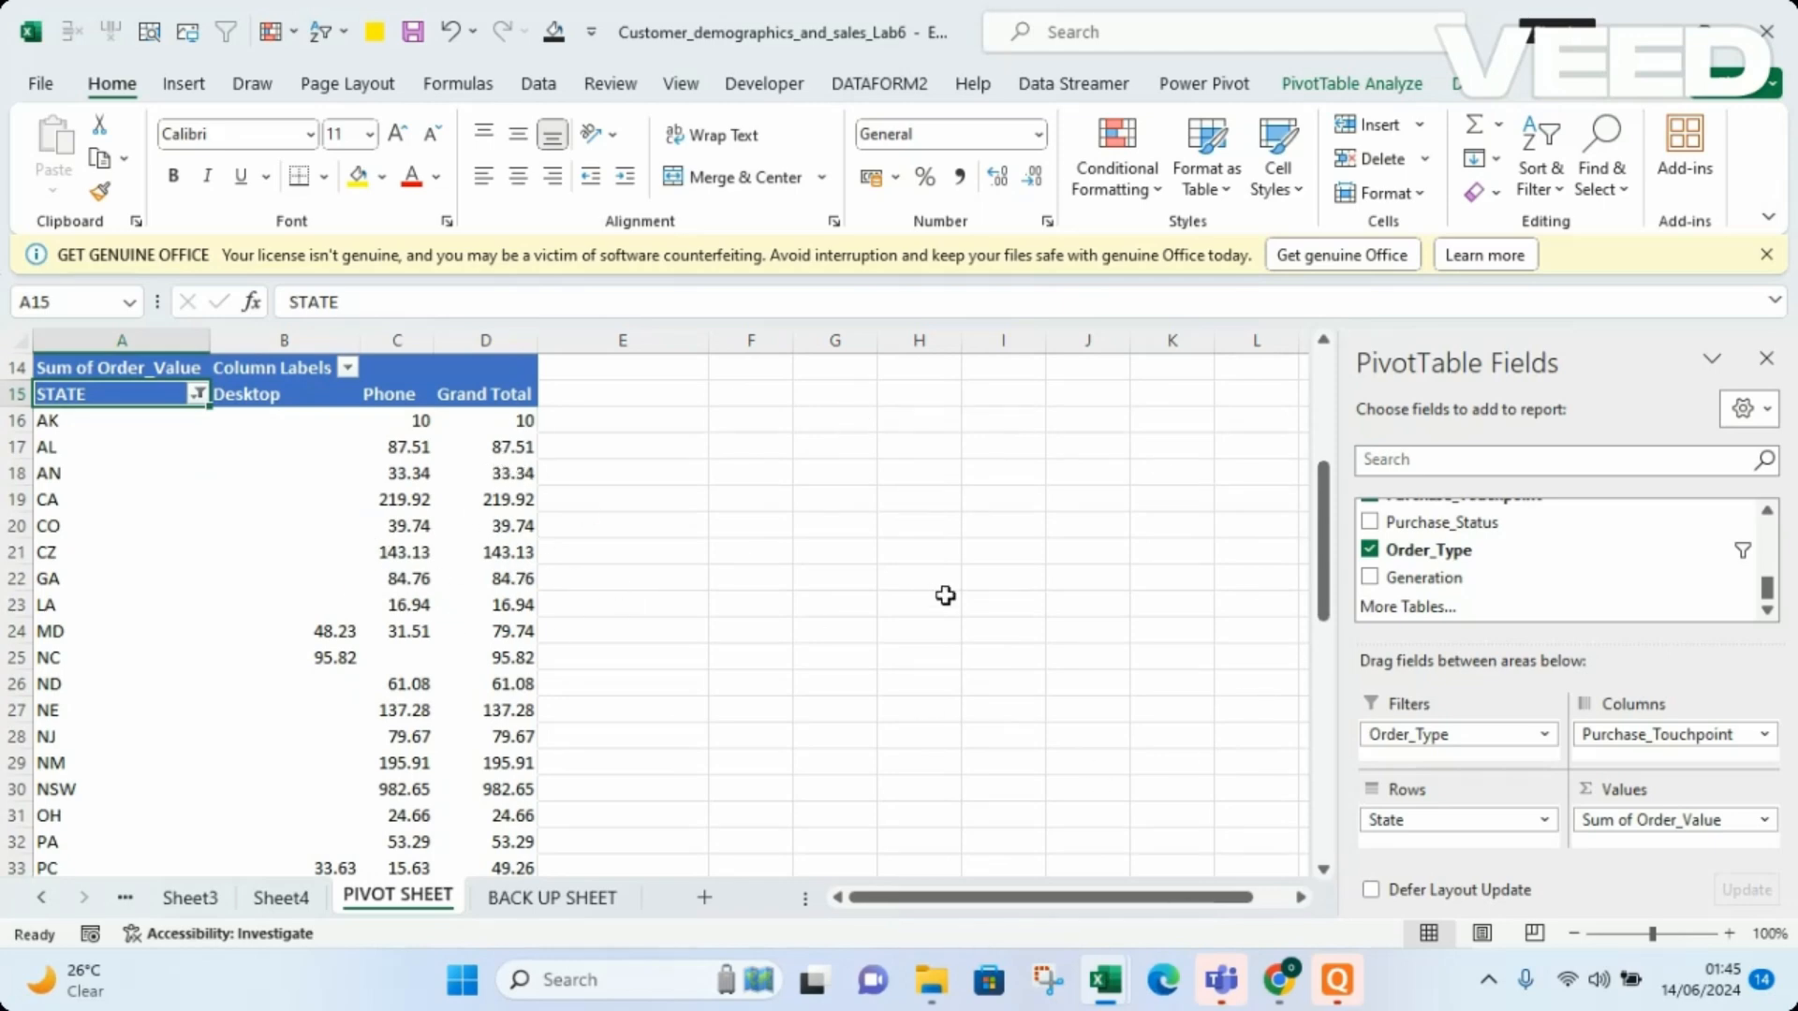
pyautogui.moveTo(1325, 565); pyautogui.dragTo(1325, 435)
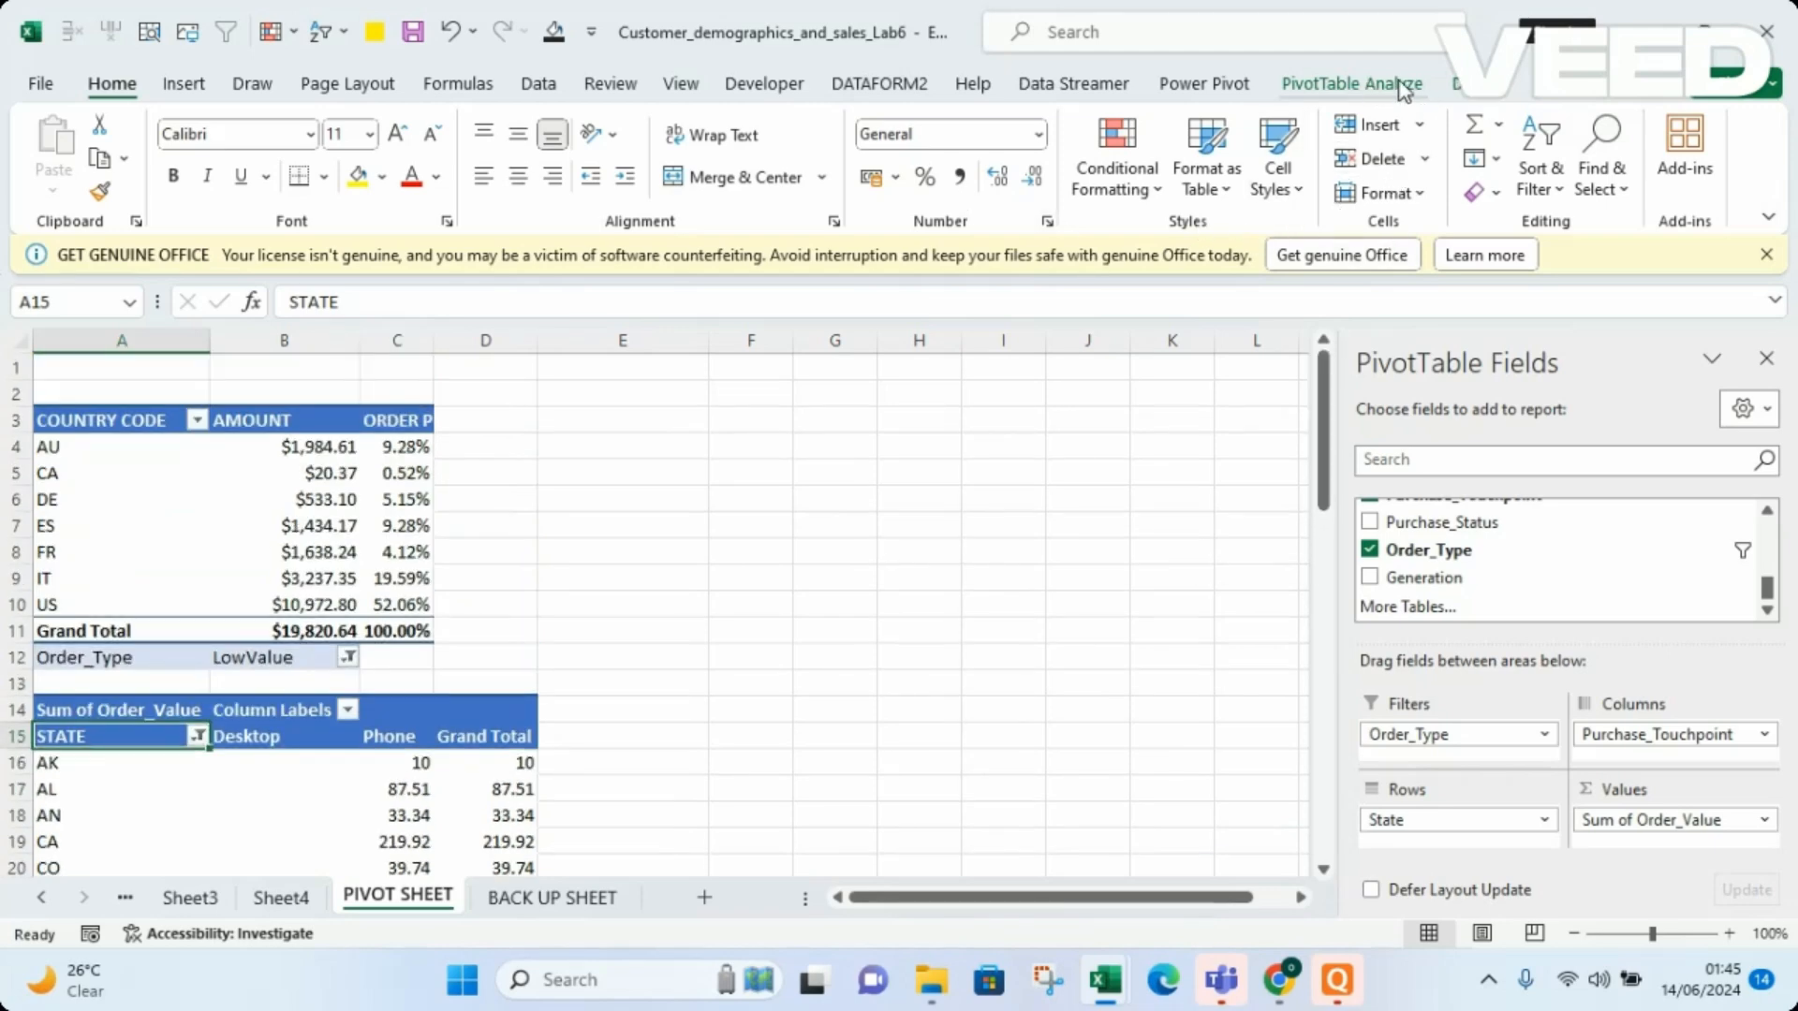
# Insert a Country_Code slicer for the state pivot table and place it around columns I to L, clear of both pivot tables
pyautogui.click(1358, 86)
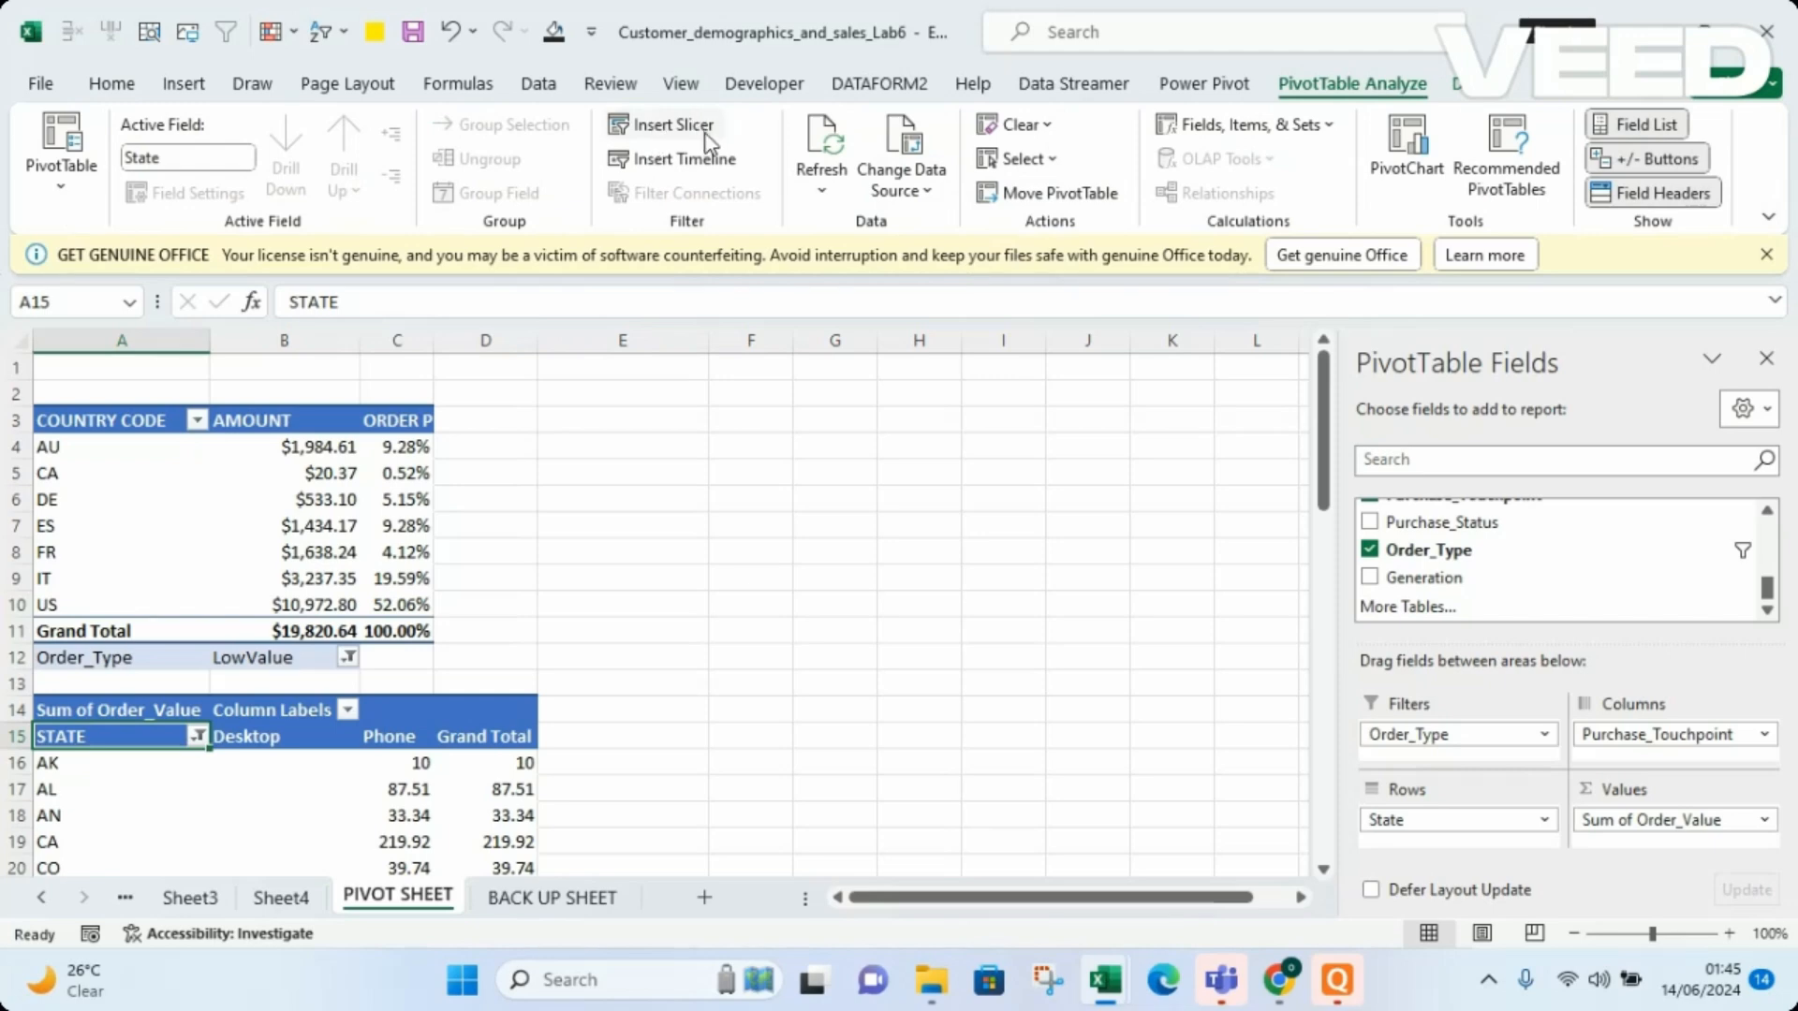
pyautogui.click(664, 134)
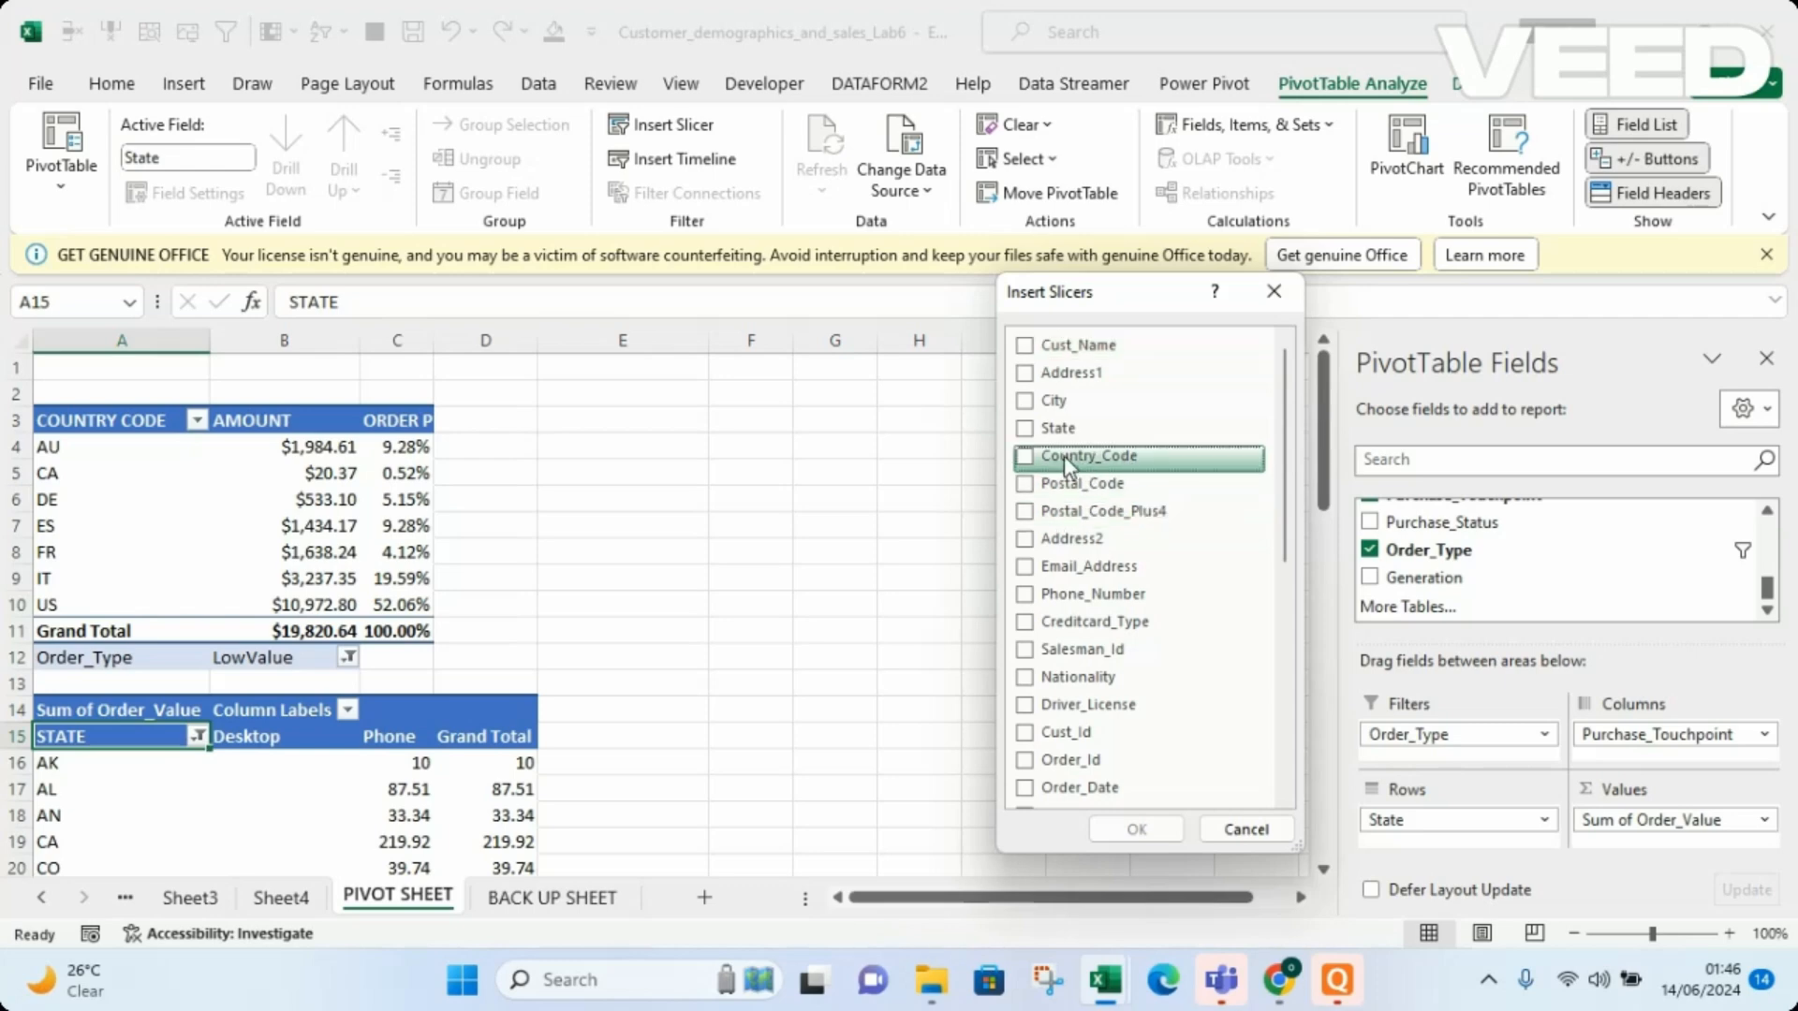
pyautogui.click(1026, 458)
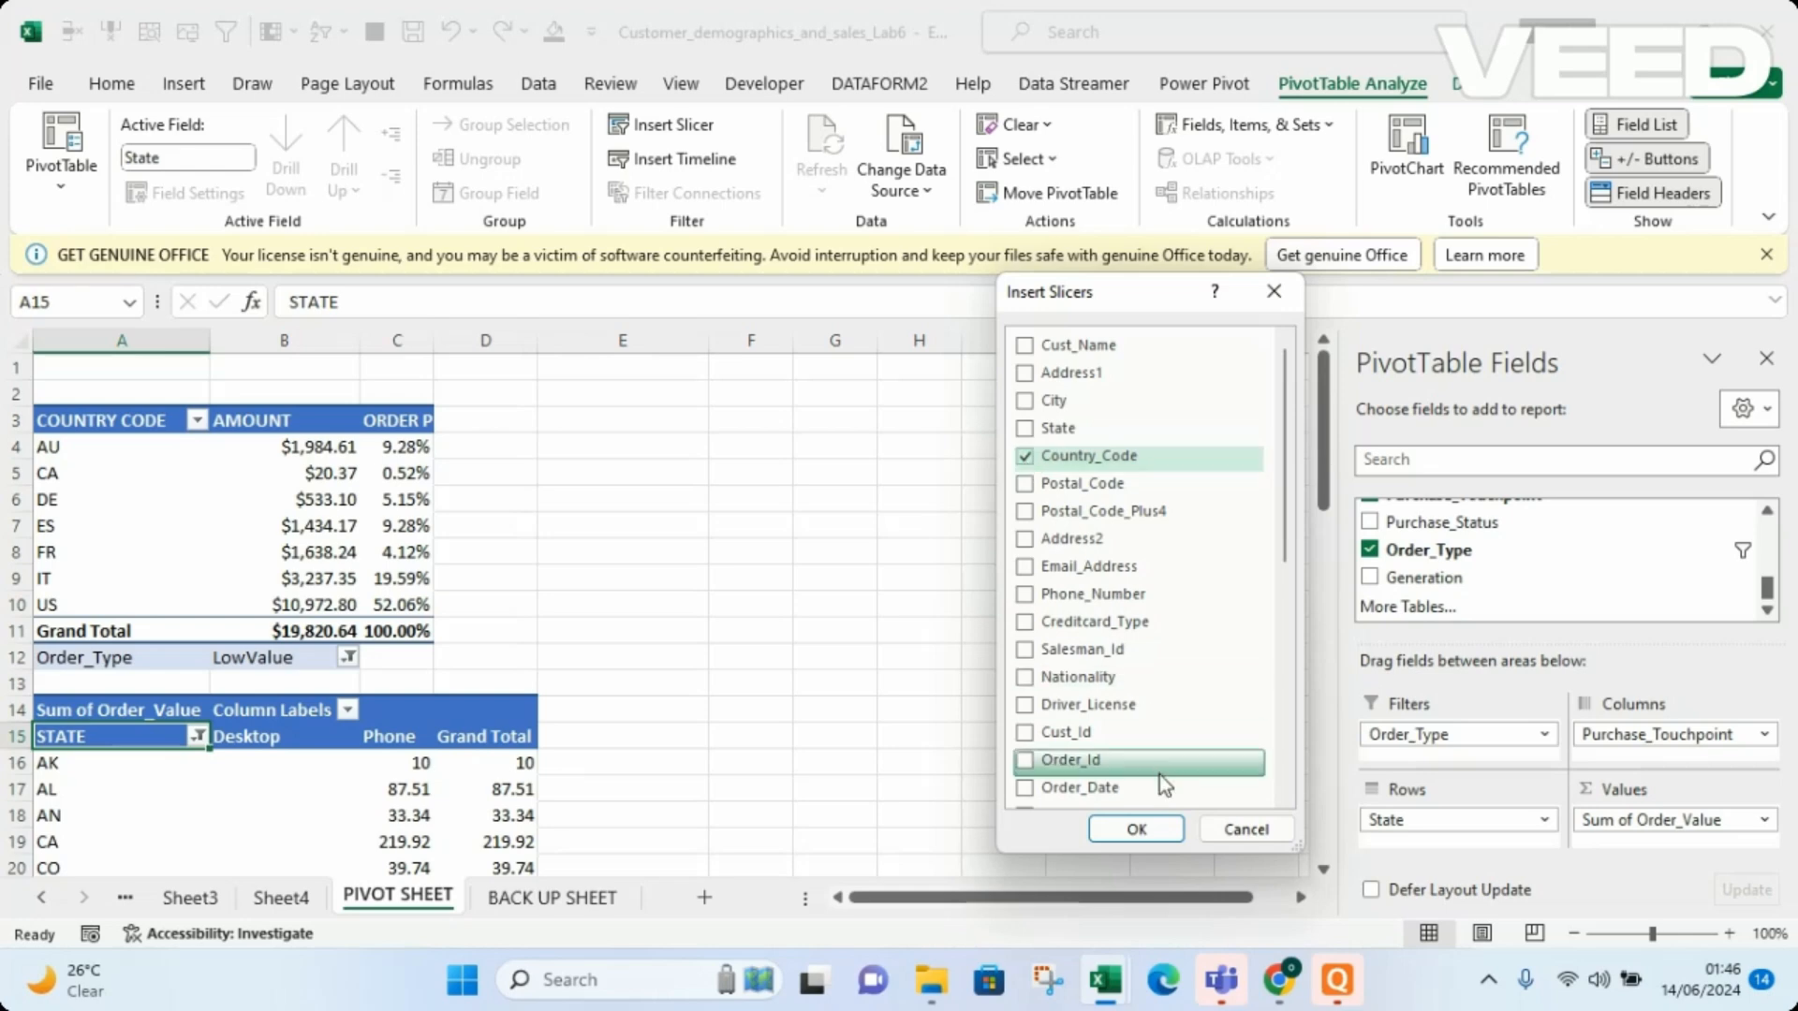
pyautogui.click(1133, 829)
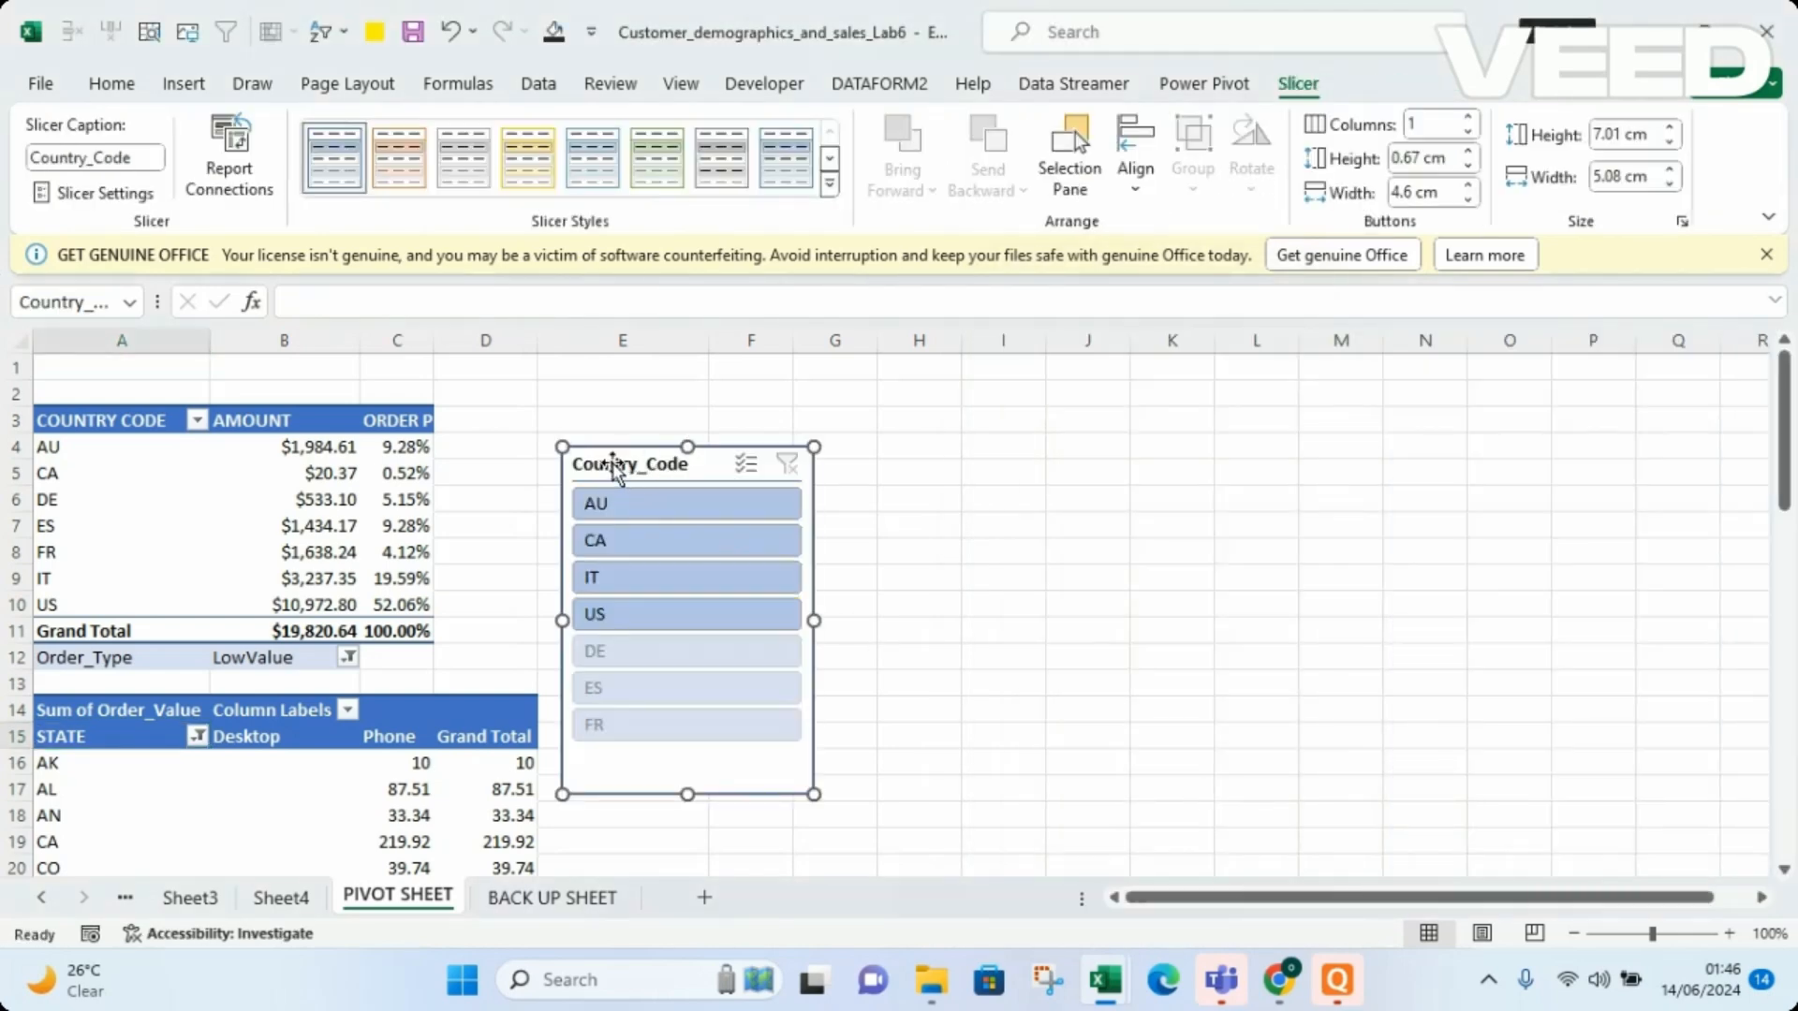
pyautogui.moveTo(613, 459); pyautogui.dragTo(1059, 491)
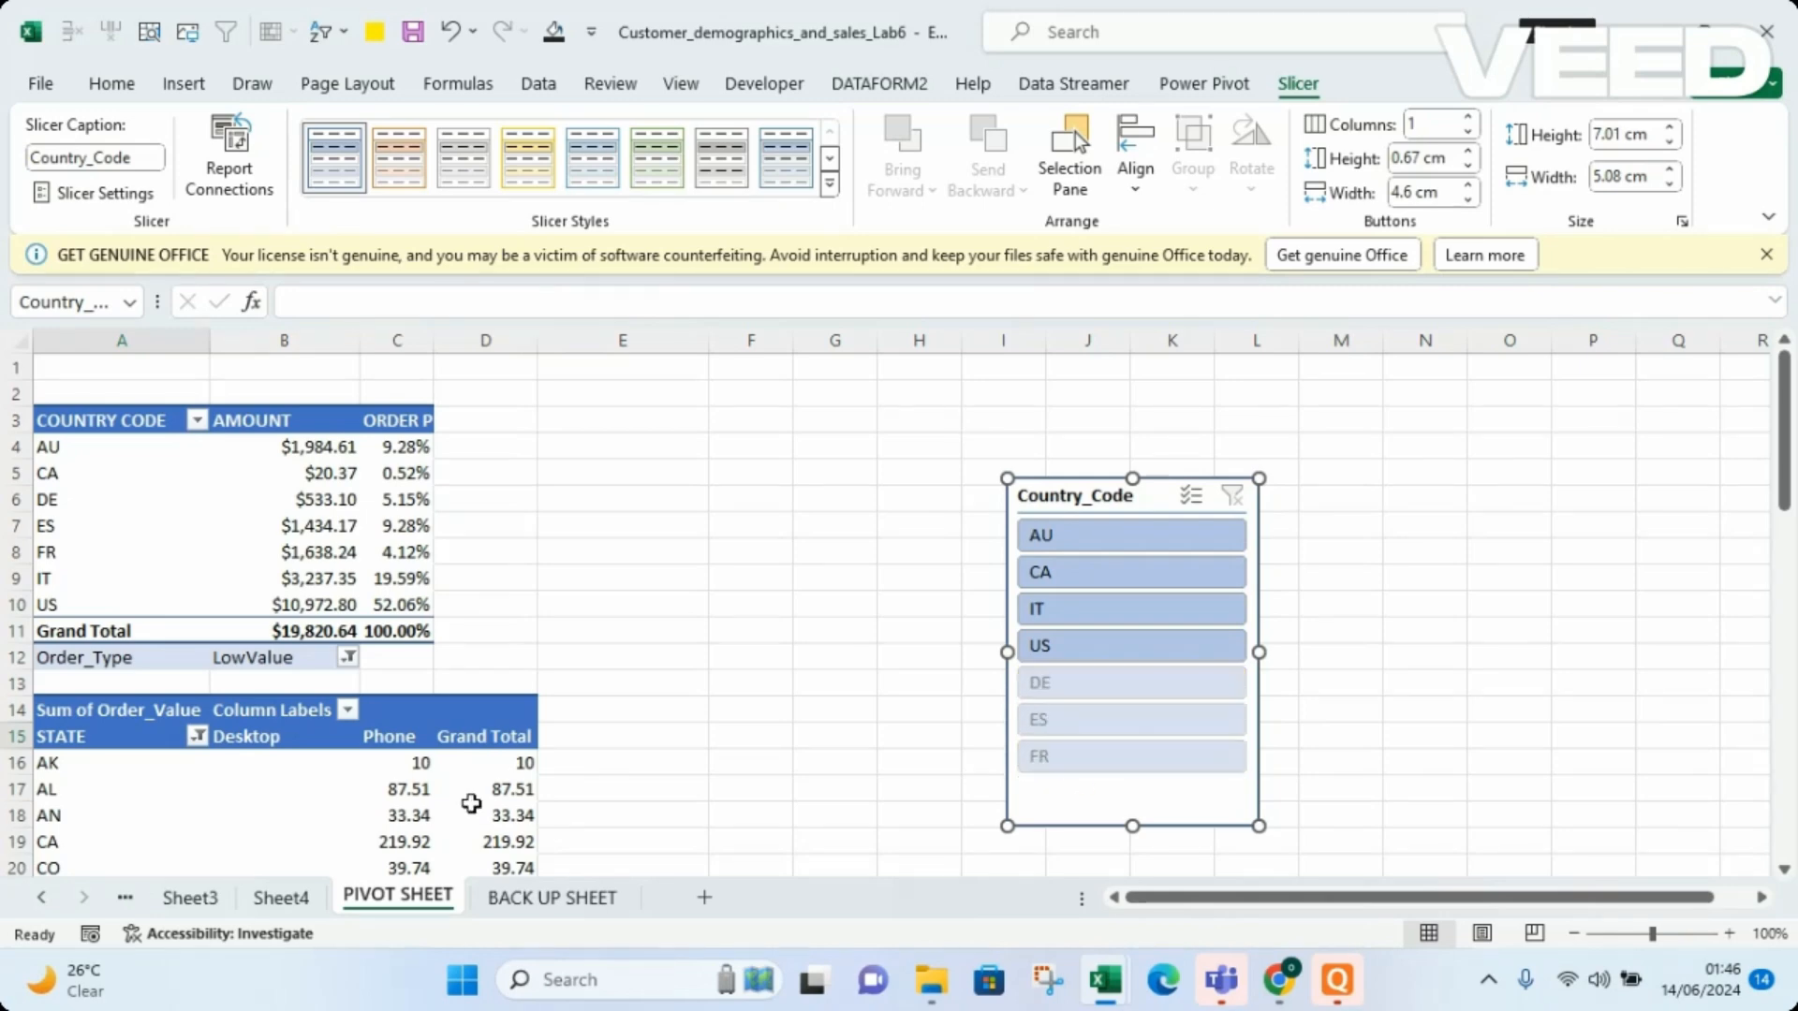
# Include the 0 entry again in the STATE row filter so that all states are selected
pyautogui.click(197, 738)
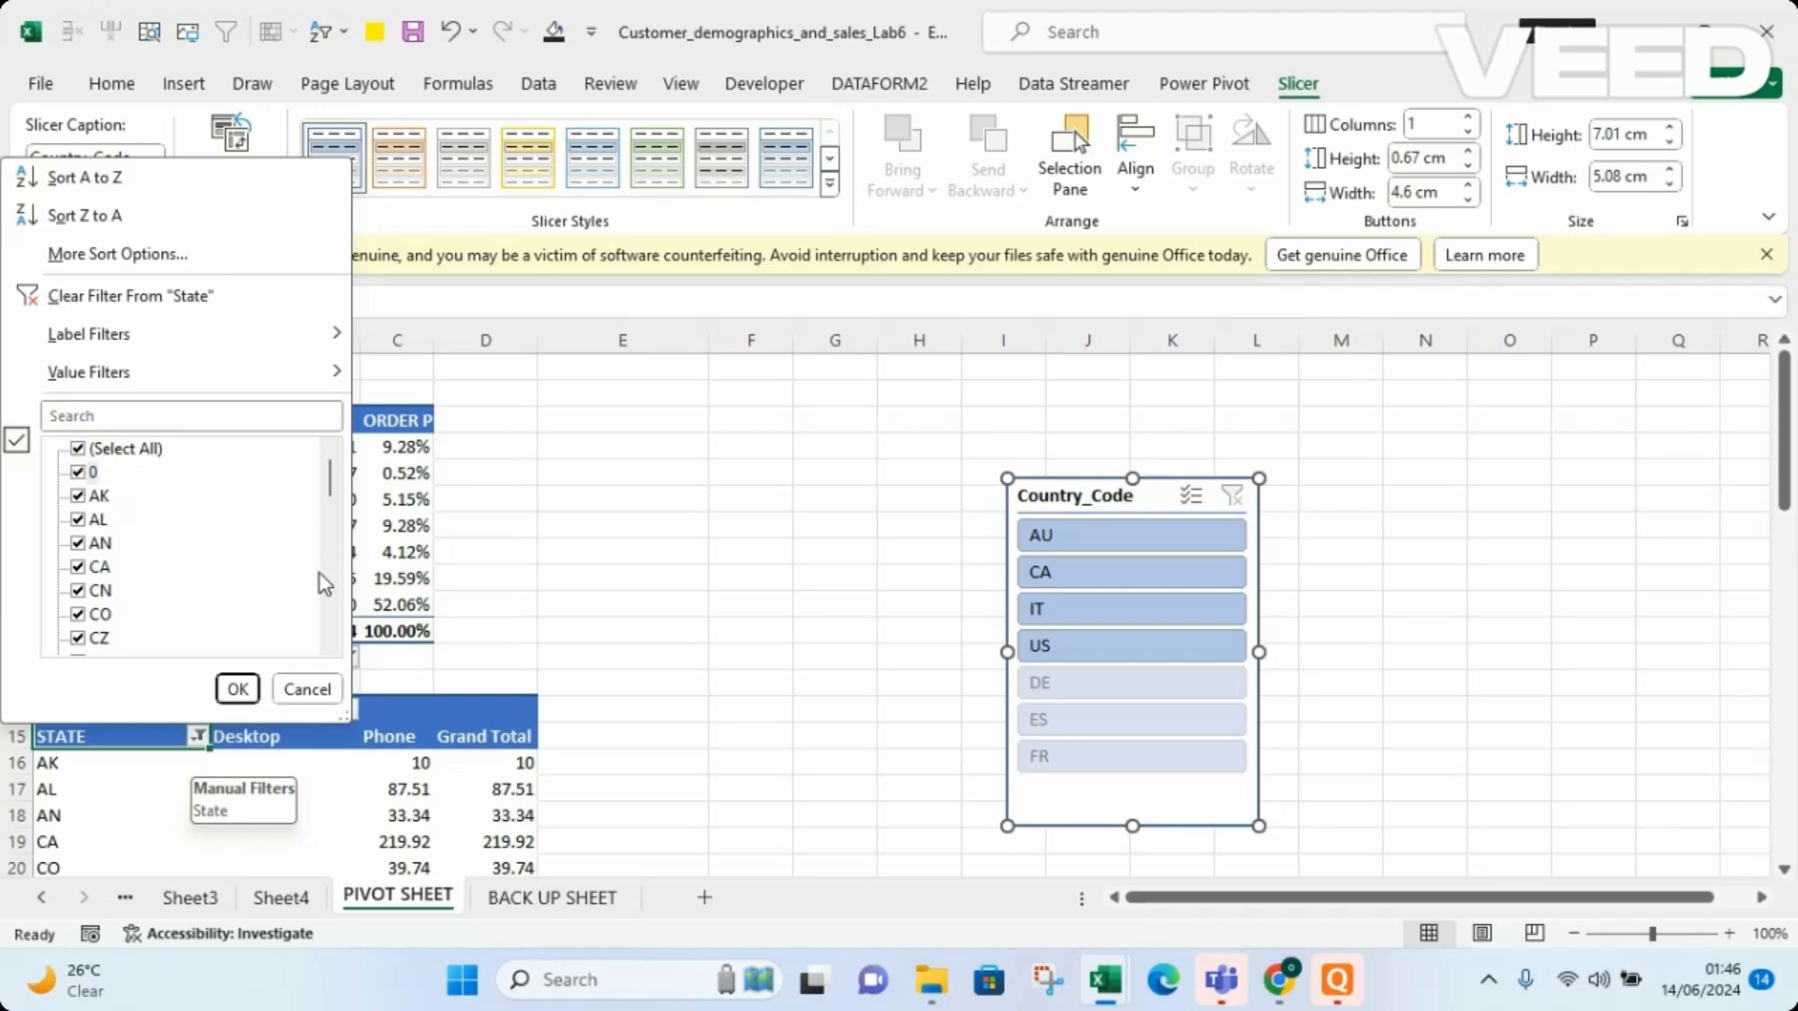
pyautogui.click(240, 689)
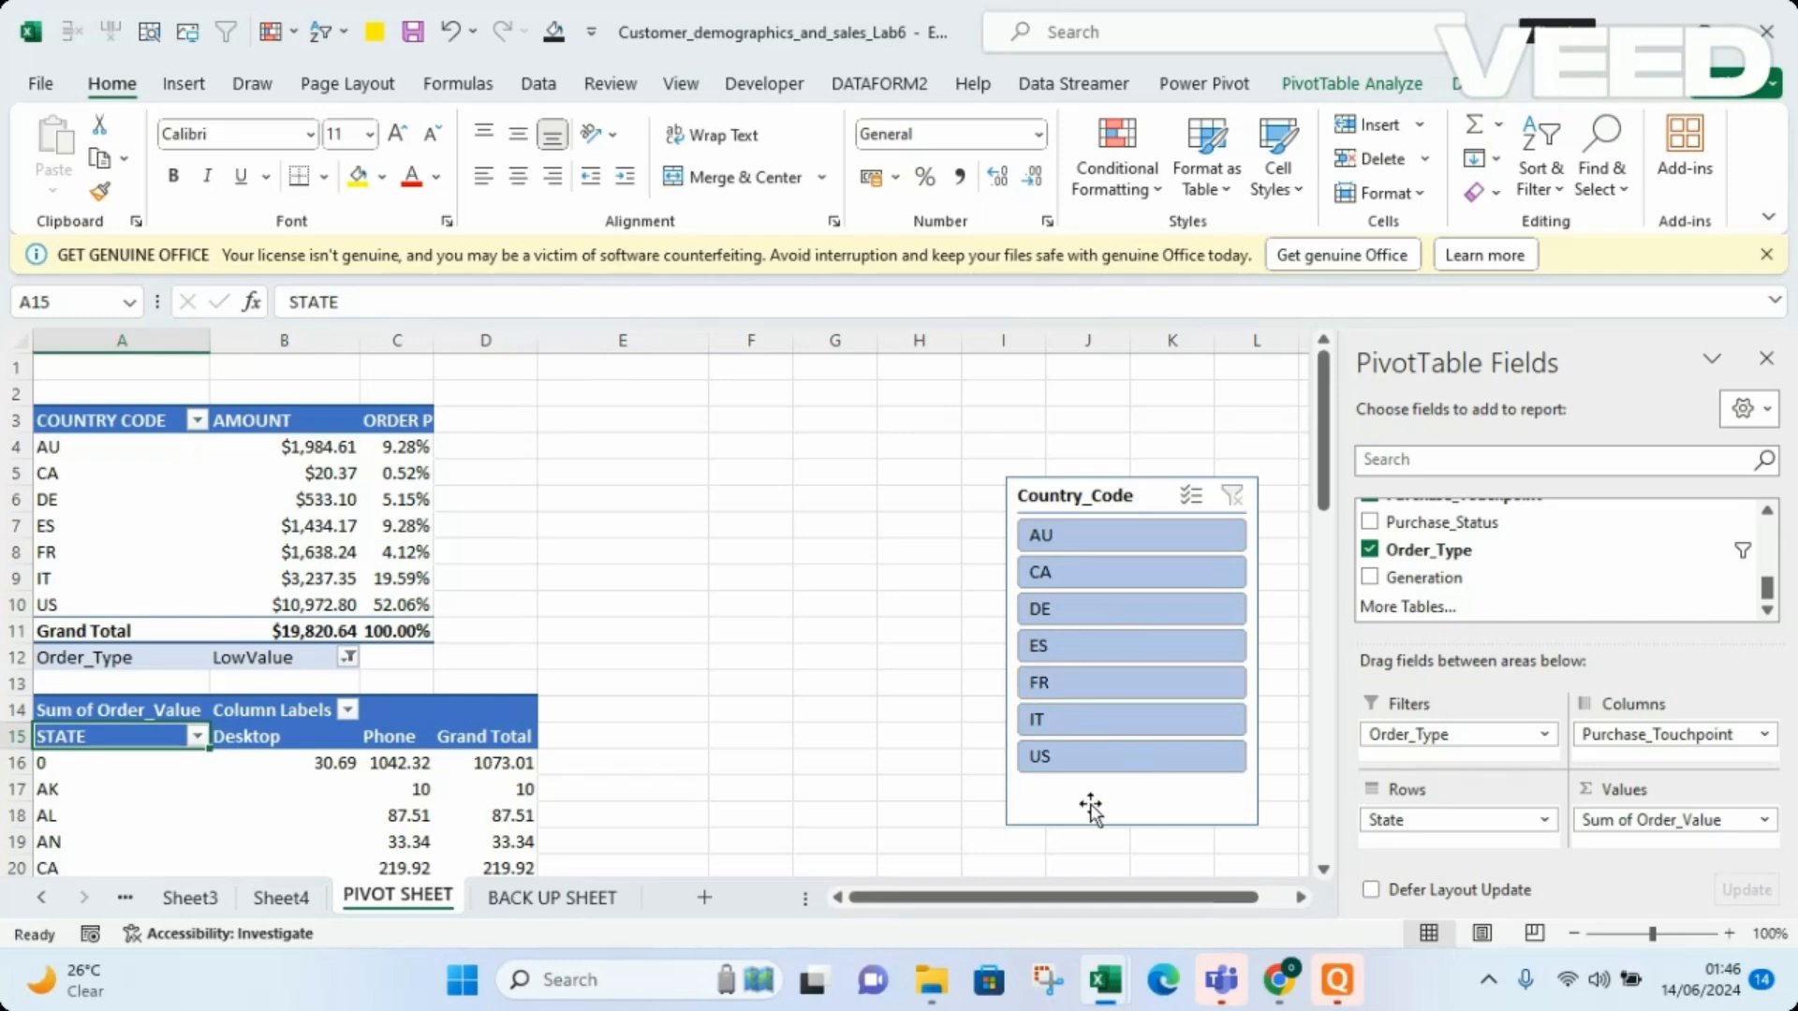
# Filter the state pivot table with the slicer by AU, CA, DE, ES, FR and IT in turn, ending on US, and move the slicer lower
pyautogui.moveTo(1325, 452)
pyautogui.mouseDown()
pyautogui.moveTo(1342, 647)
pyautogui.moveTo(1325, 469)
pyautogui.moveTo(1363, 644)
pyautogui.moveTo(1319, 482)
pyautogui.mouseUp()
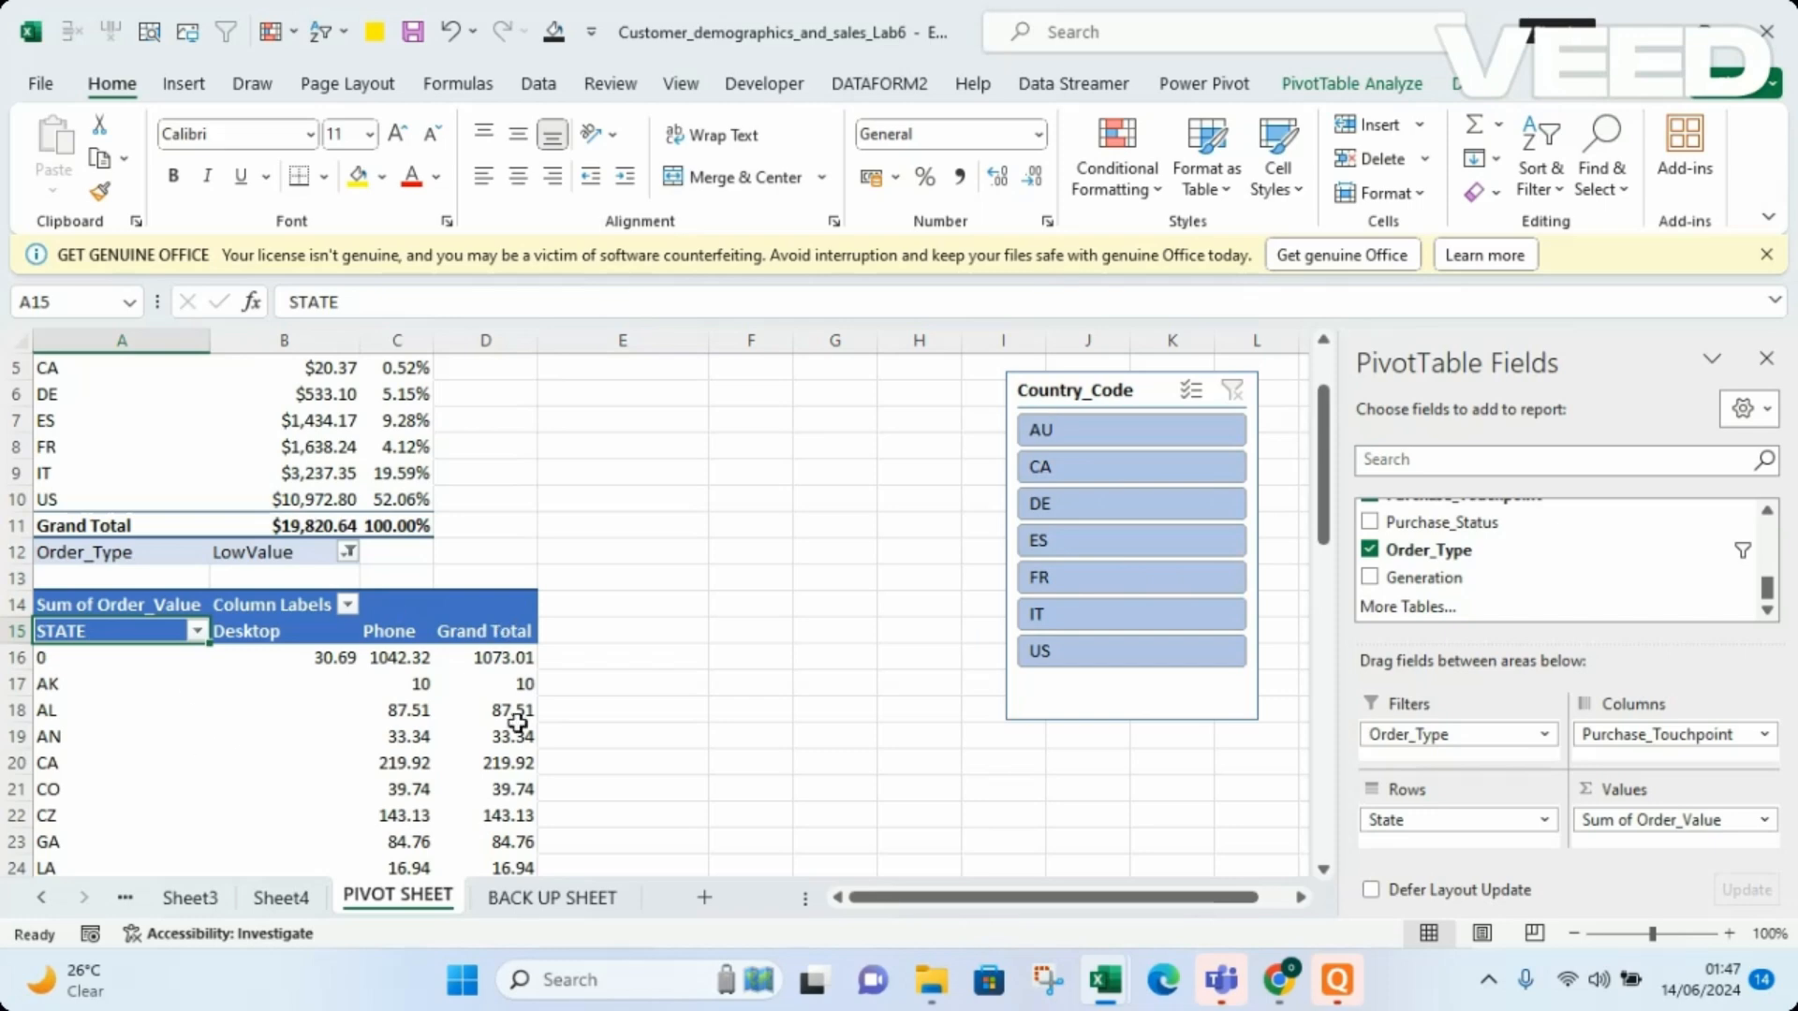
pyautogui.click(1072, 427)
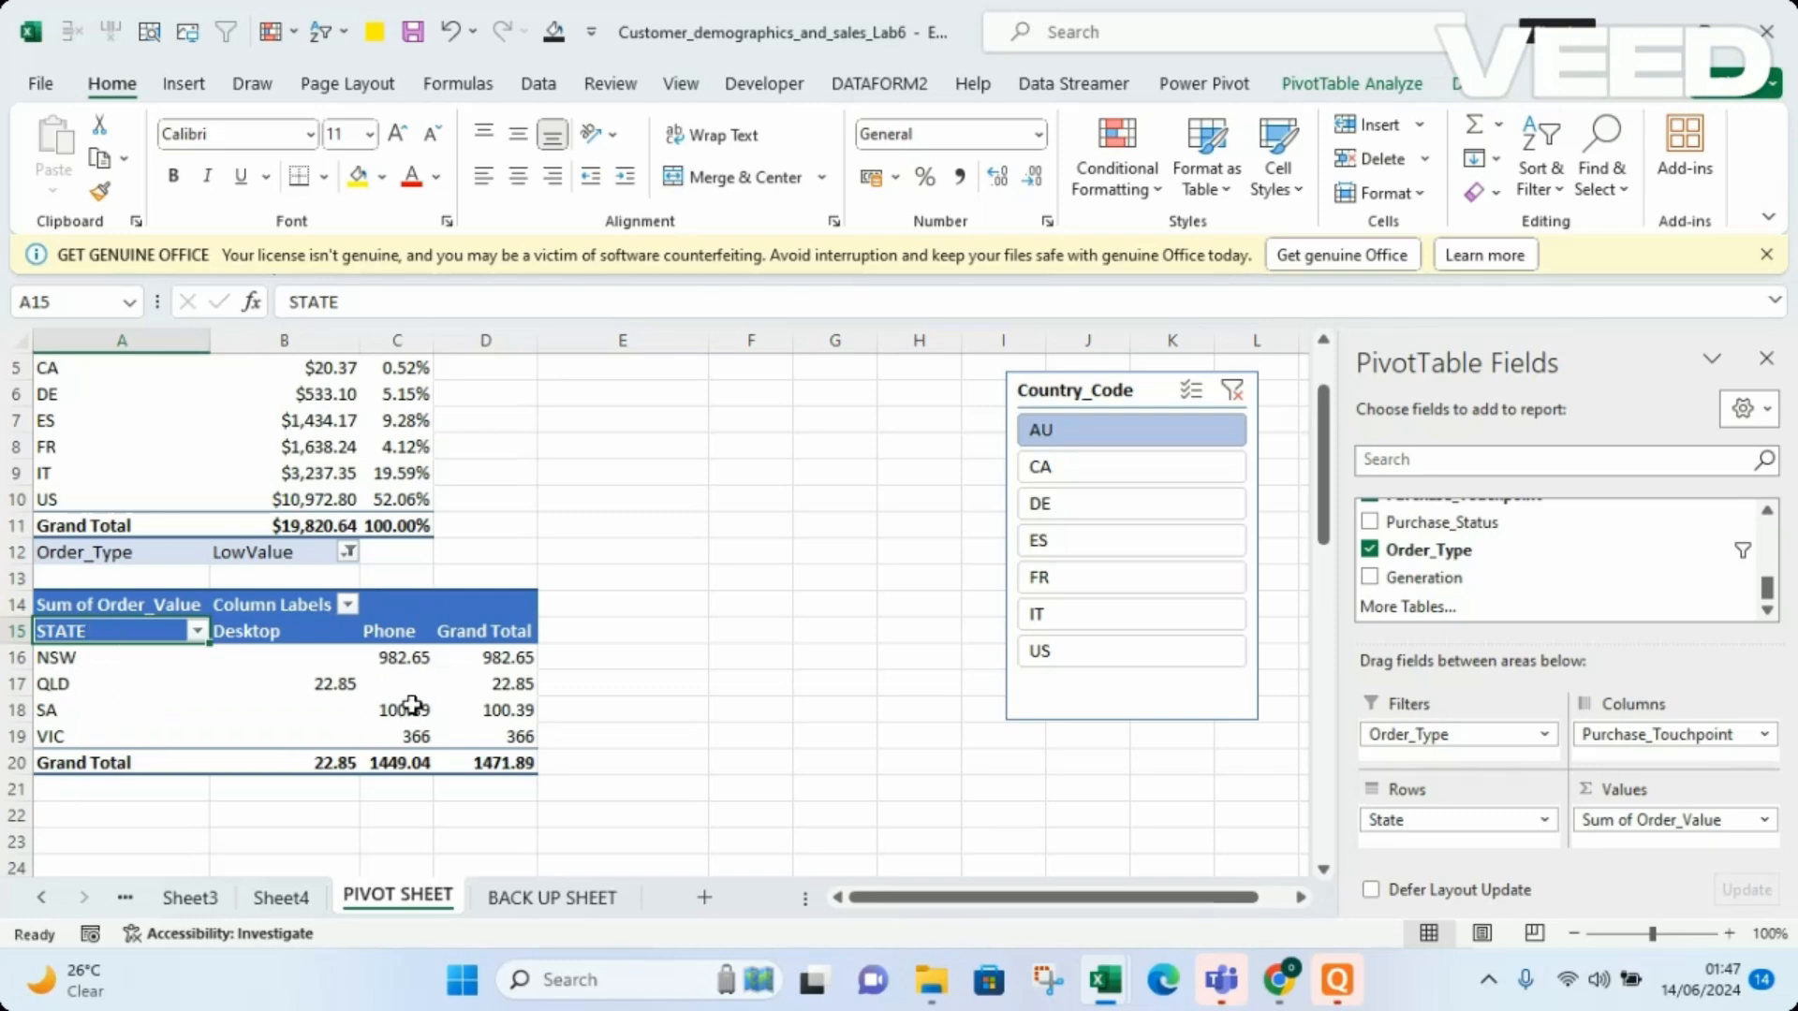
pyautogui.click(1090, 468)
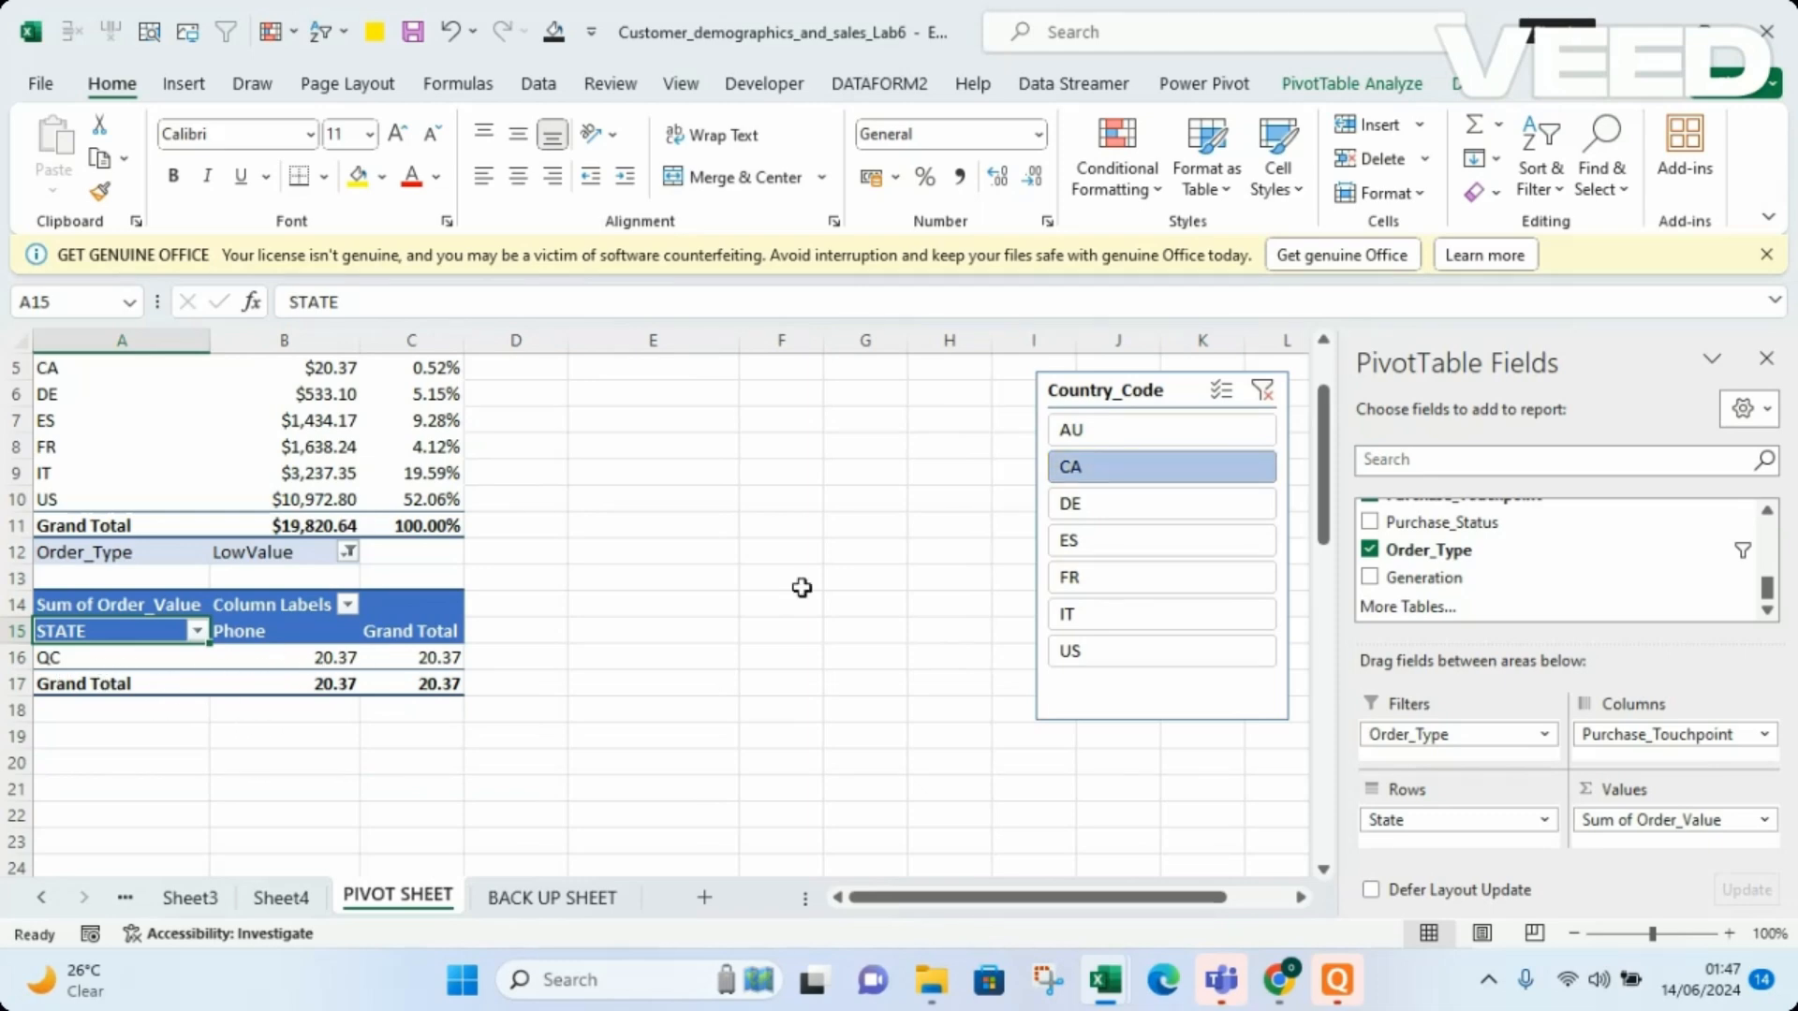
pyautogui.click(1114, 507)
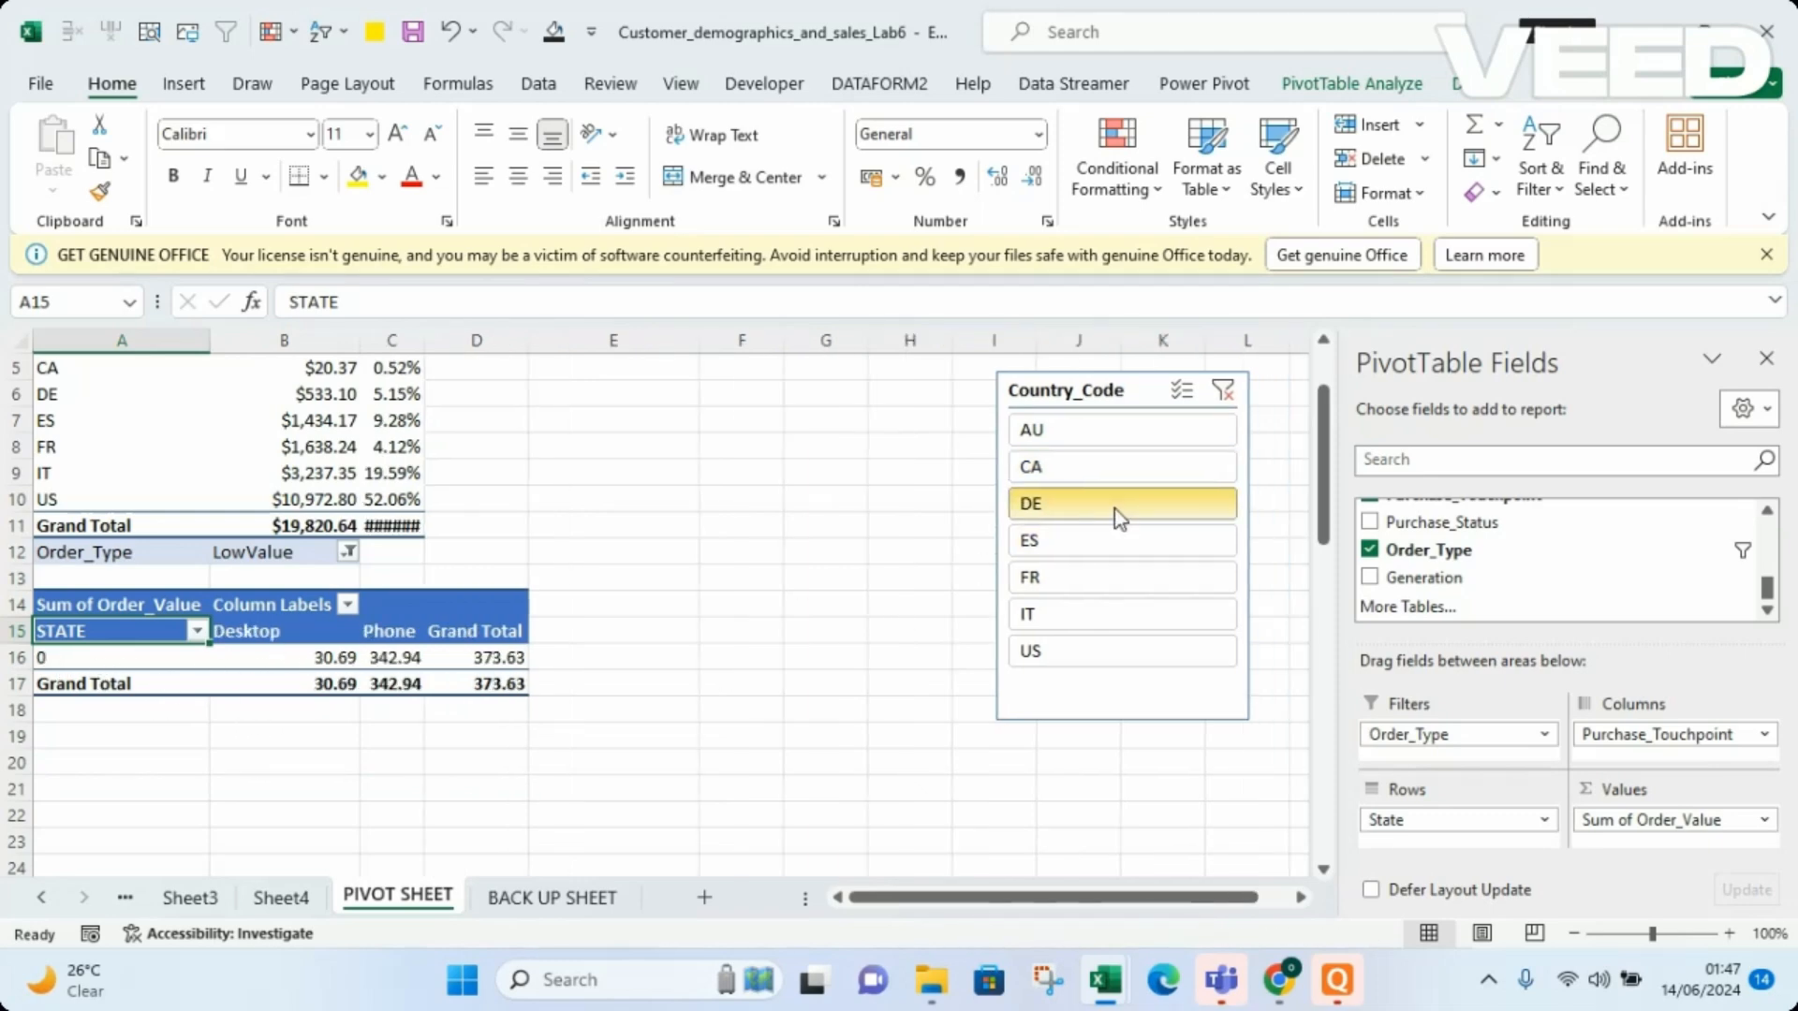
pyautogui.click(1066, 551)
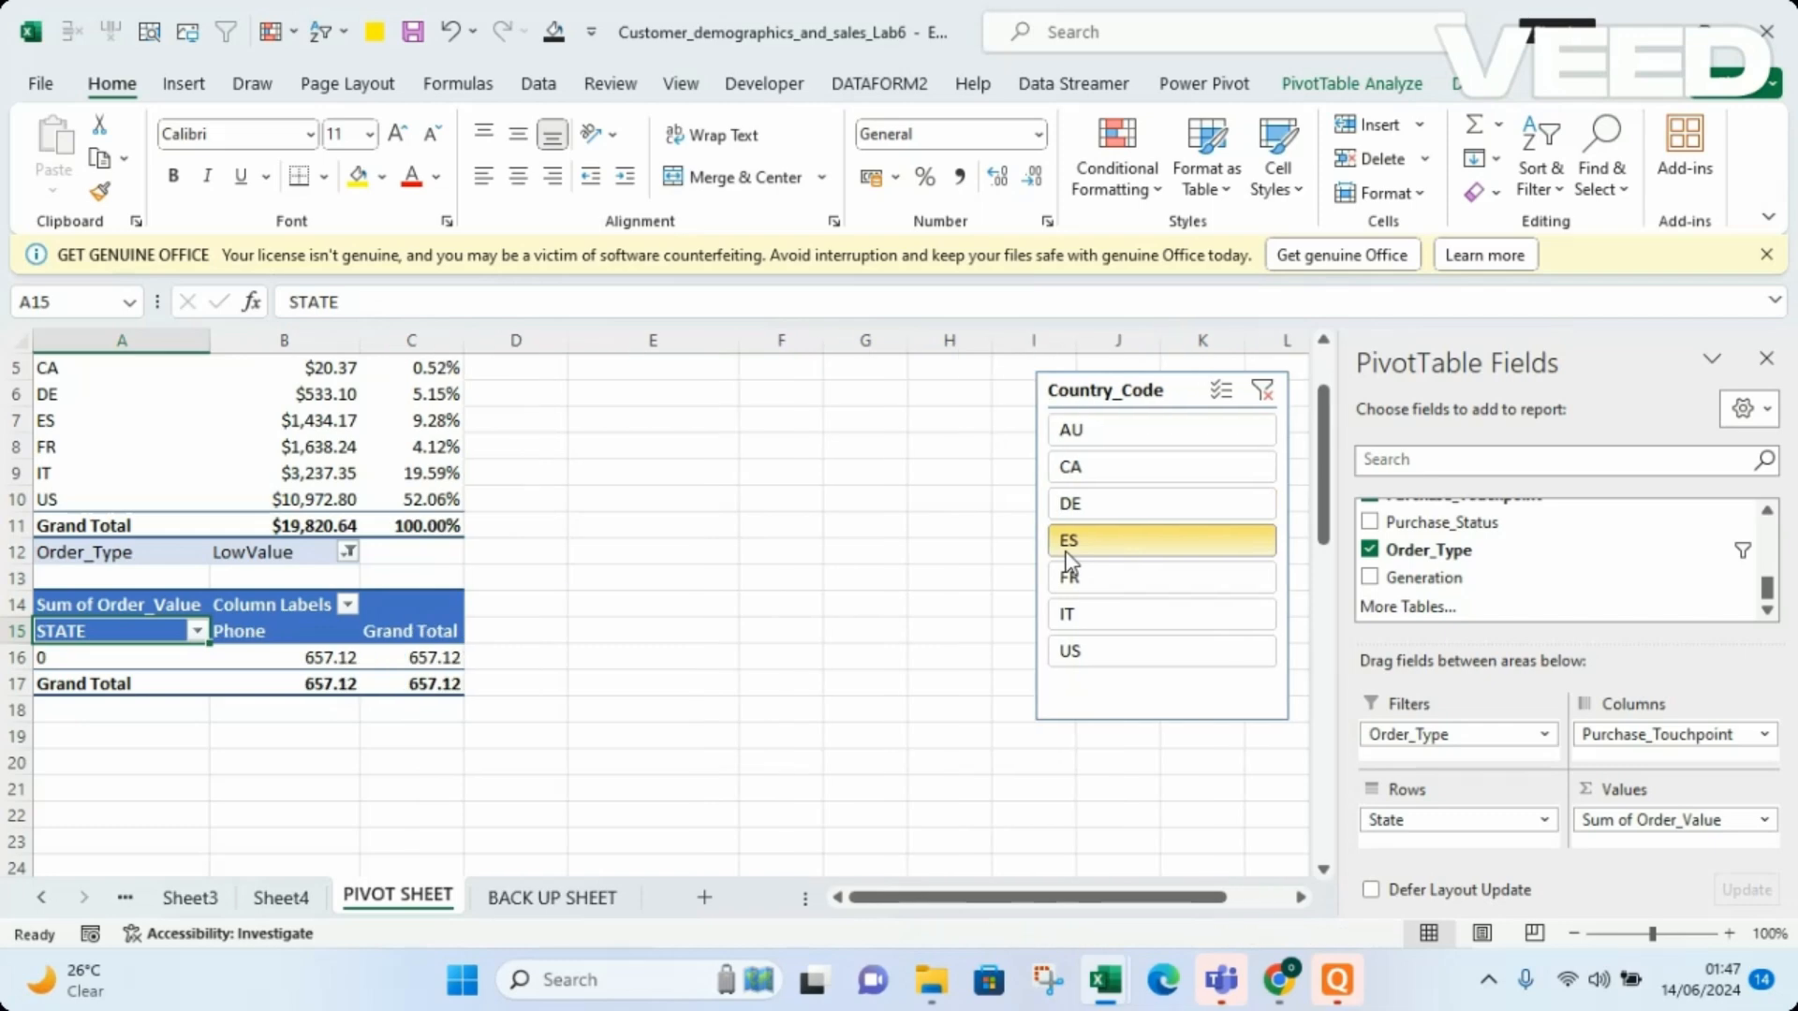
pyautogui.click(1115, 579)
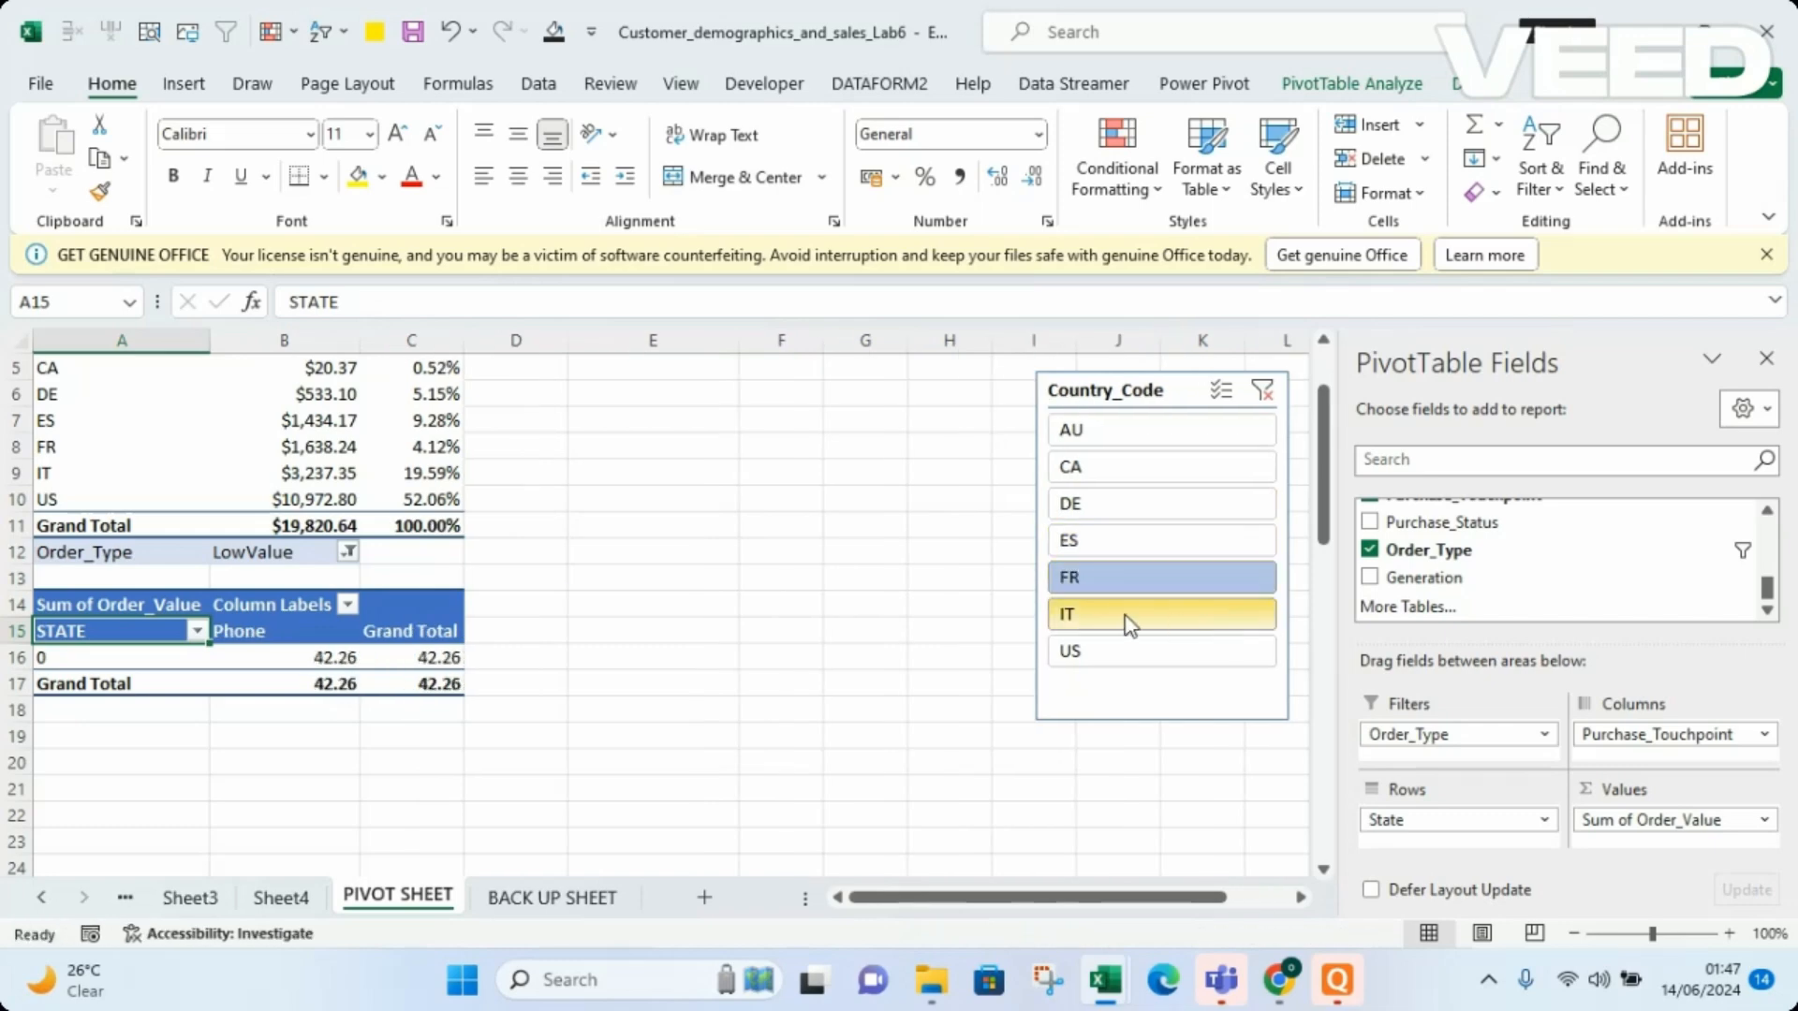
pyautogui.click(1126, 618)
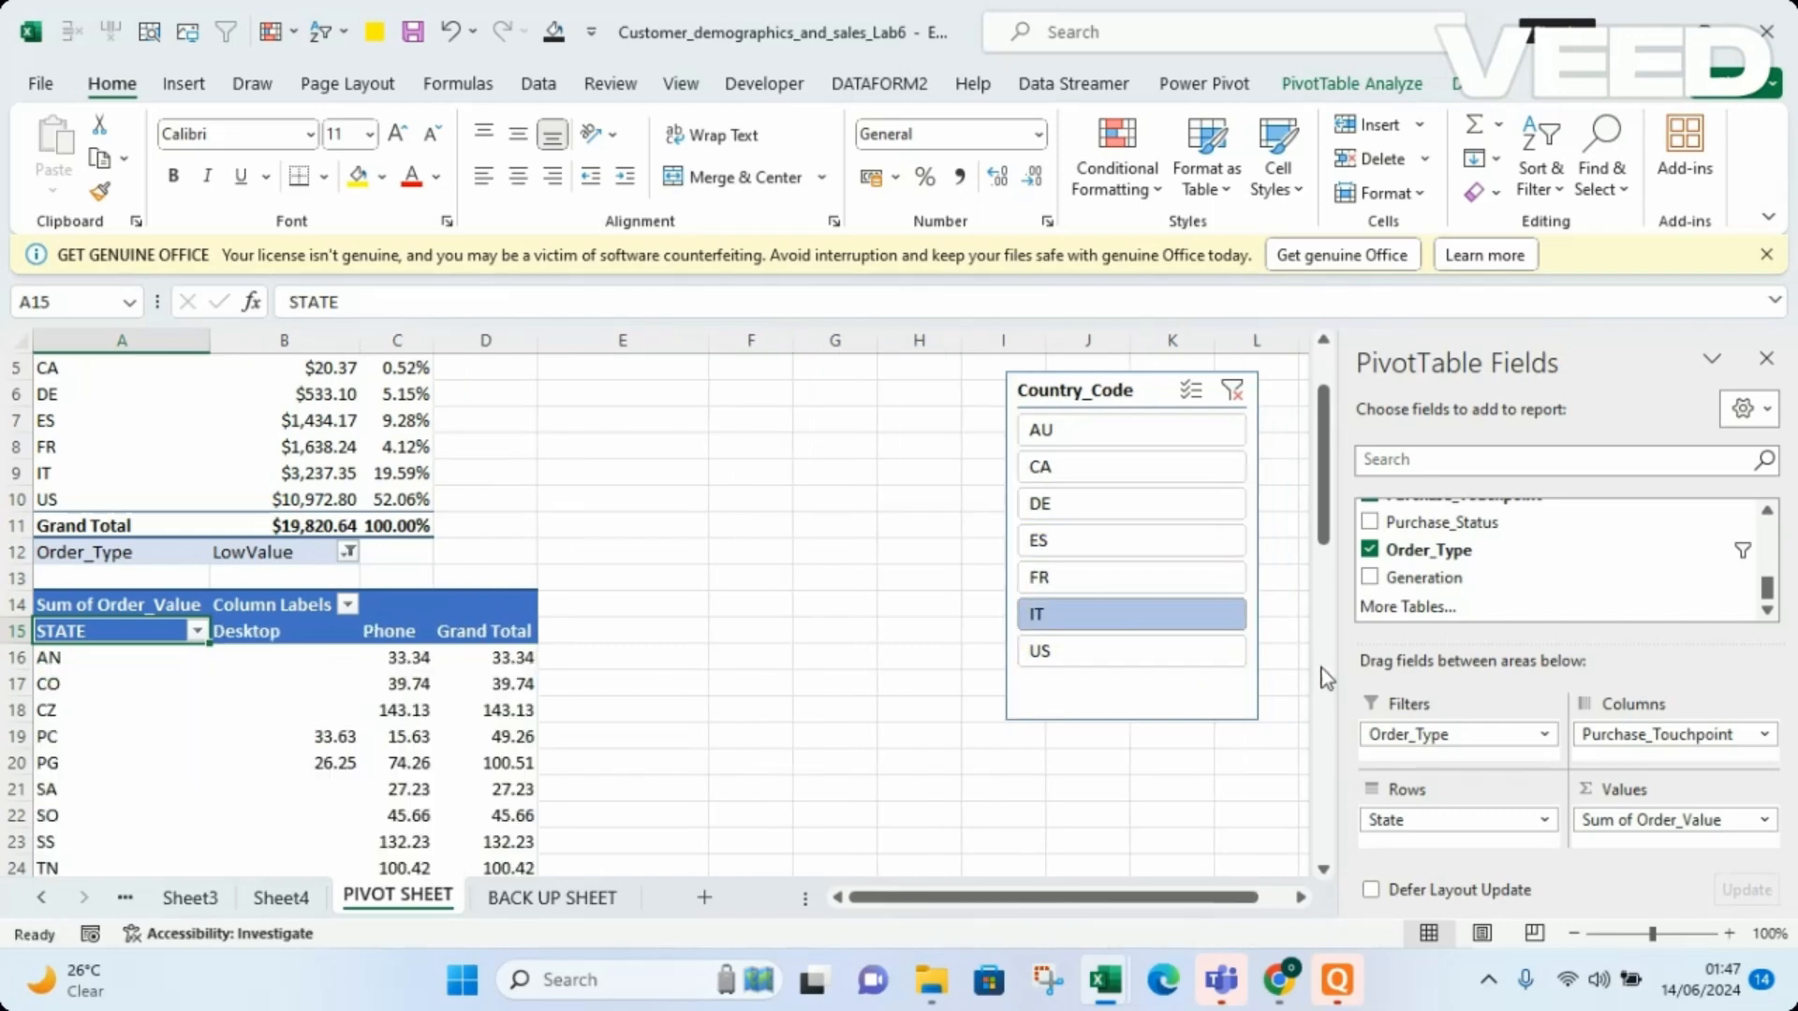
pyautogui.click(1075, 661)
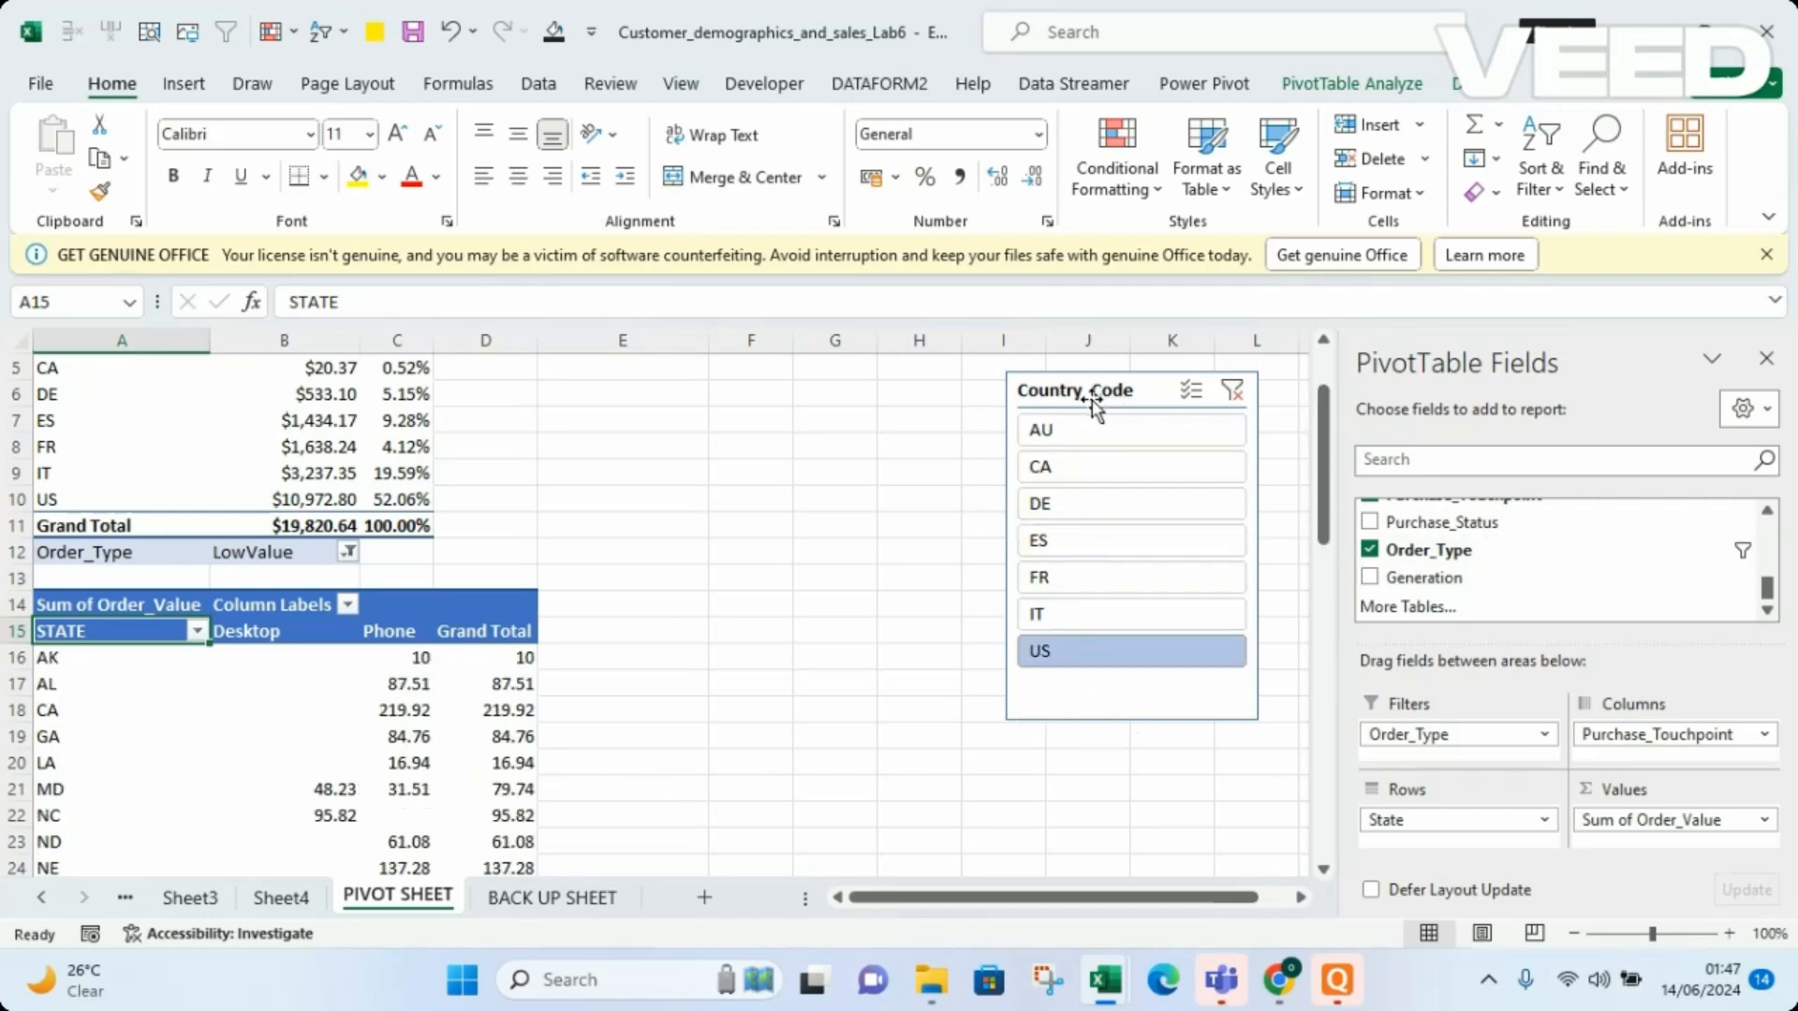
pyautogui.moveTo(1078, 391); pyautogui.dragTo(1100, 571)
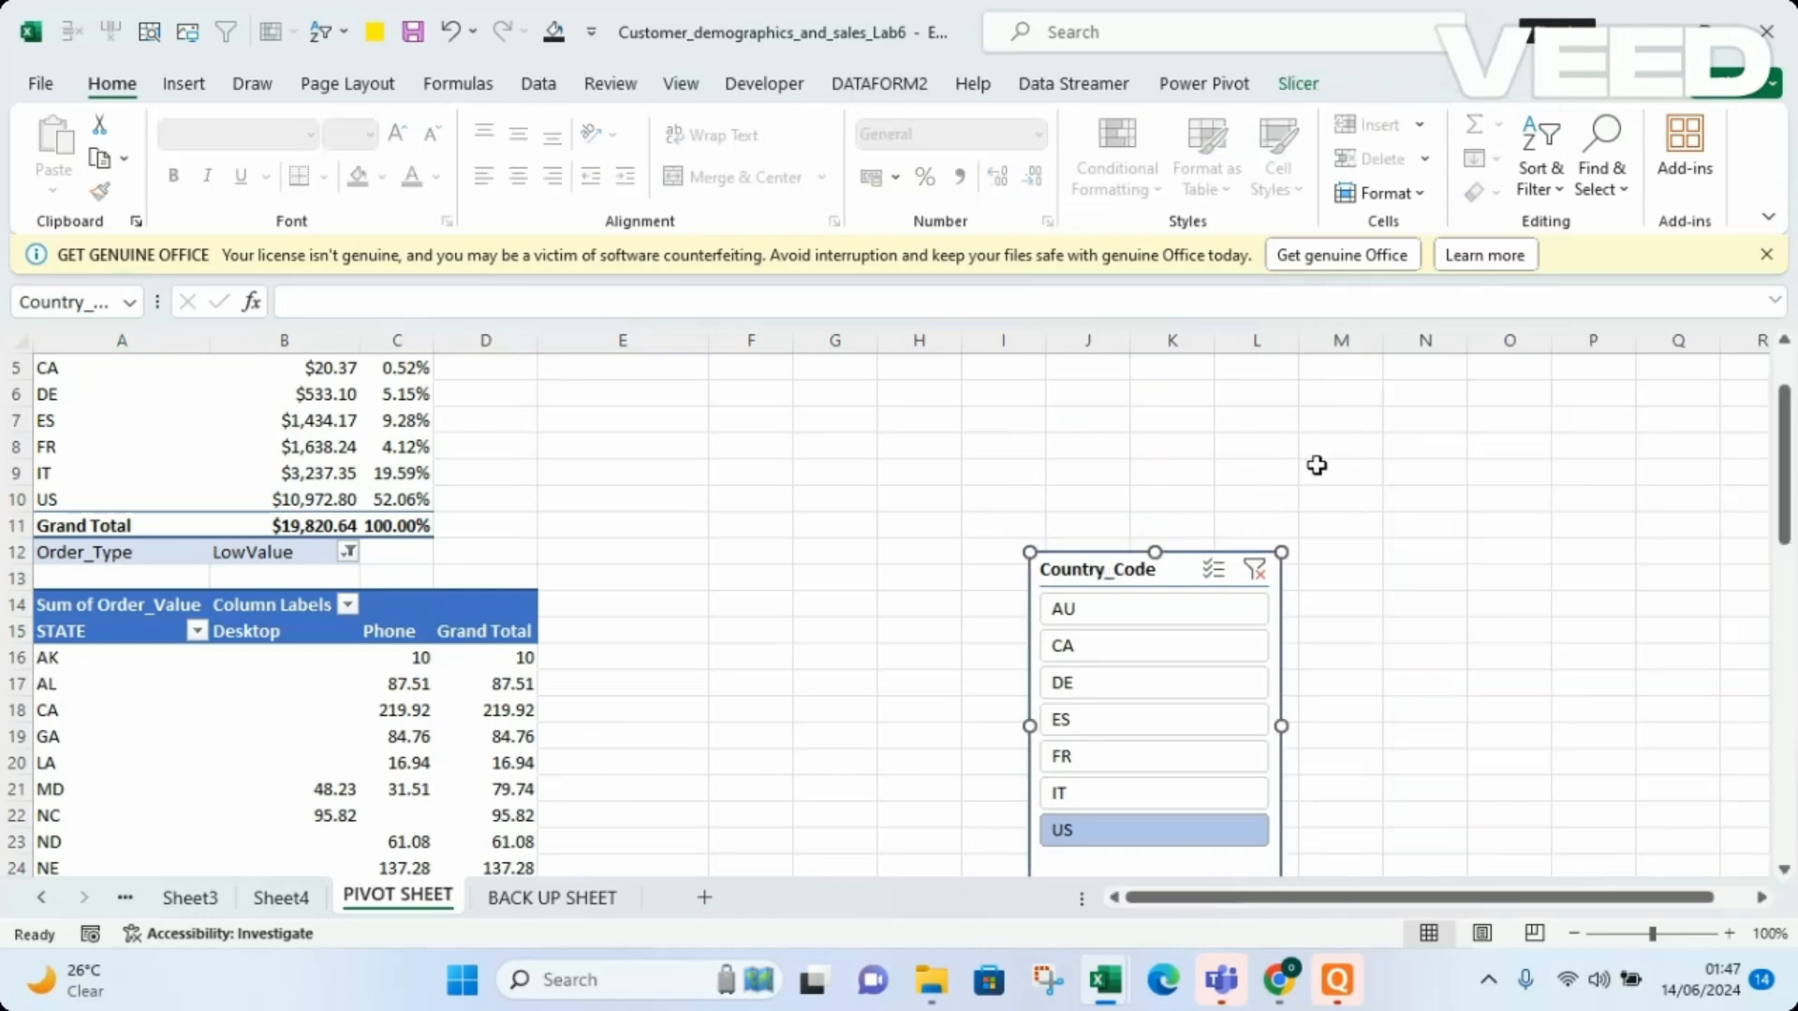
# Insert a Clustered Column PivotChart based on the state pivot table
pyautogui.click(403, 719)
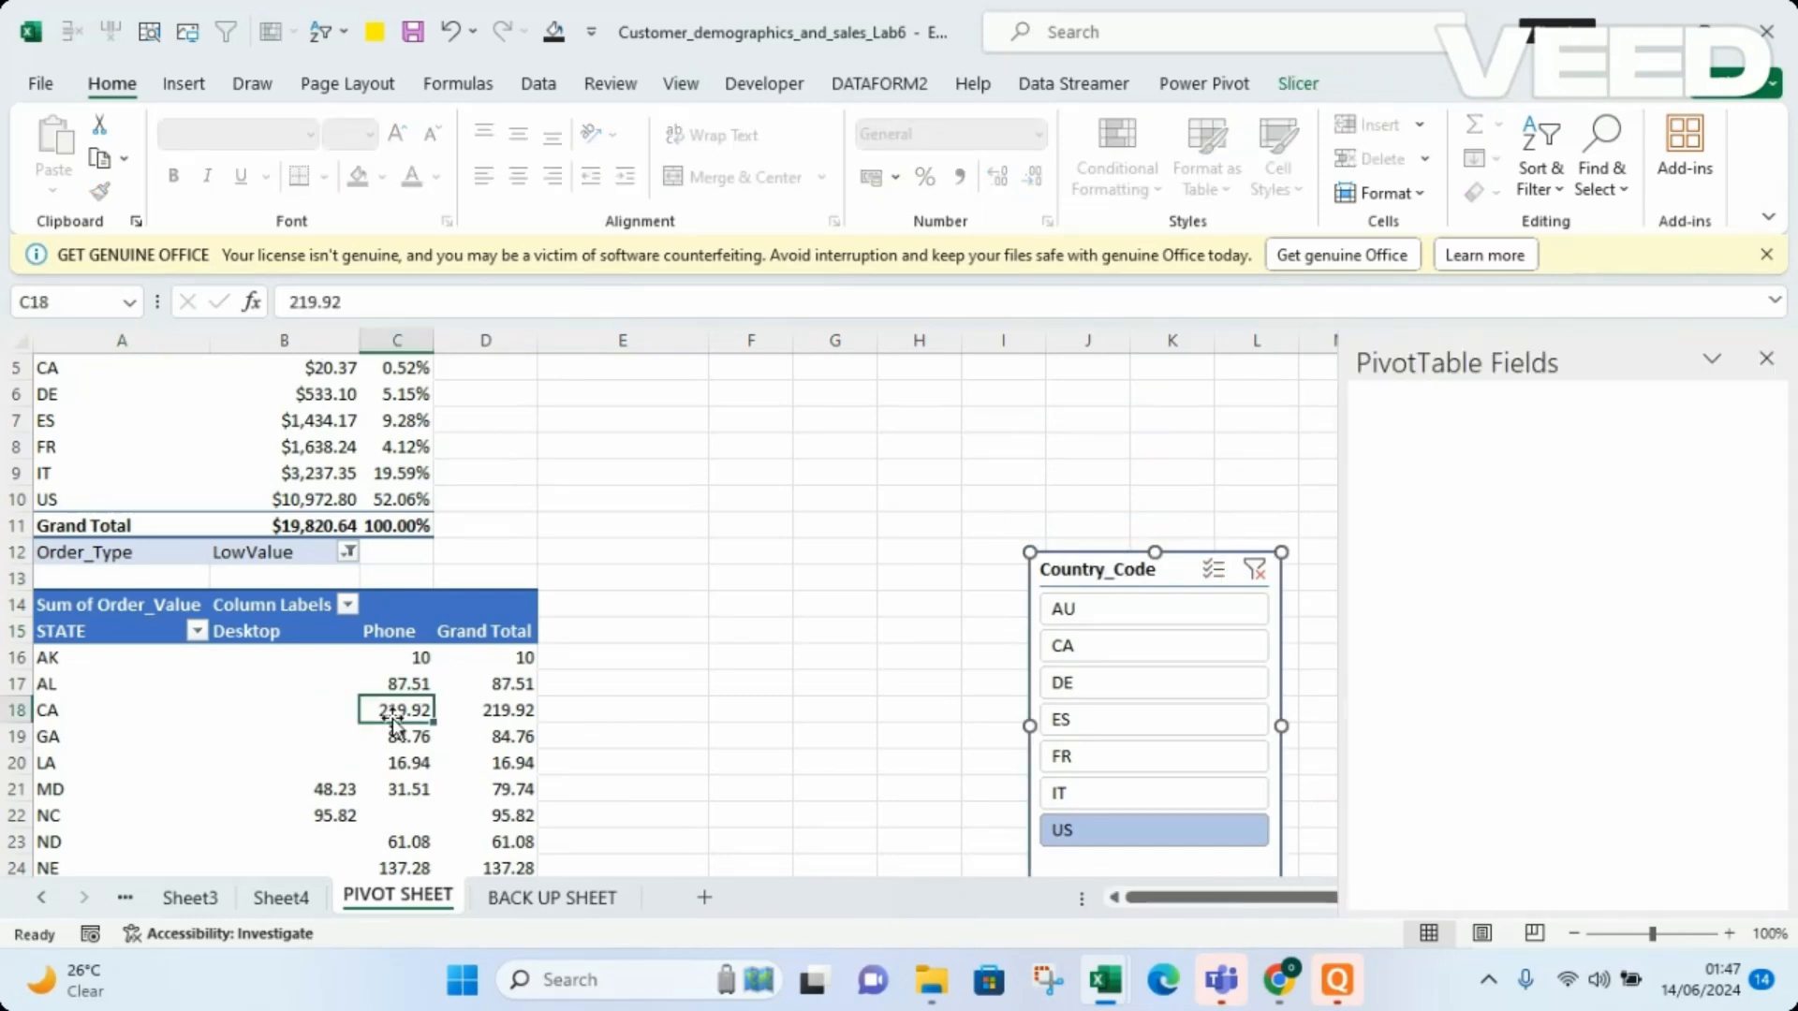
pyautogui.moveTo(1327, 510)
pyautogui.mouseDown()
pyautogui.moveTo(1346, 642)
pyautogui.moveTo(1317, 603)
pyautogui.moveTo(1324, 546)
pyautogui.mouseUp()
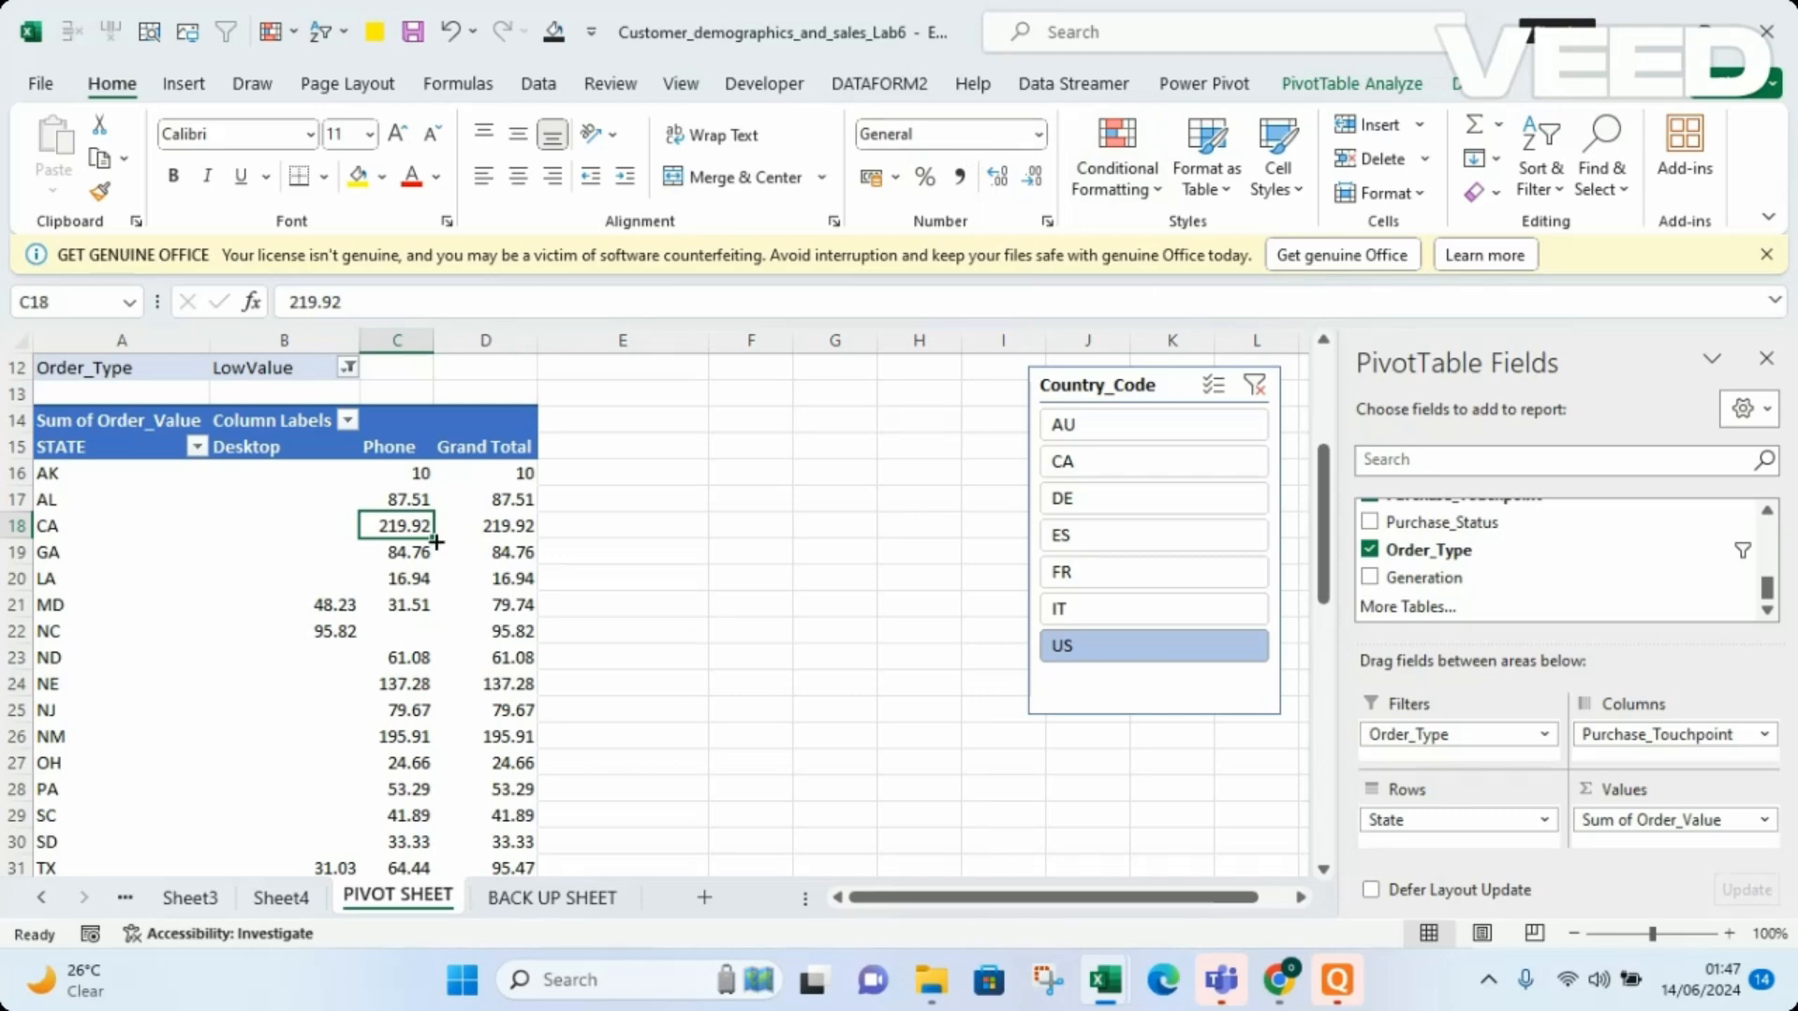
pyautogui.click(231, 567)
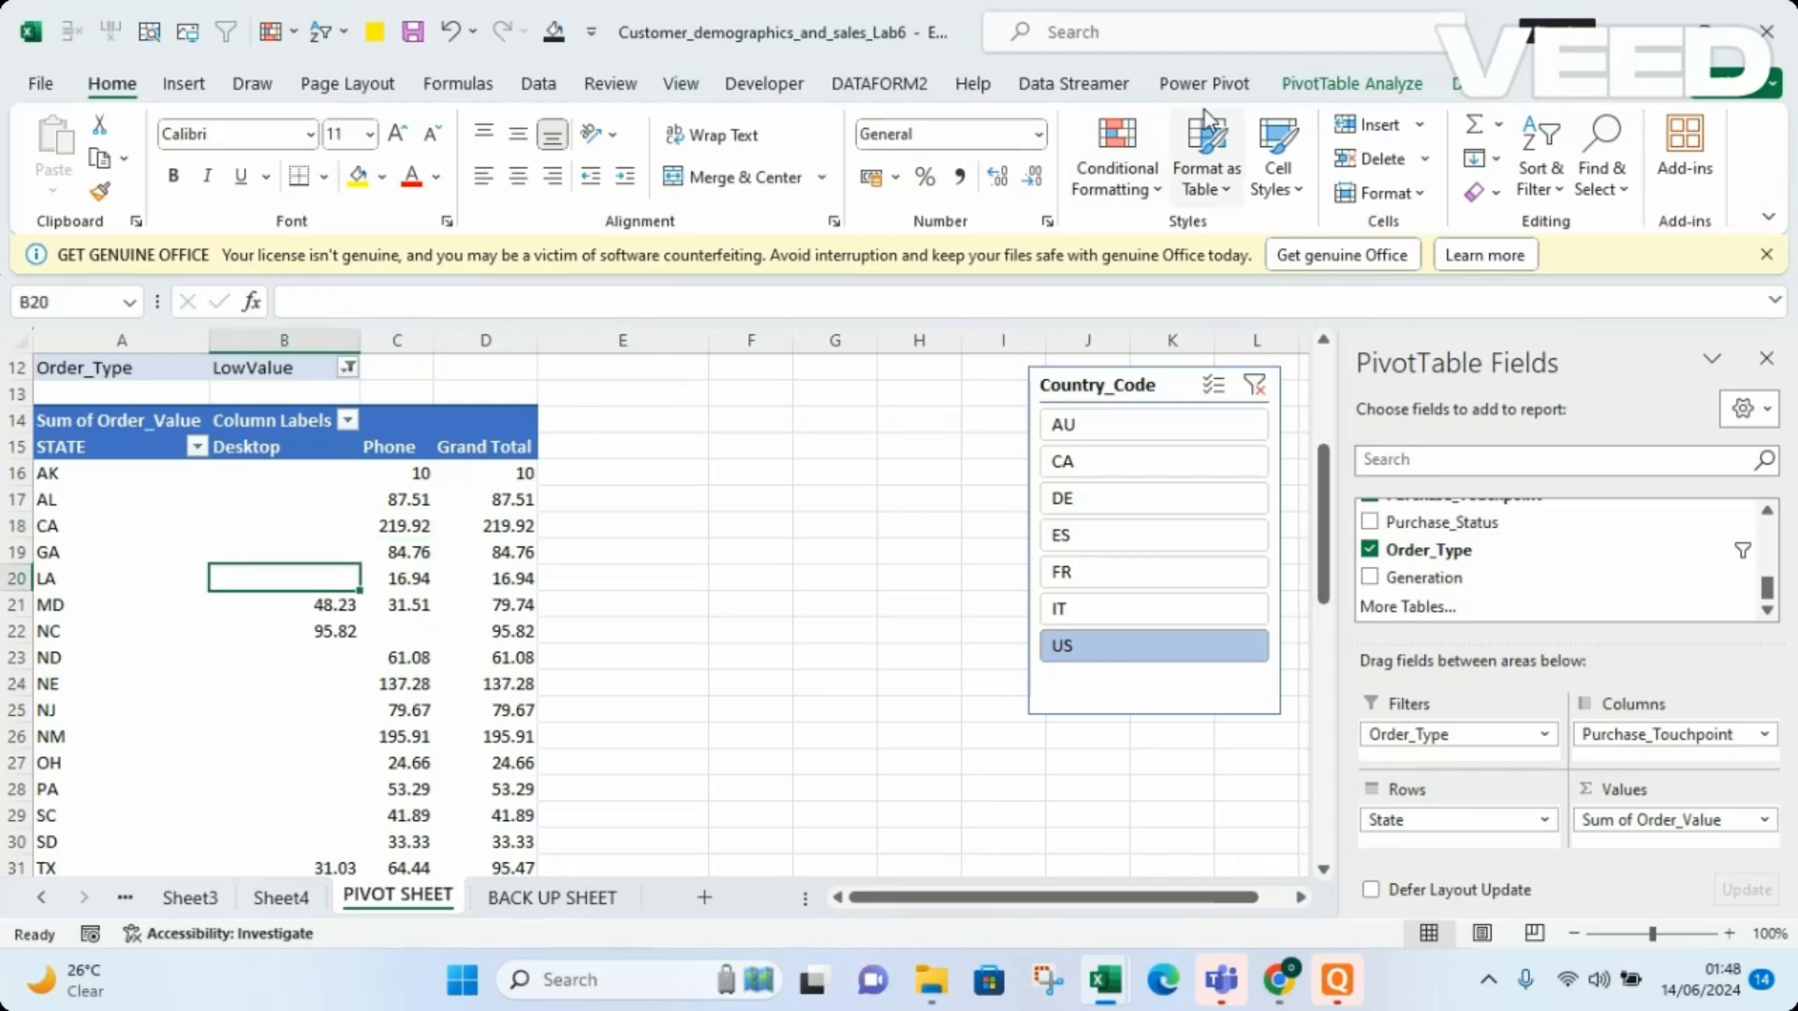
pyautogui.click(1349, 84)
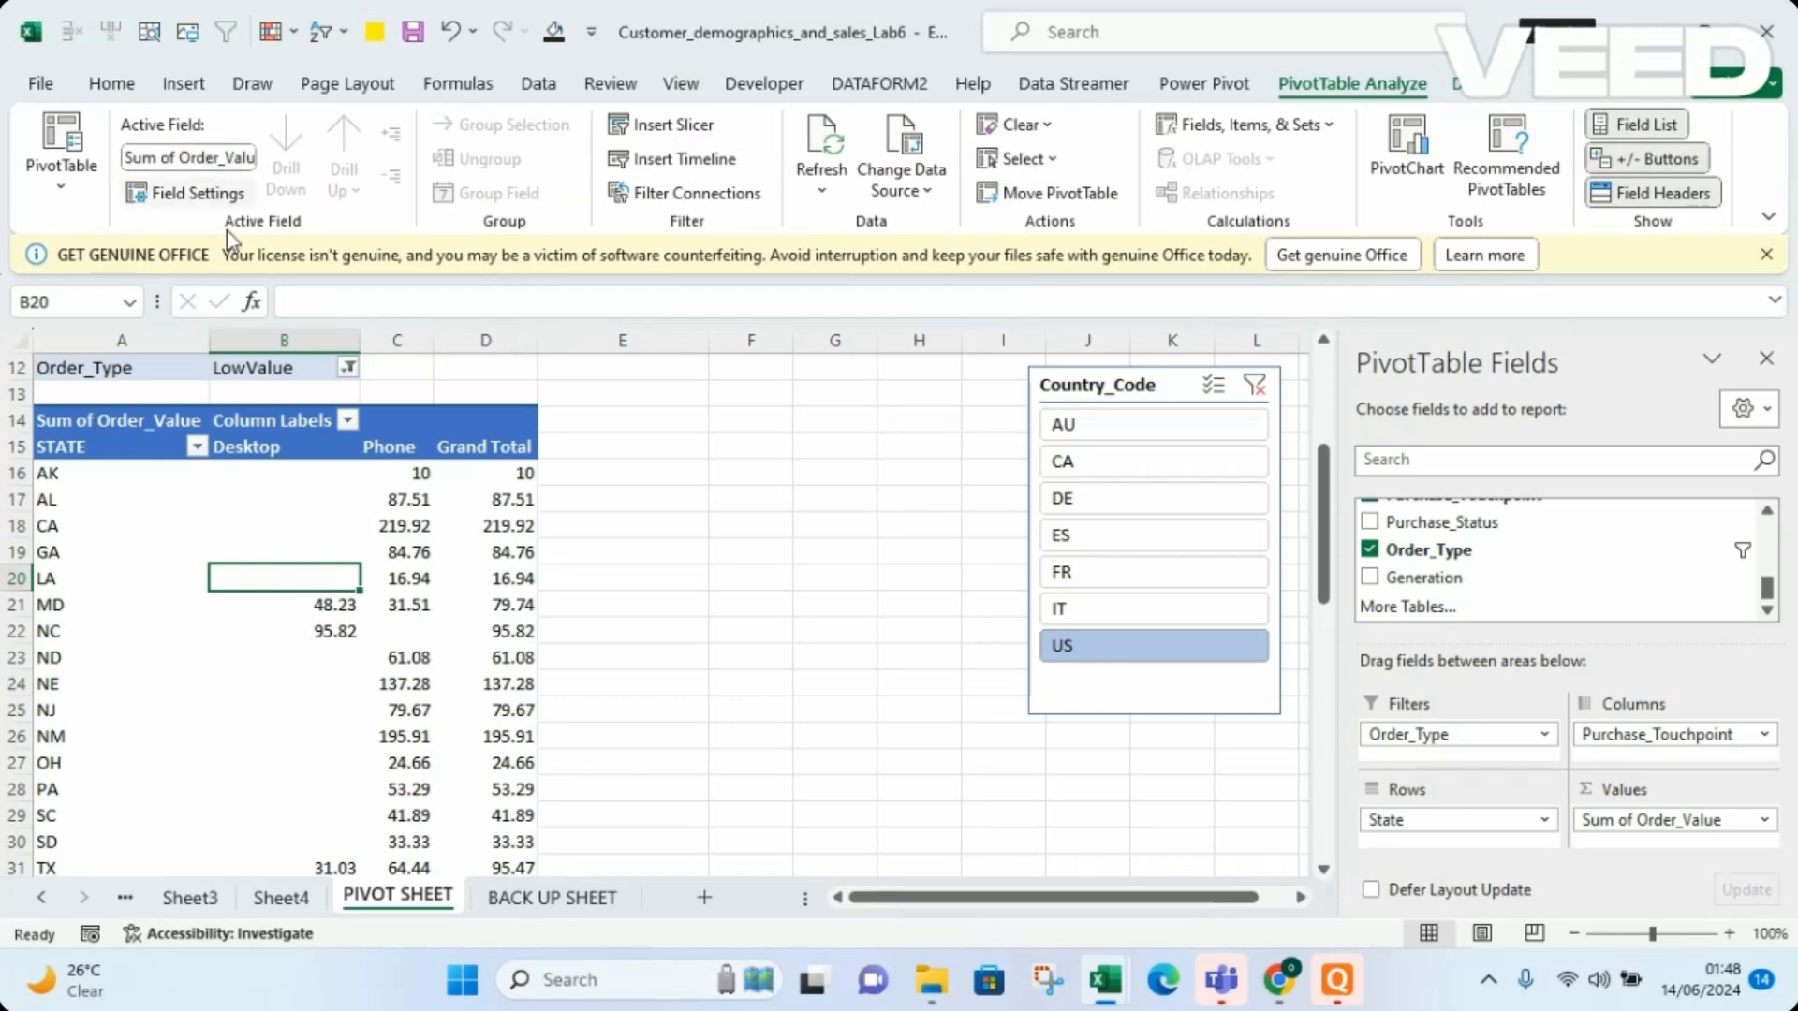
pyautogui.click(1421, 174)
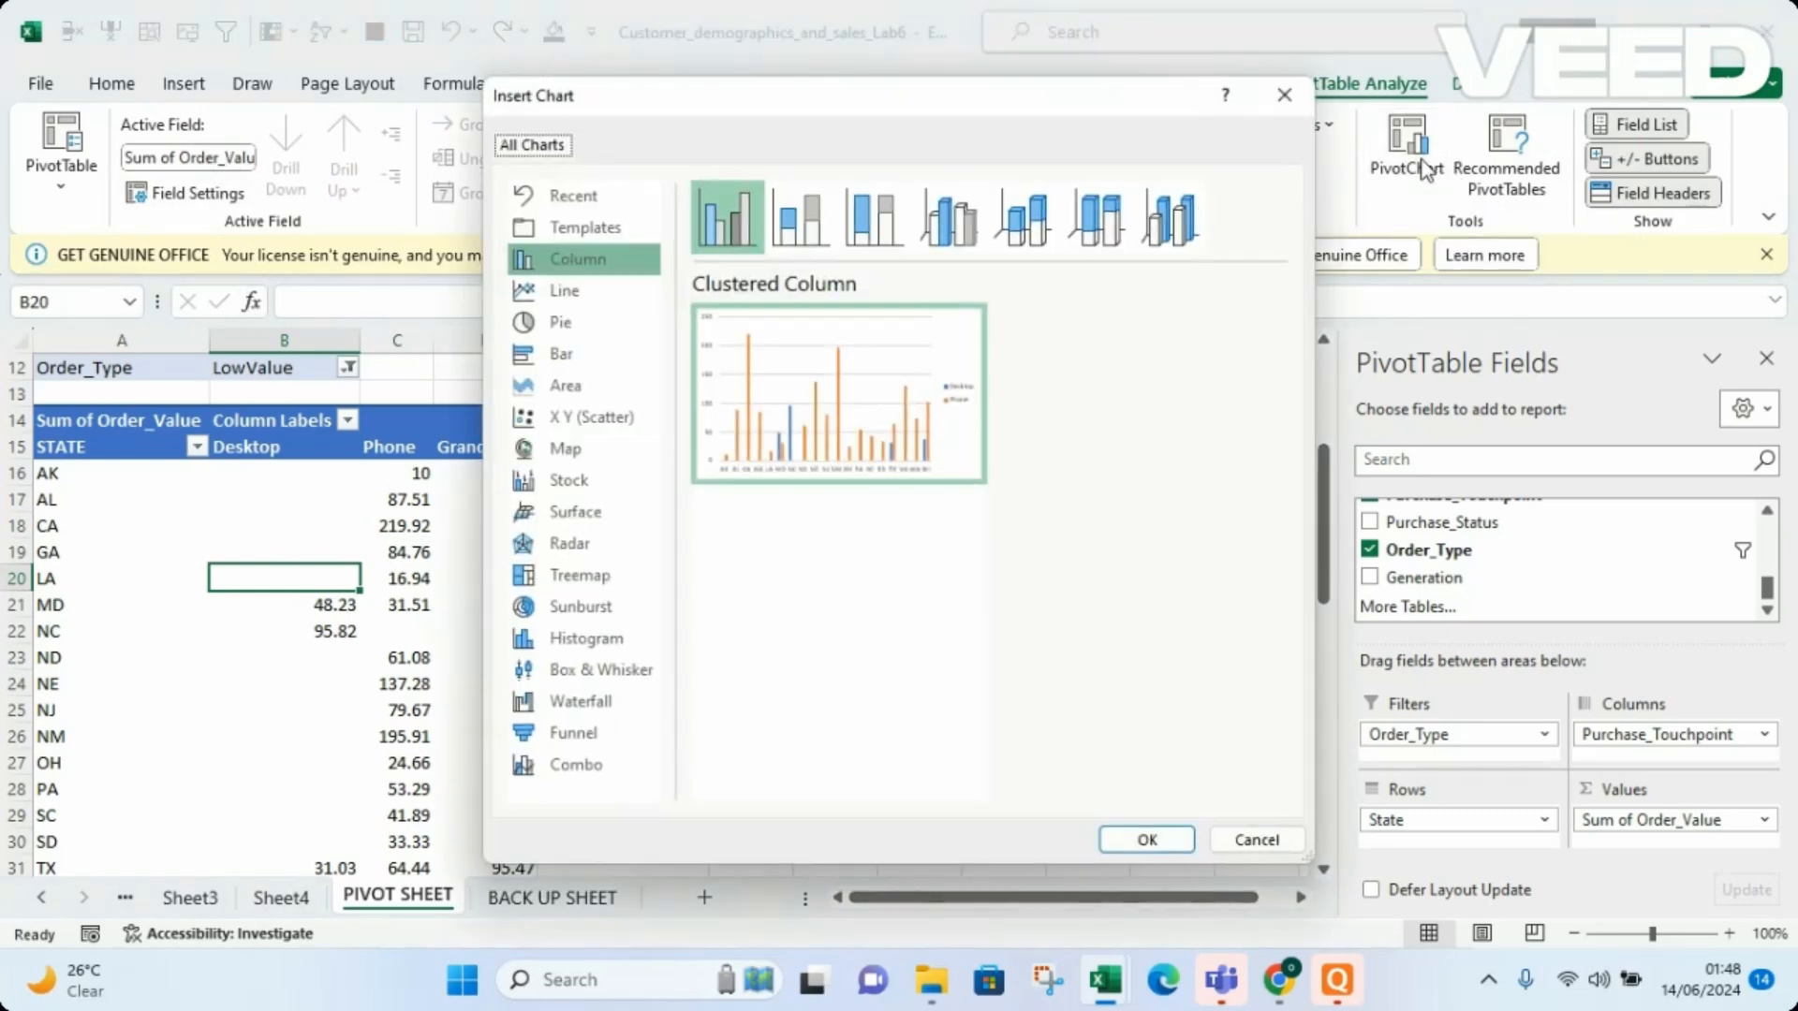
pyautogui.moveTo(834, 388)
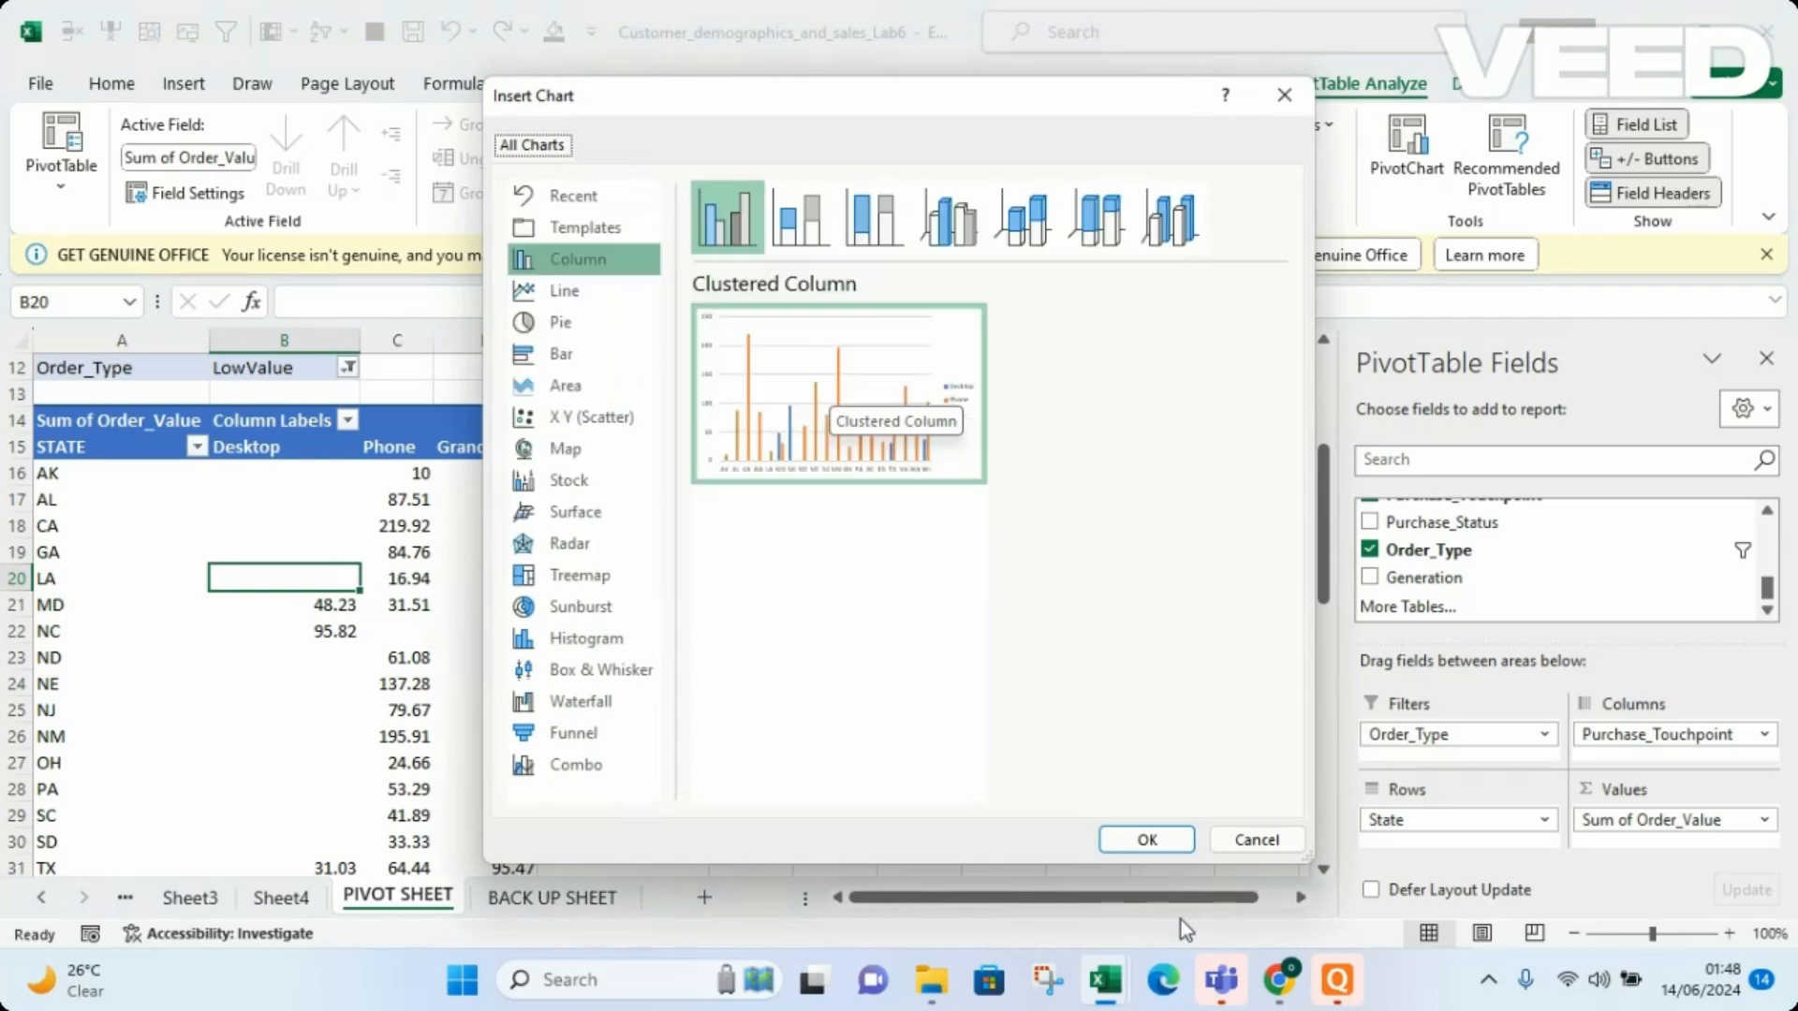
pyautogui.click(1136, 845)
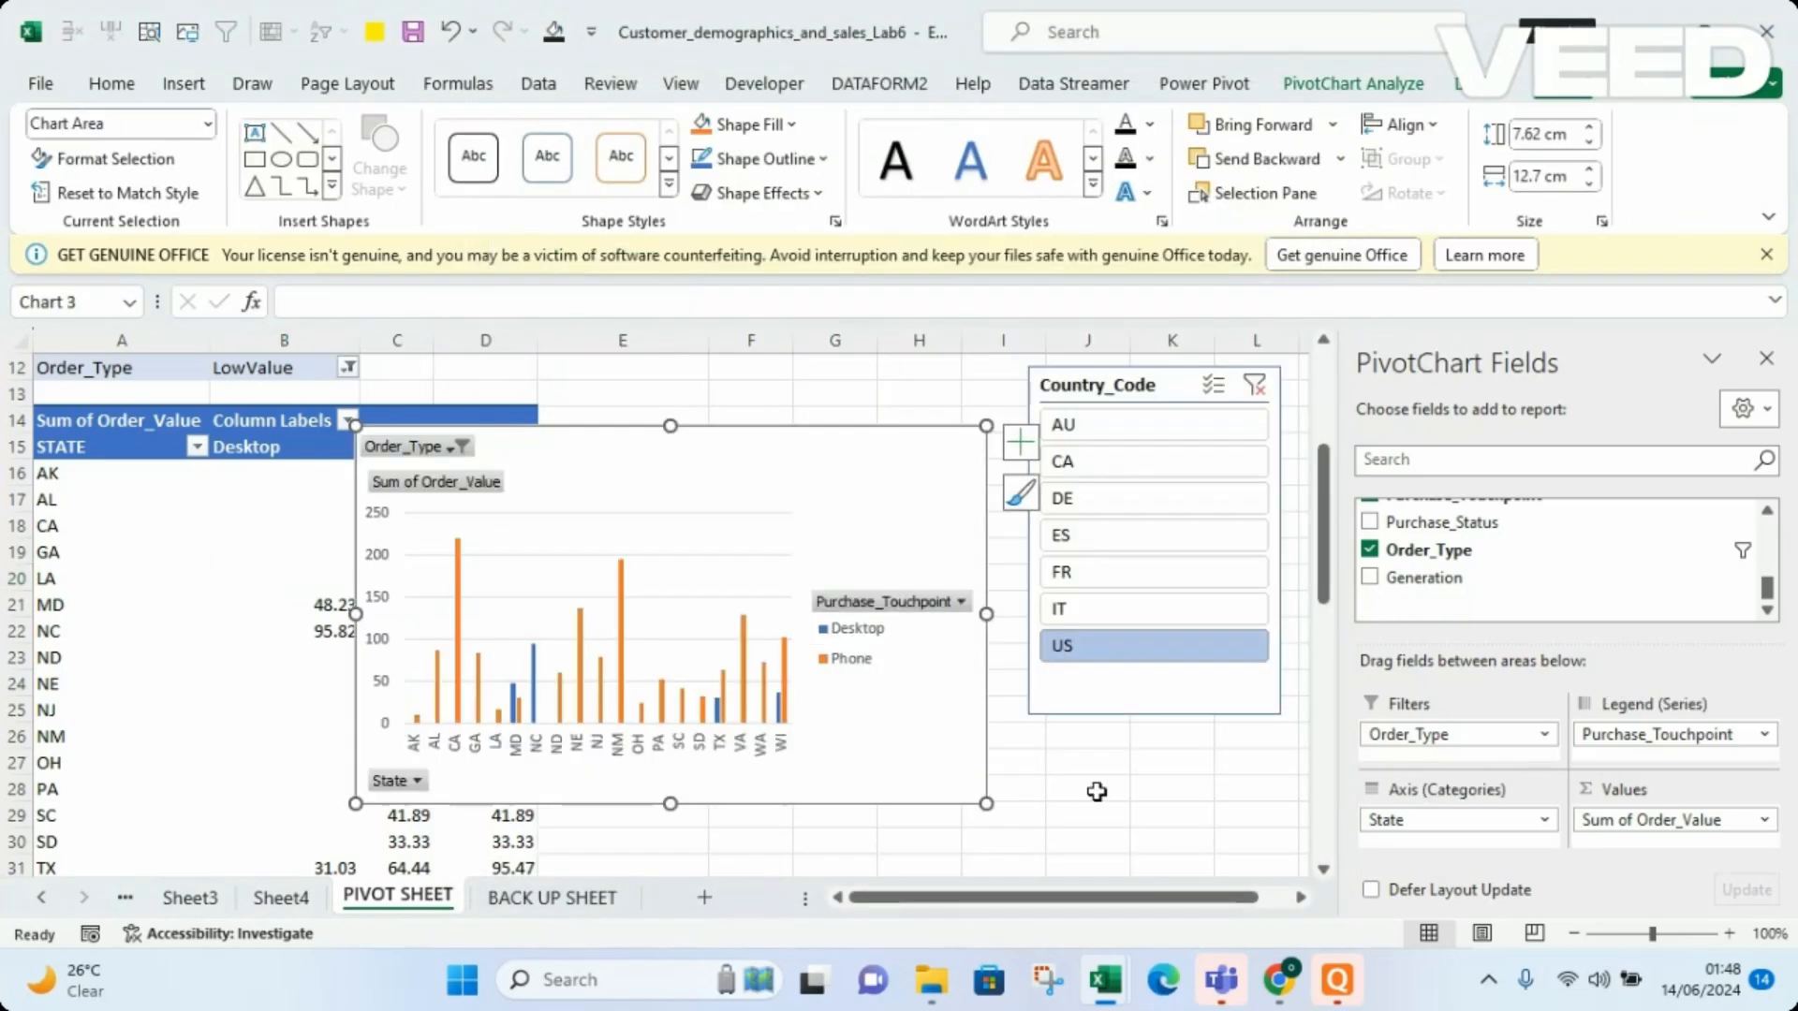
# Arrange the PivotChart beside the state pivot table and the Country_Code slicer beyond the chart so that nothing overlaps
pyautogui.moveTo(751, 475); pyautogui.dragTo(792, 436)
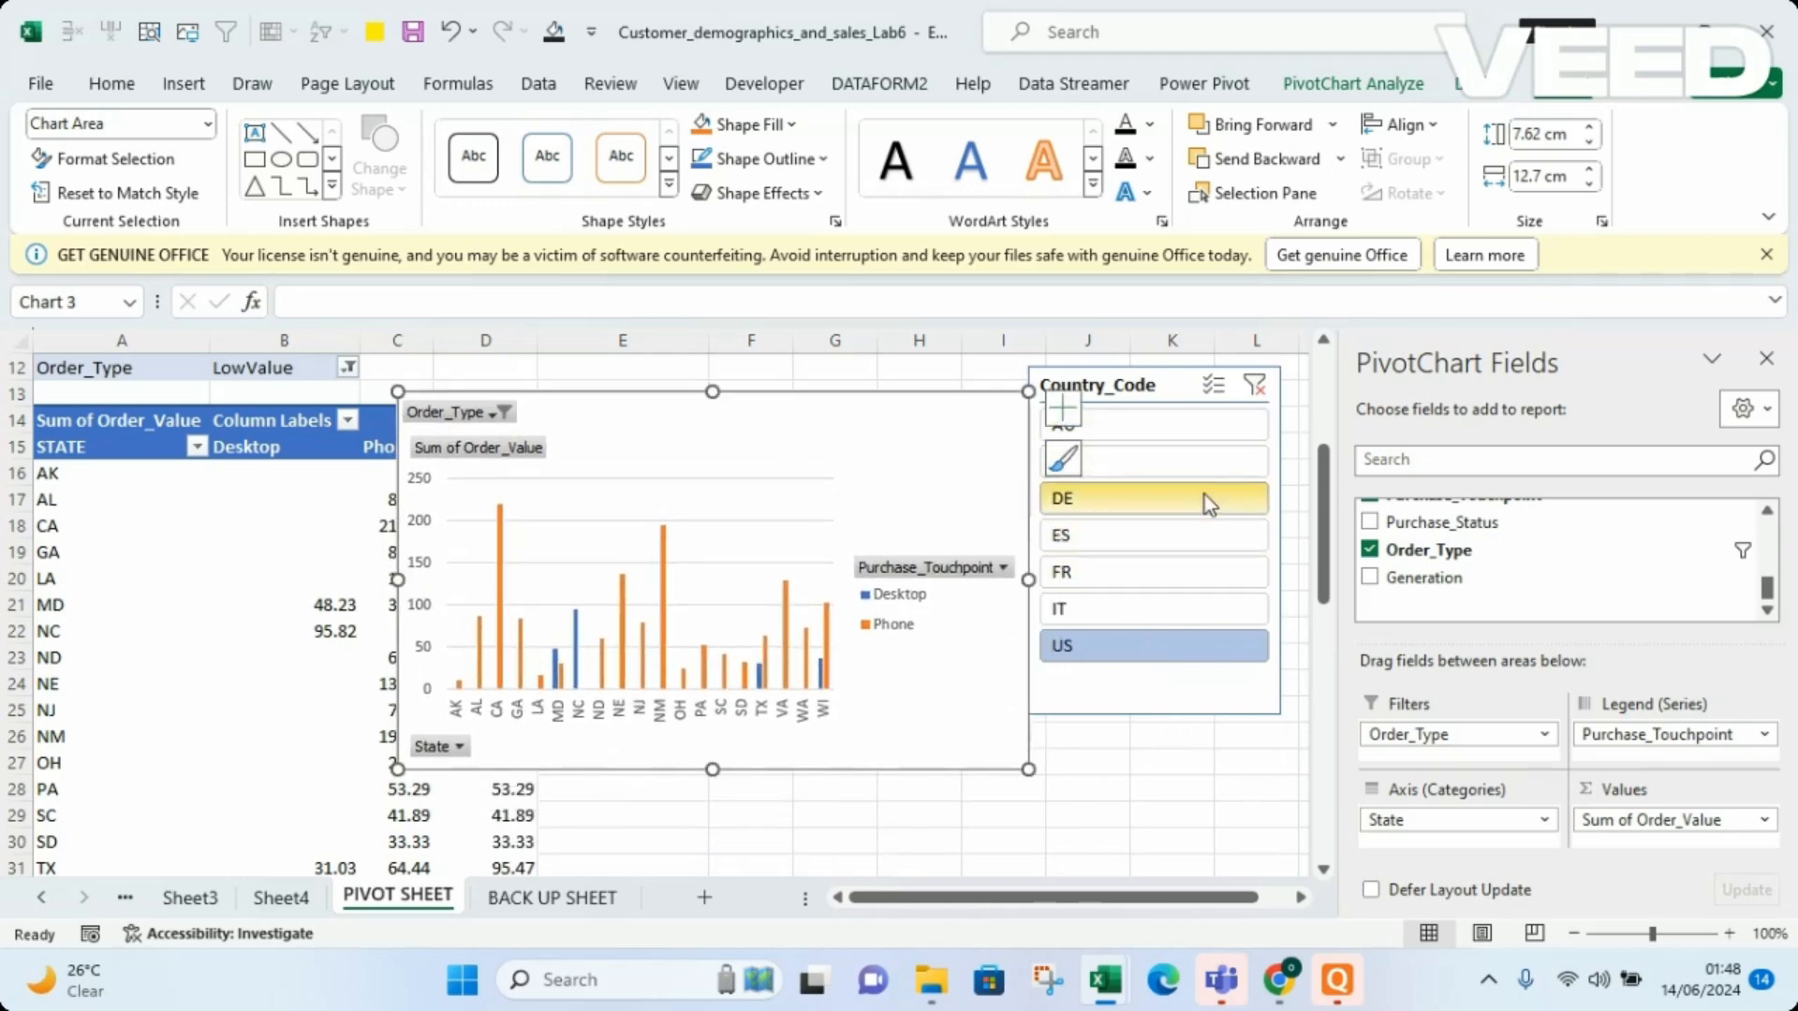
pyautogui.moveTo(1152, 382); pyautogui.dragTo(1183, 391)
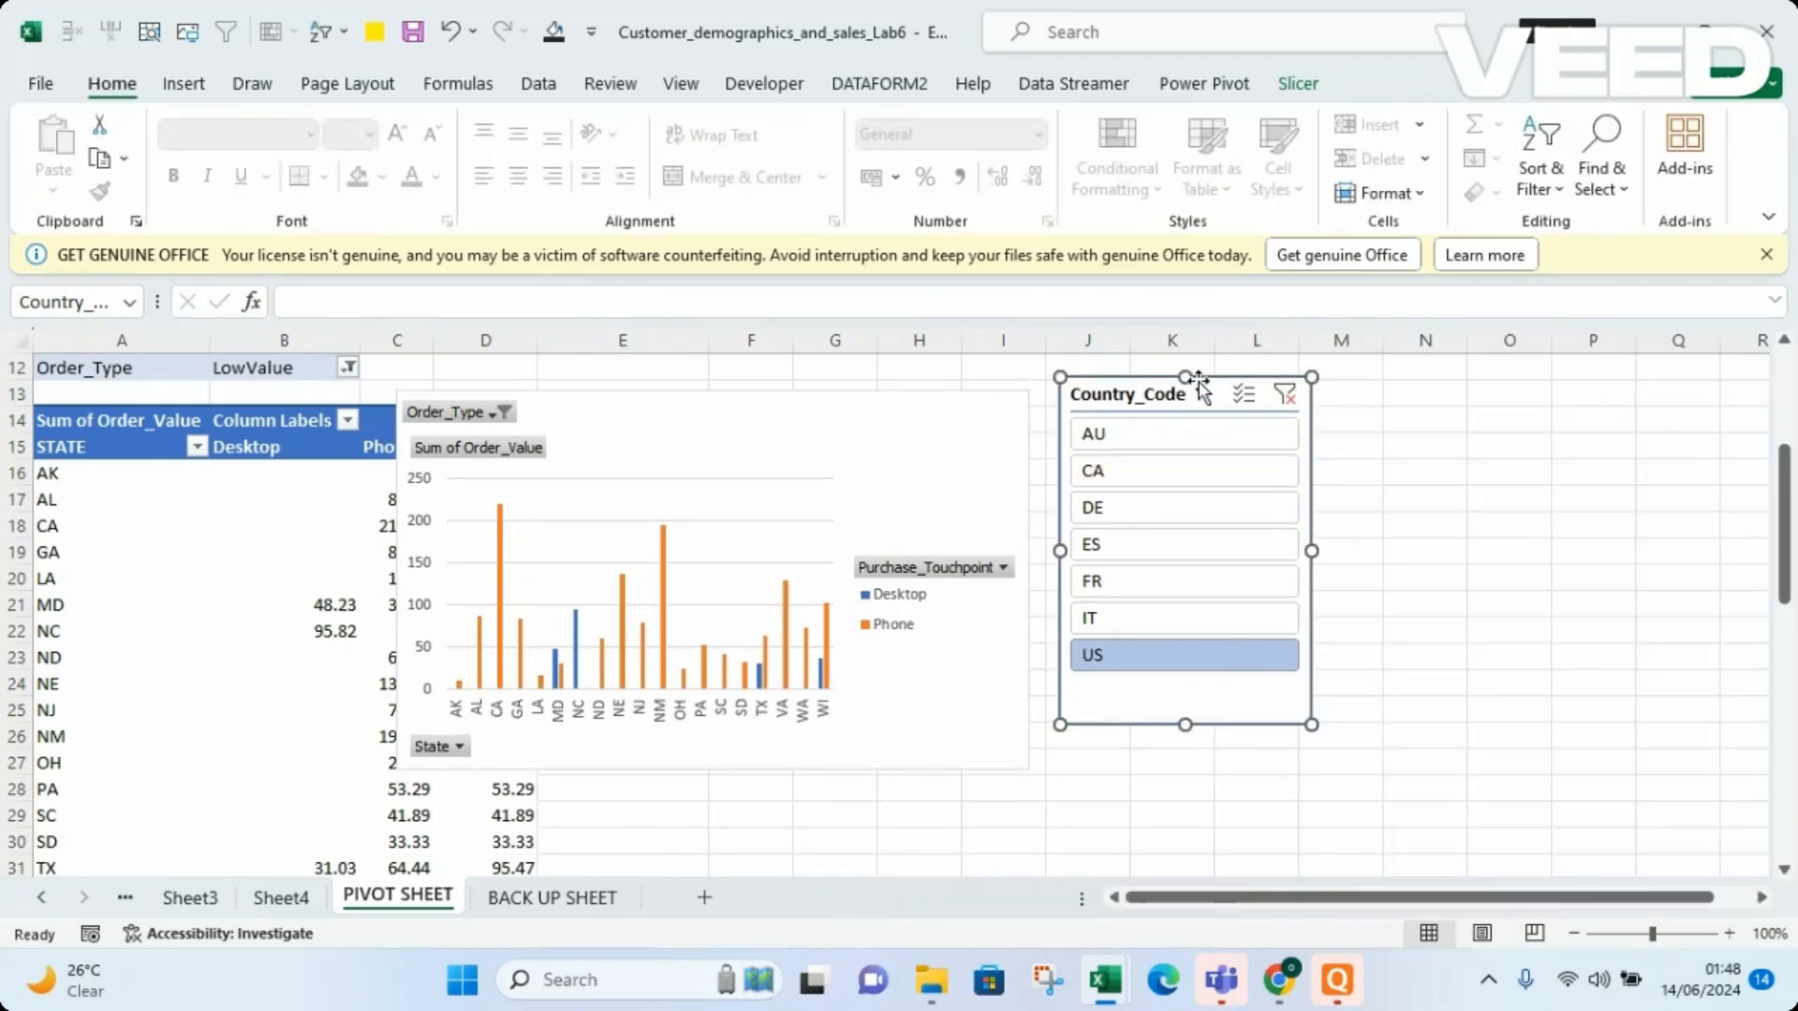
pyautogui.moveTo(1215, 405); pyautogui.dragTo(1517, 423)
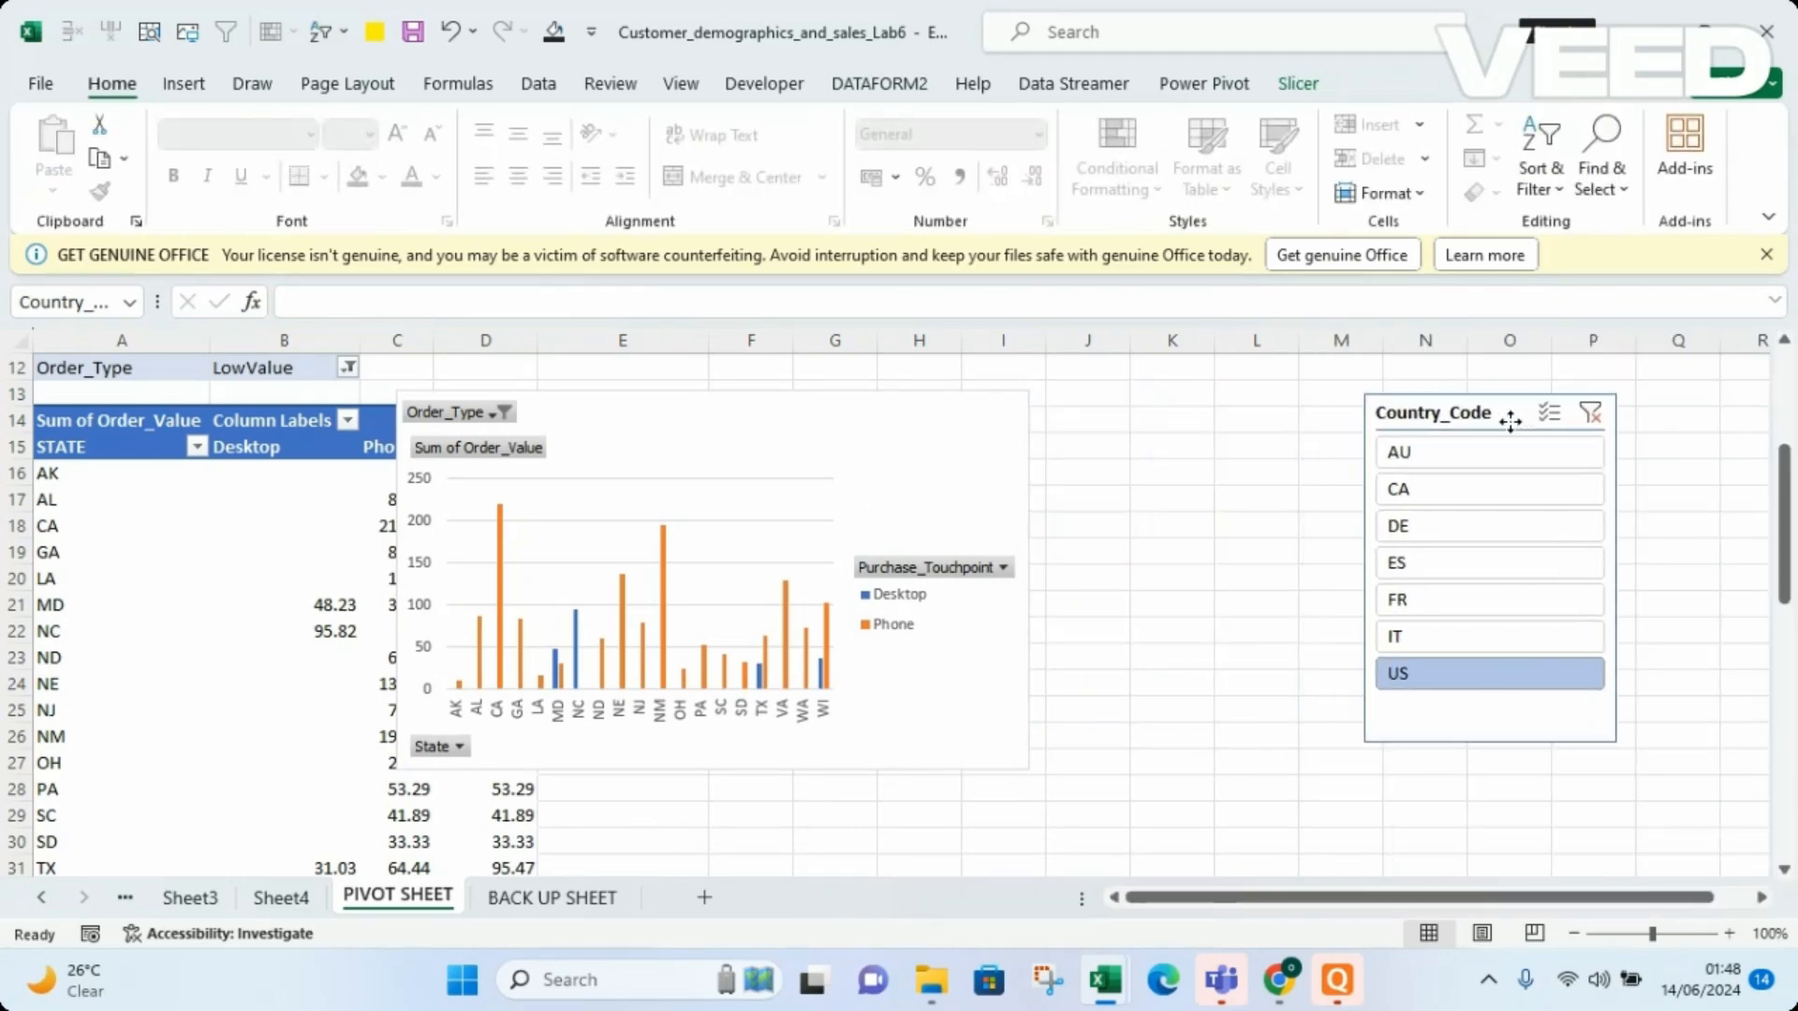
pyautogui.moveTo(703, 427); pyautogui.dragTo(886, 439)
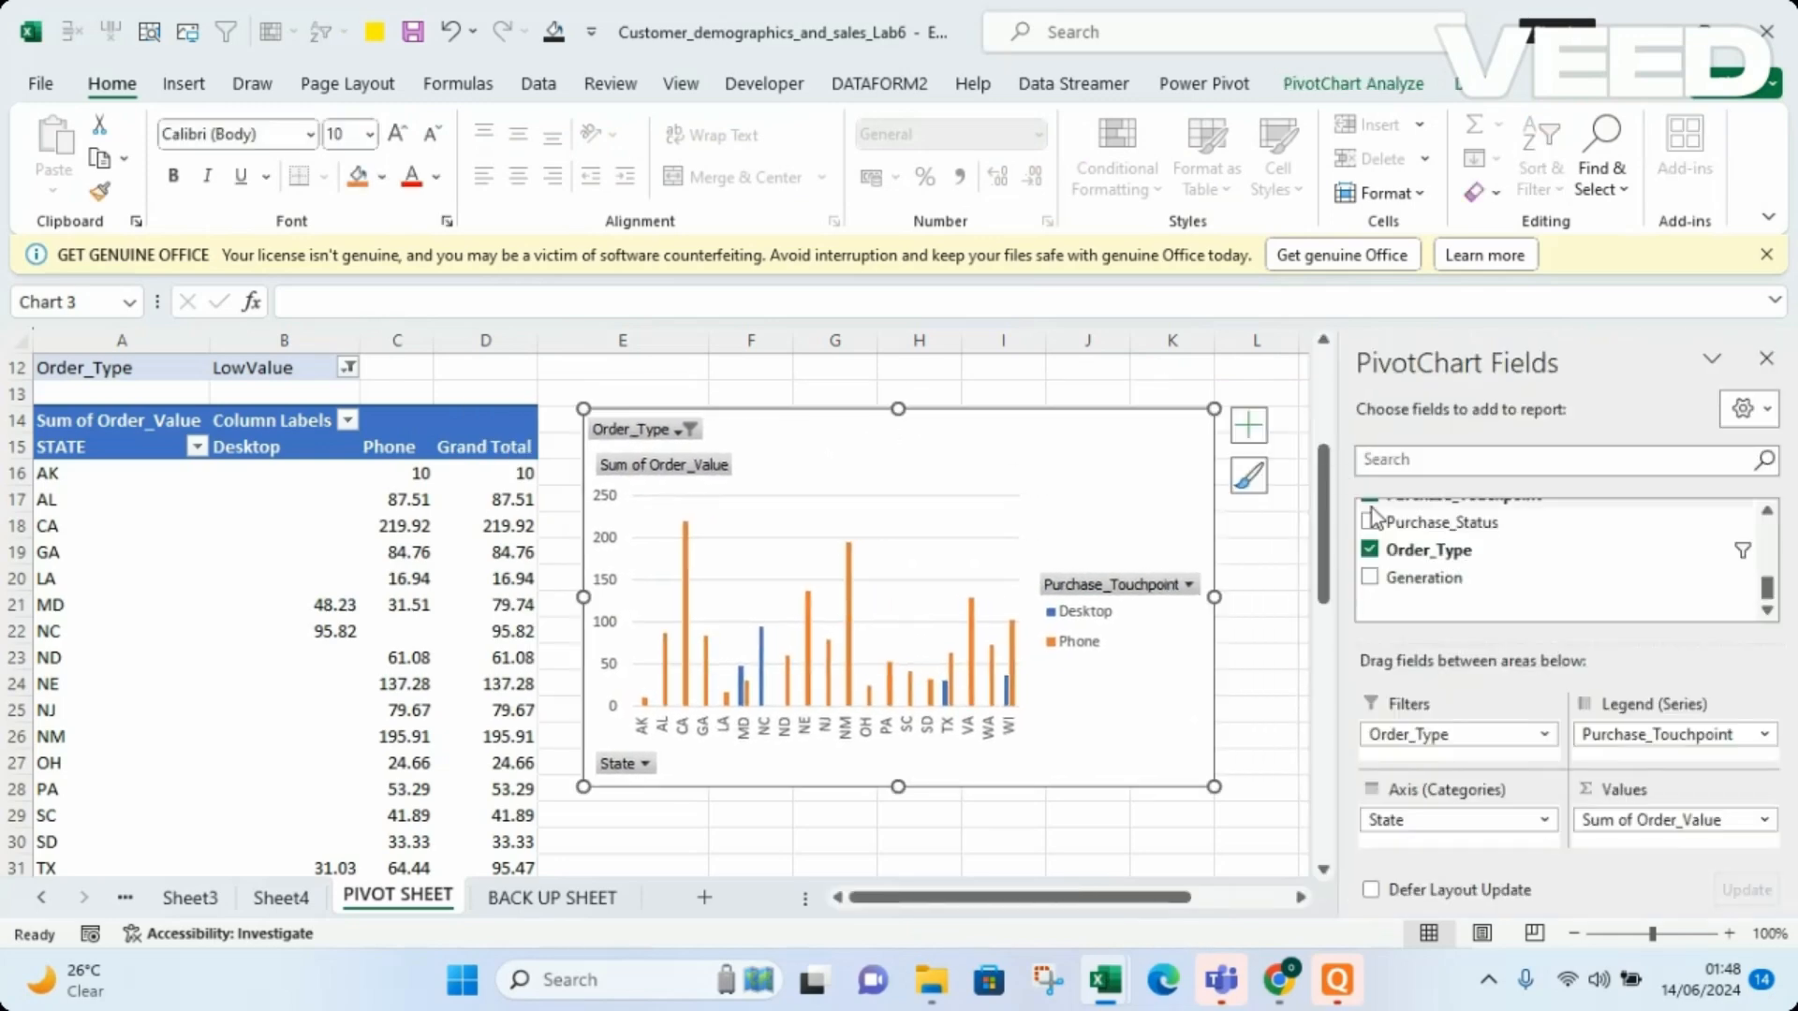
pyautogui.click(1290, 374)
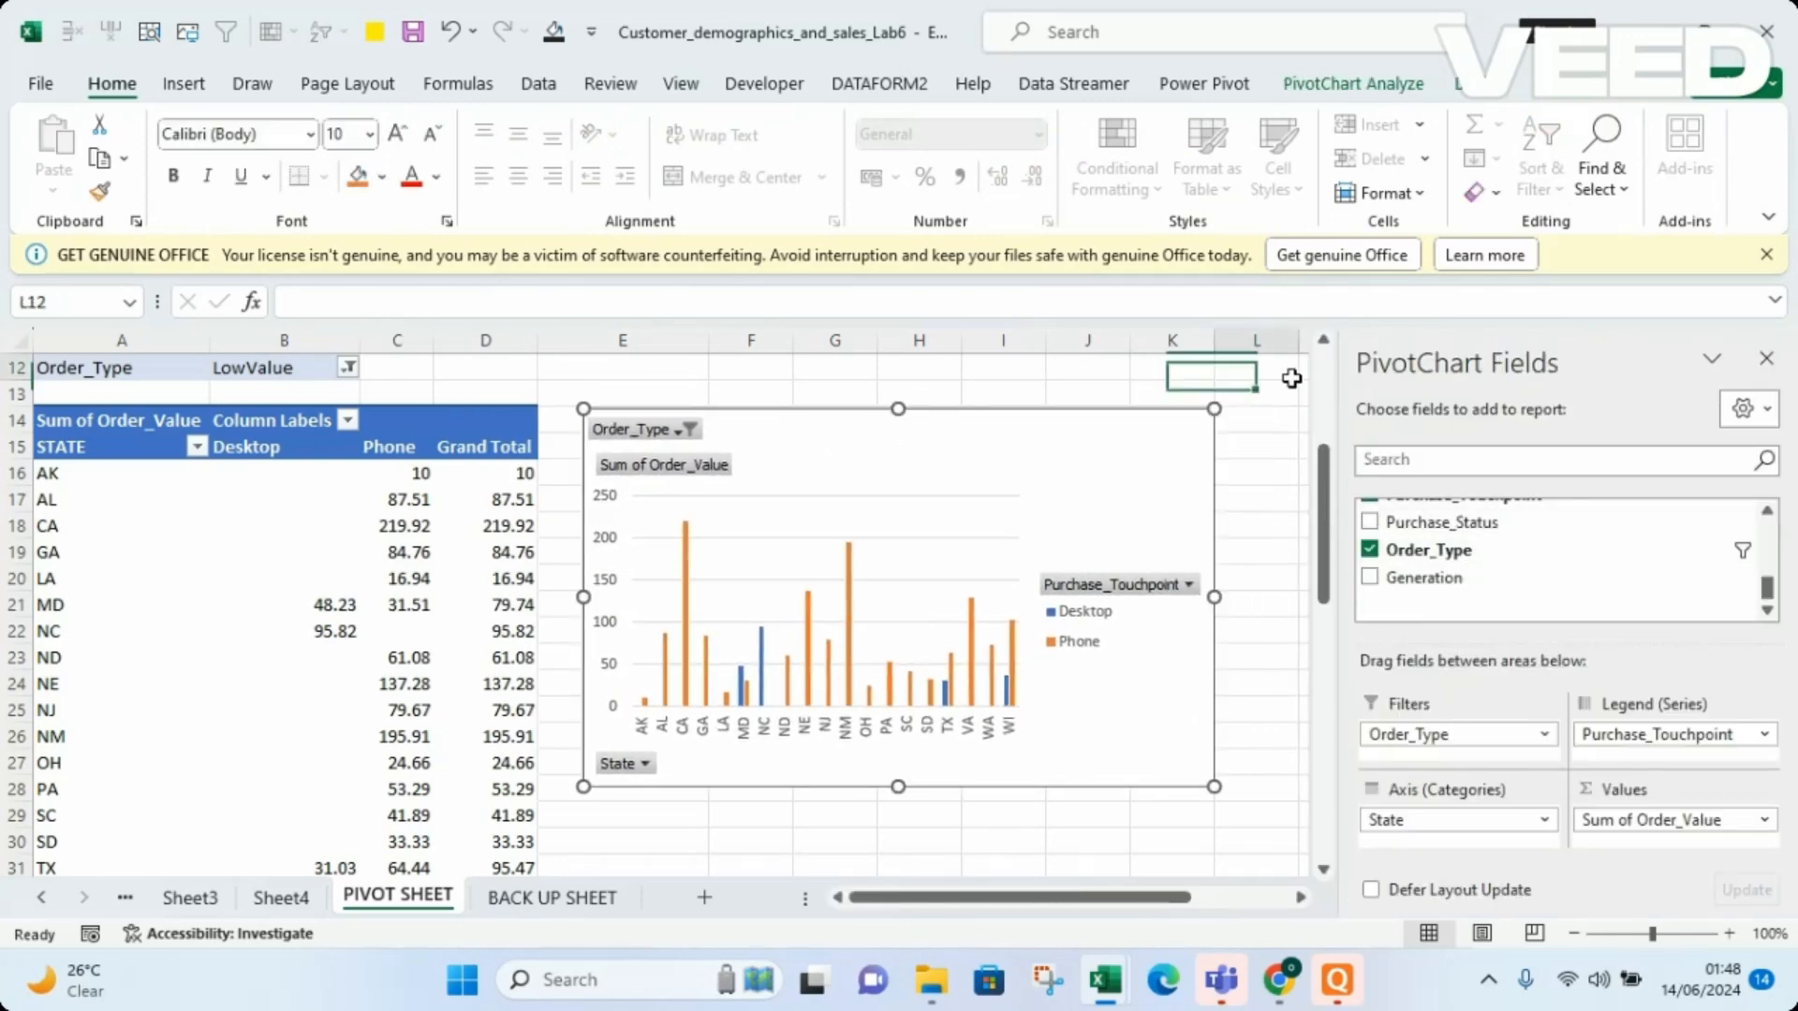
# Check how the PivotChart responds to the Country_Code slicer for CA, DE, ES, IT and AU, ending on US, and inspect the SC Phone column
pyautogui.click(1407, 497)
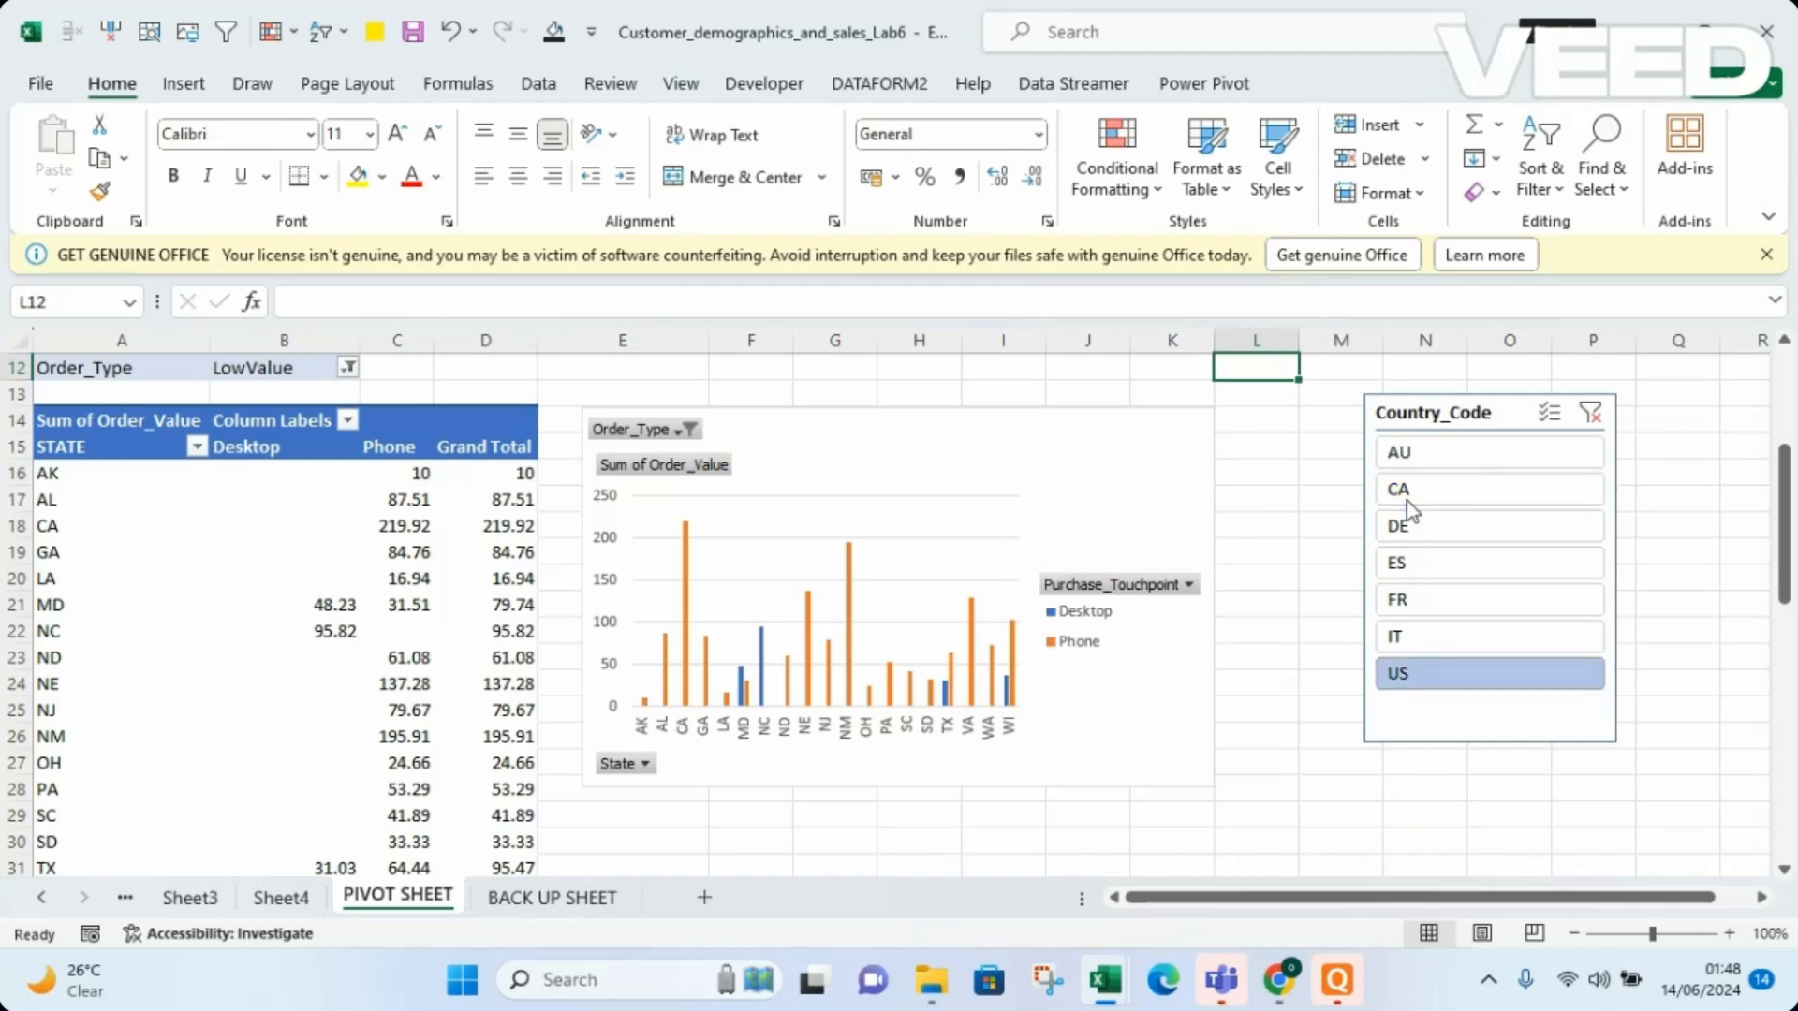
pyautogui.click(1454, 525)
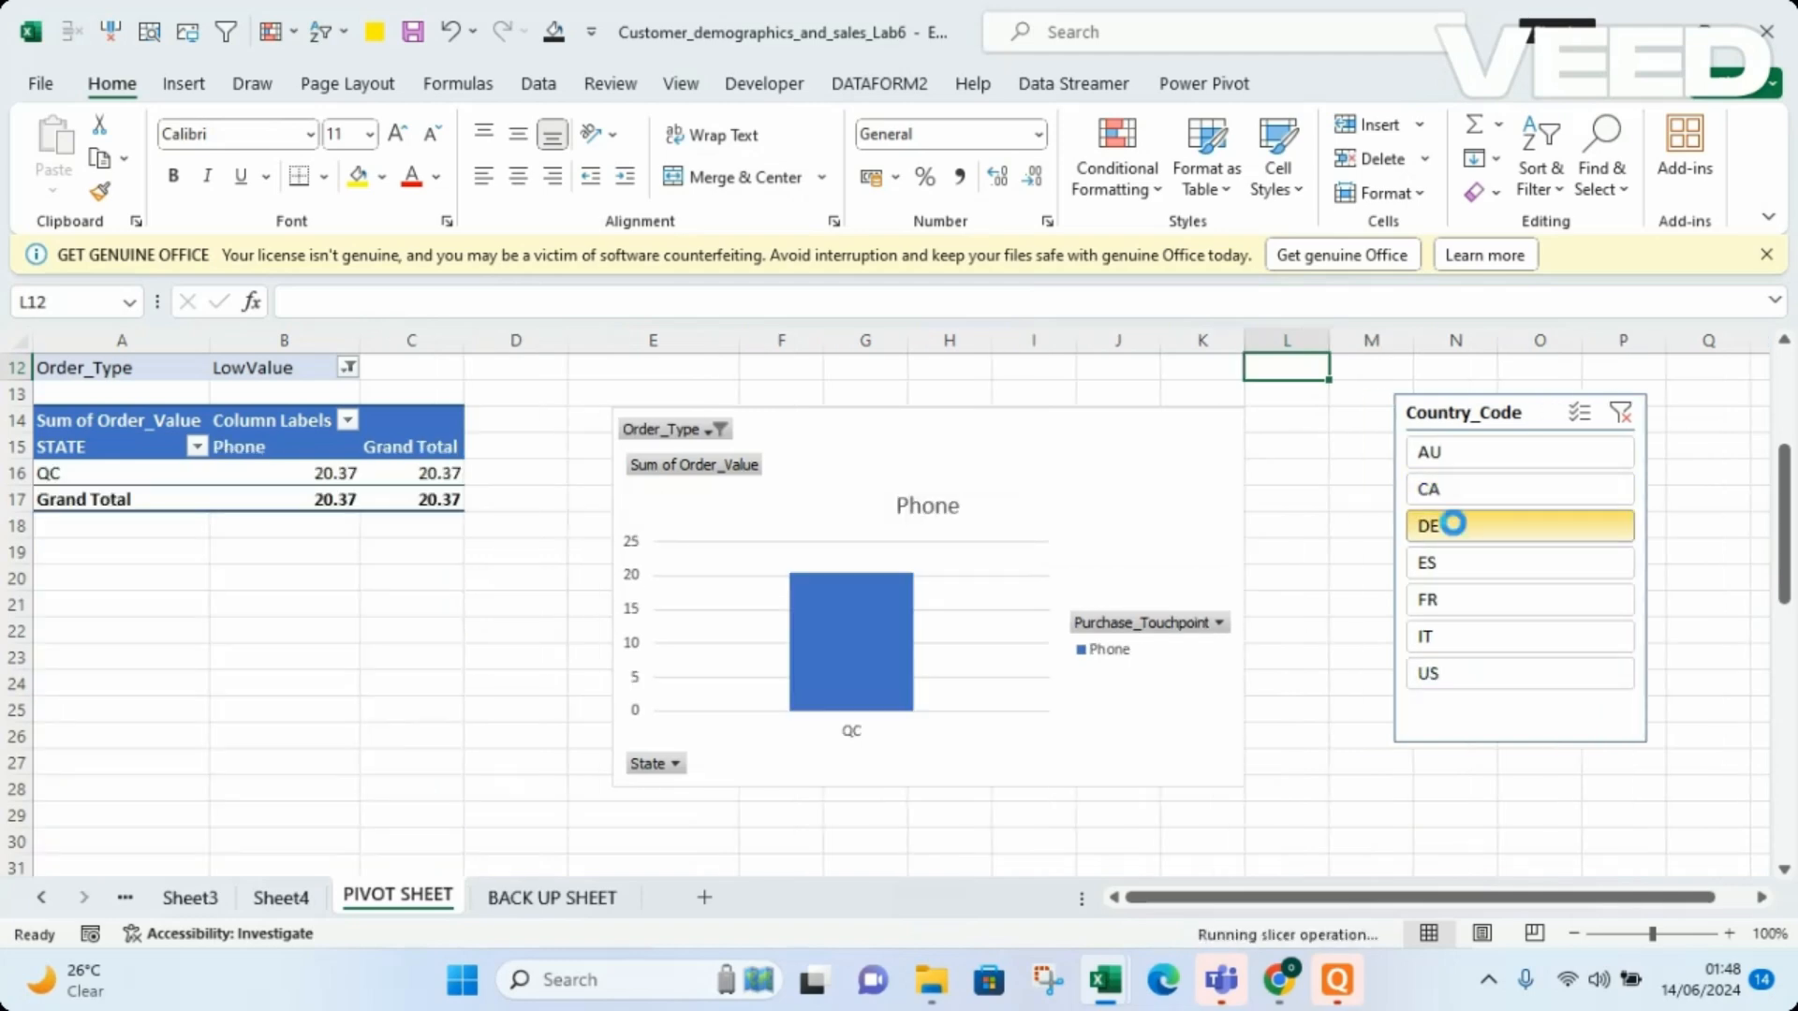
pyautogui.click(1431, 569)
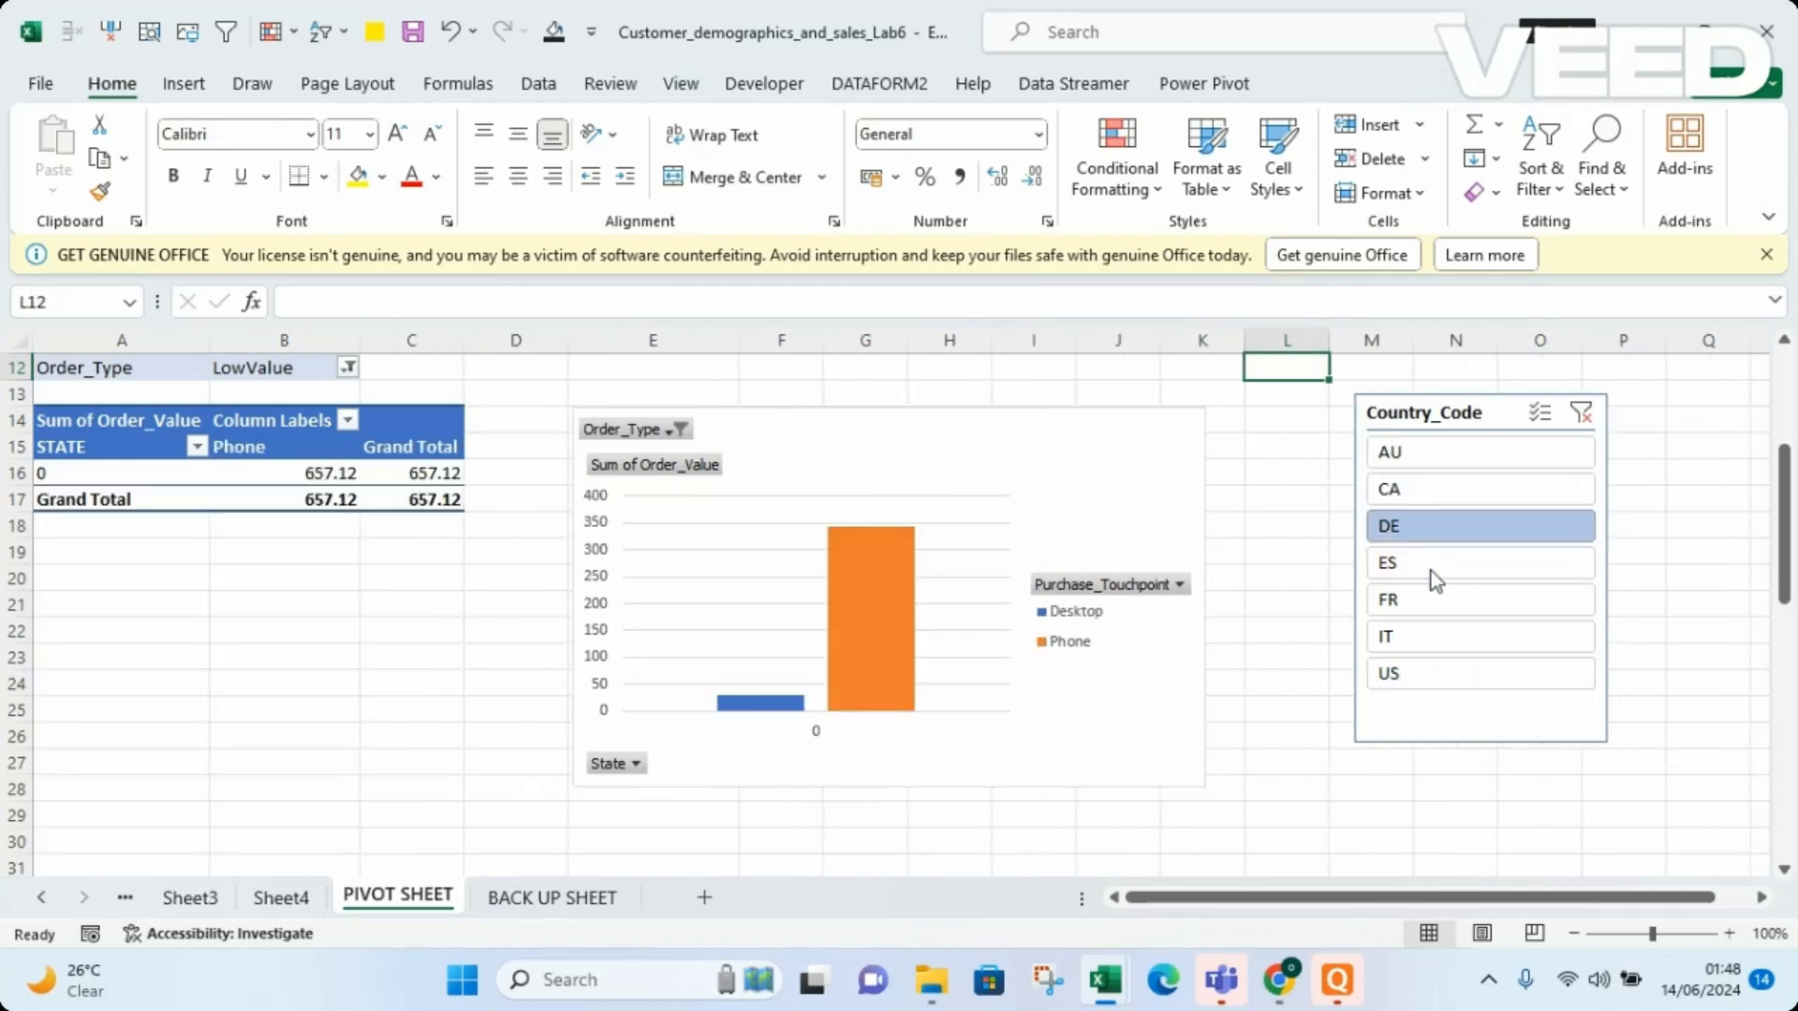
pyautogui.click(1459, 633)
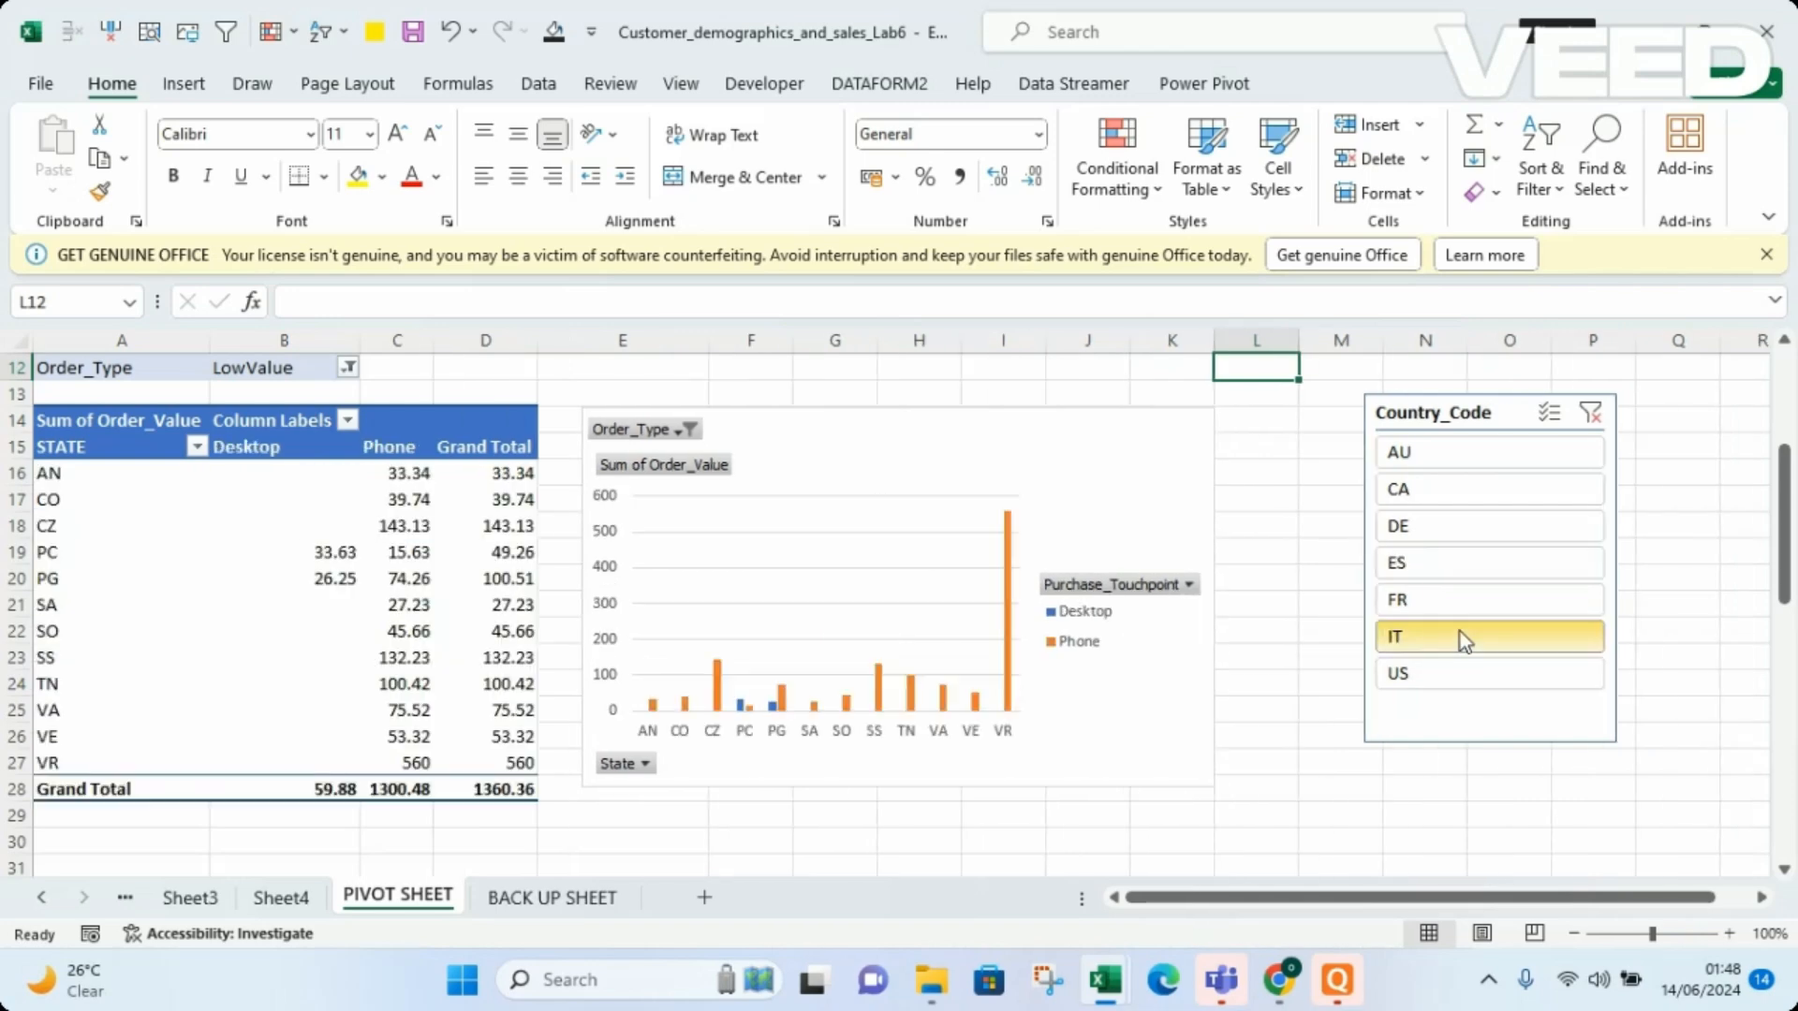
pyautogui.click(1425, 458)
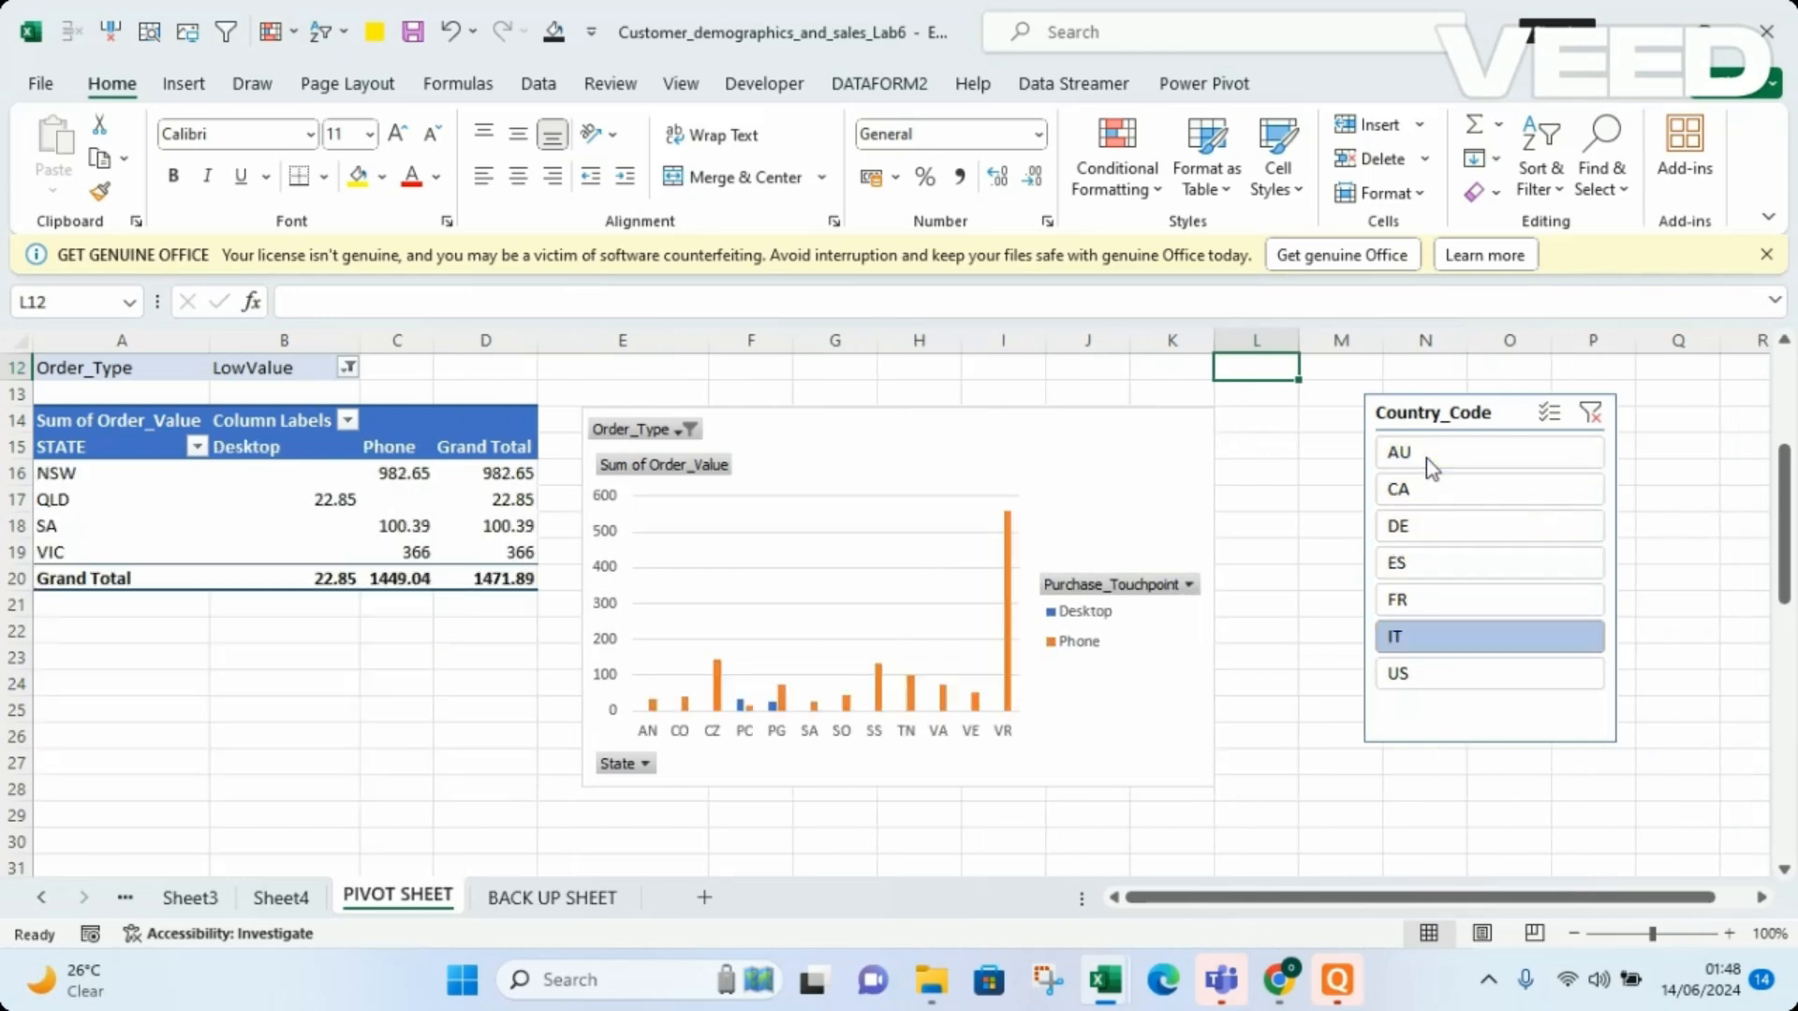
pyautogui.click(1402, 691)
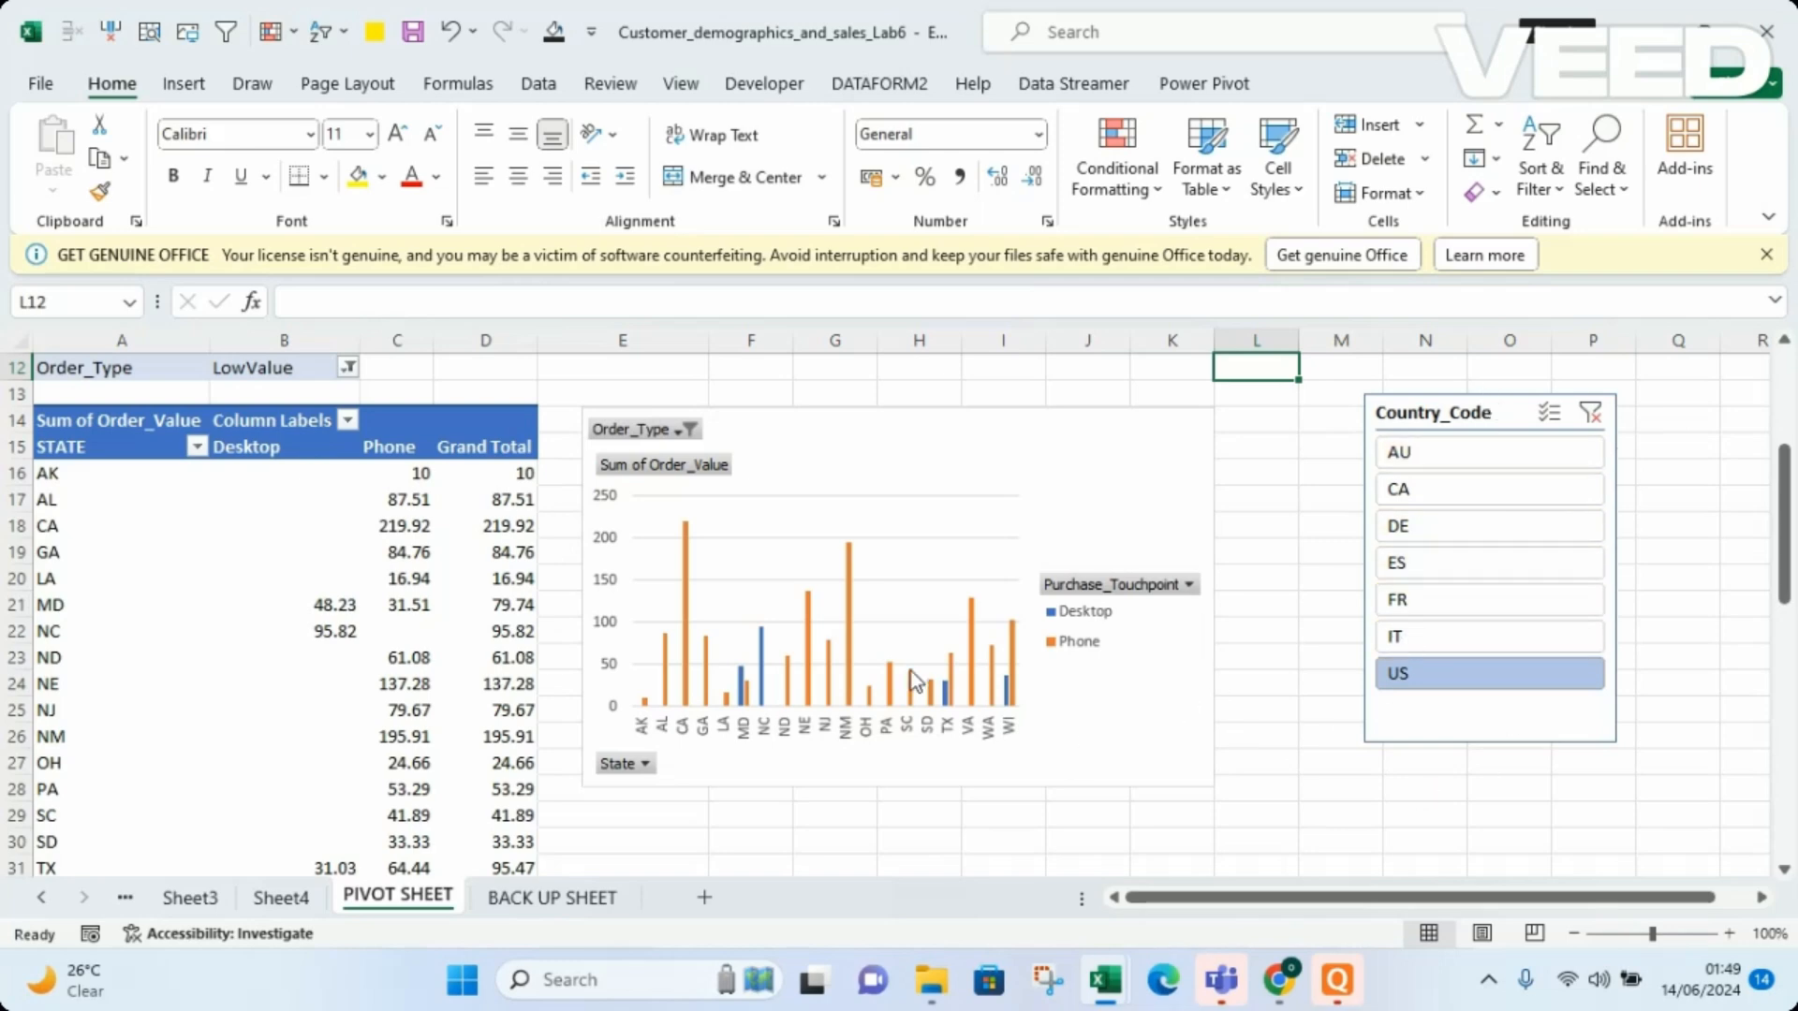
pyautogui.moveTo(912, 671)
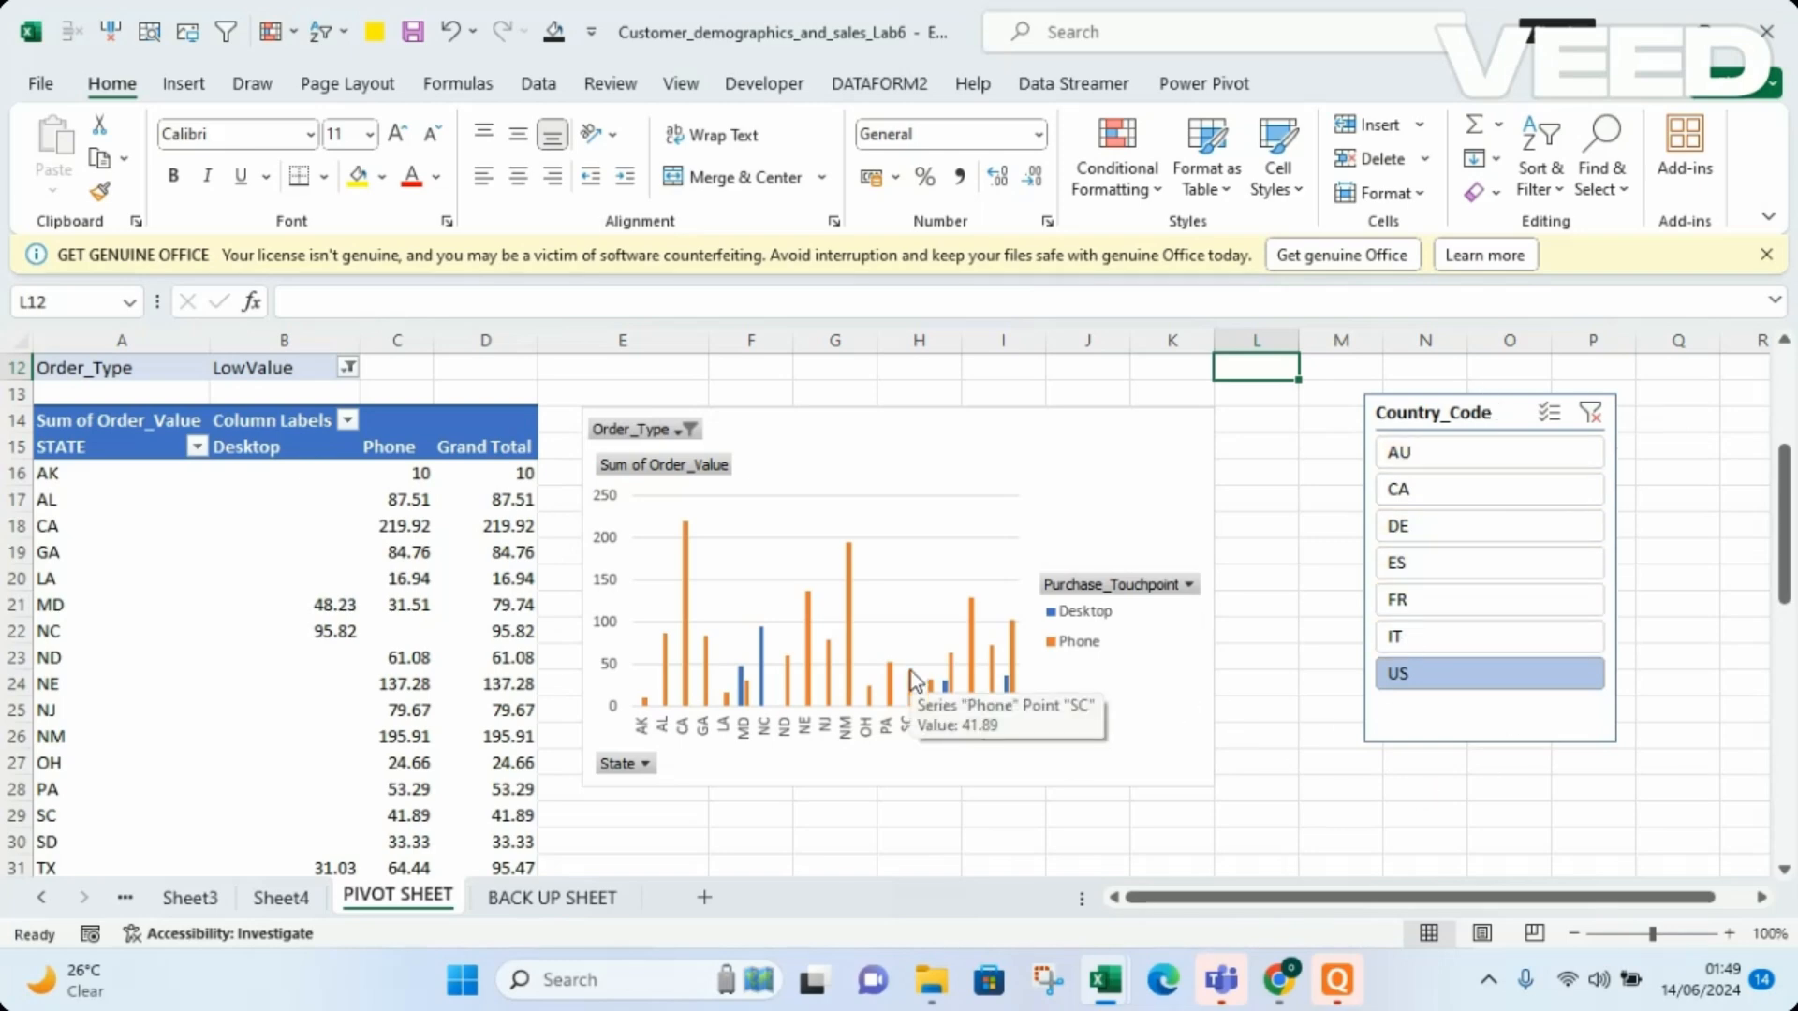